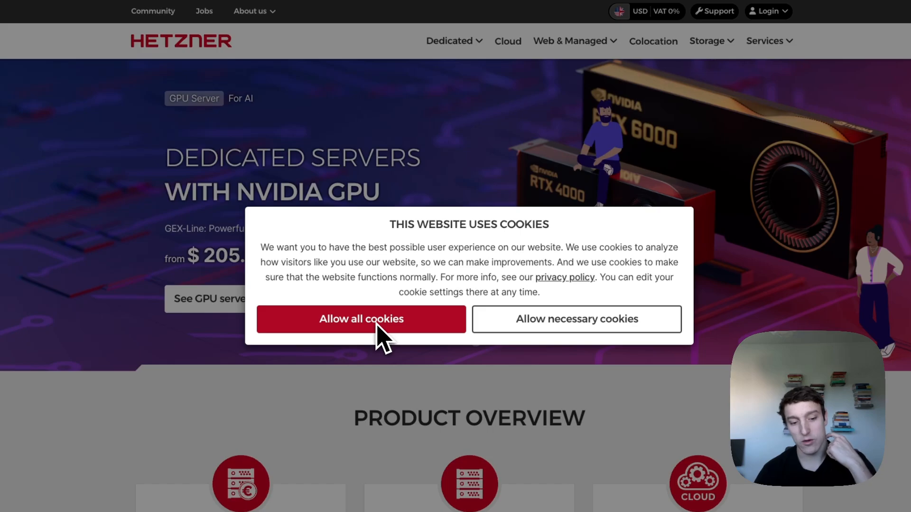
# - Allow all cookies in the Hetzner homepage's consent banner
pyautogui.click(377, 323)
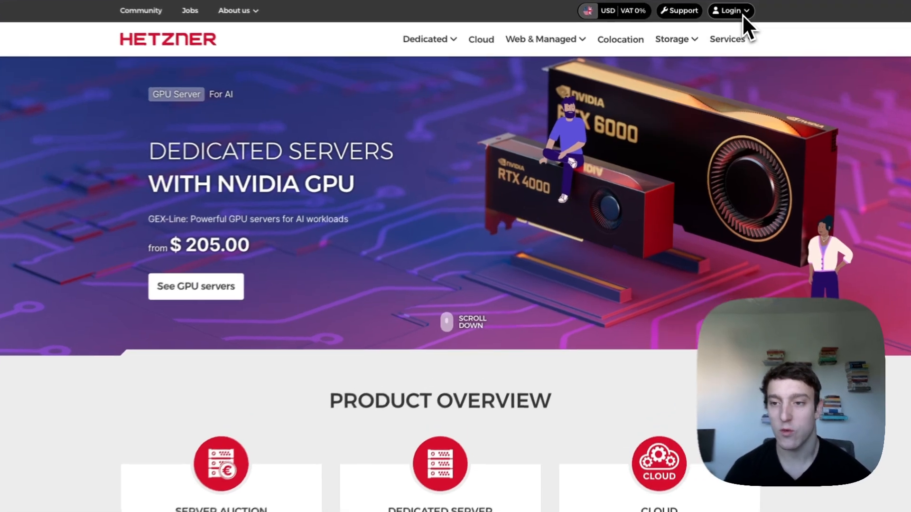
# - Go from Login > Cloud through the Hetzner Accounts pages into the Cloud console
pyautogui.click(738, 15)
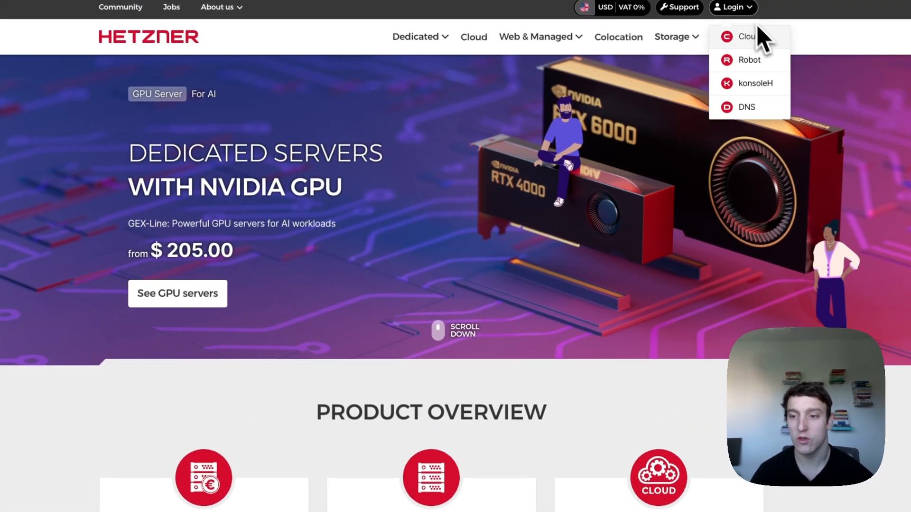
pyautogui.click(736, 43)
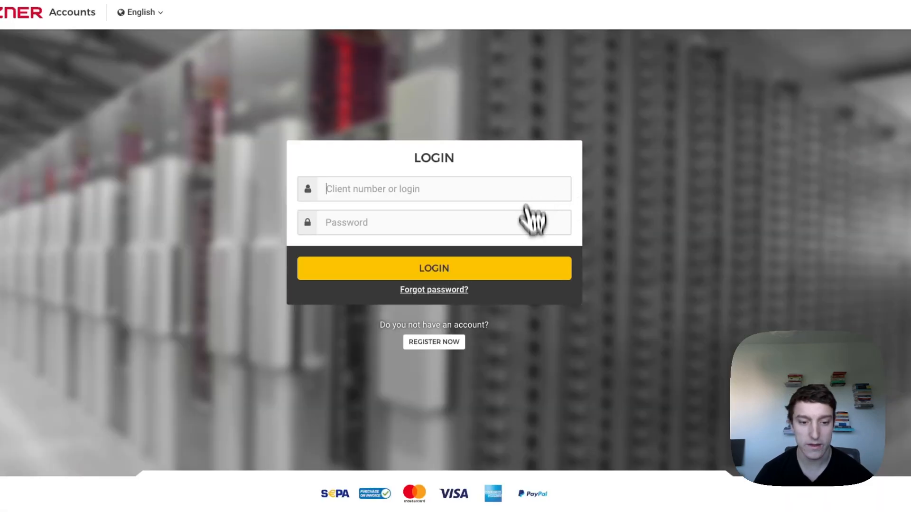
pyautogui.click(432, 349)
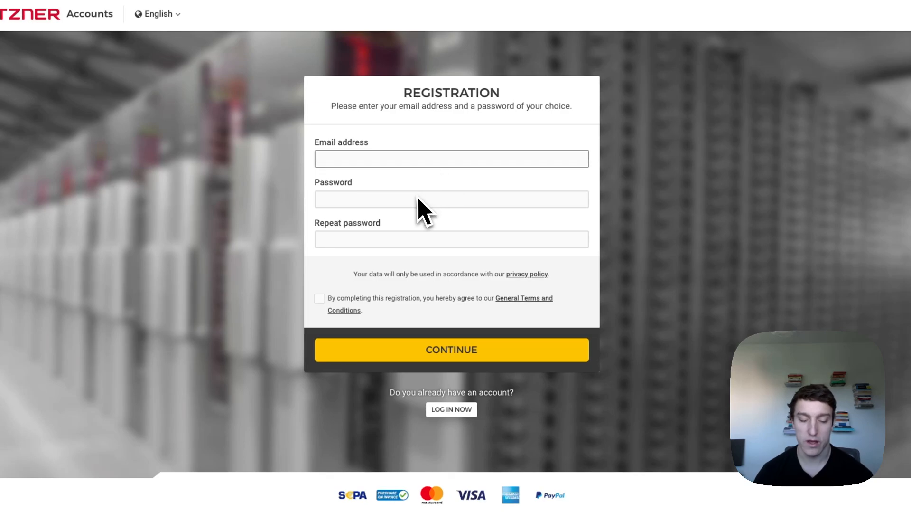
pyautogui.click(349, 201)
pyautogui.click(408, 244)
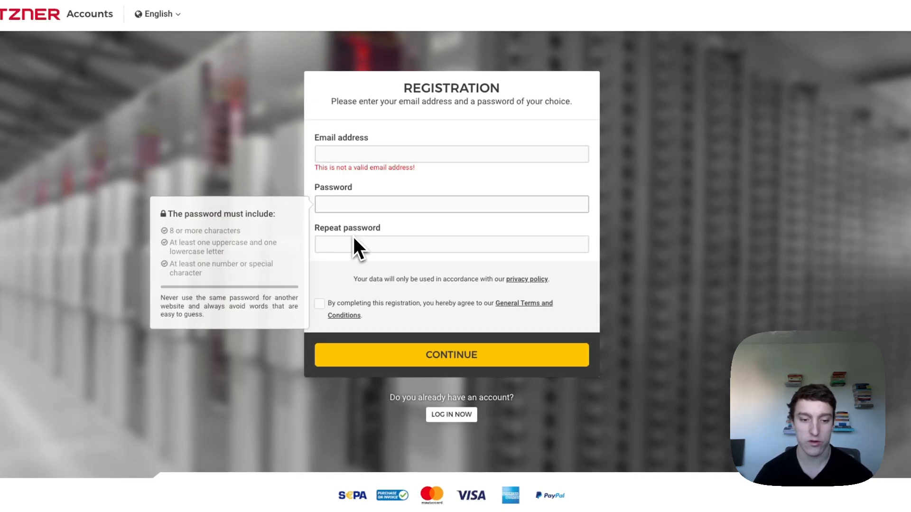
pyautogui.click(627, 238)
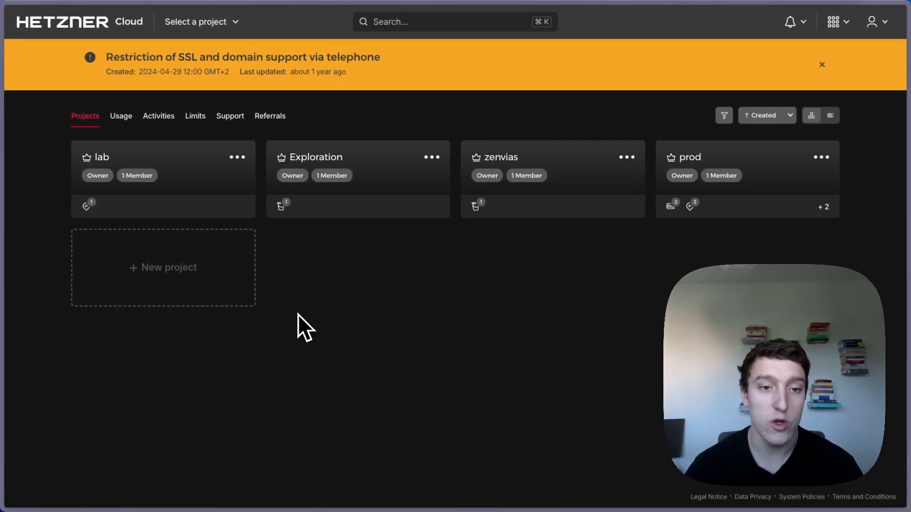
# - Add a project named 'coolify-demo', fixing a typo in the name, and open its dashboard
pyautogui.click(174, 268)
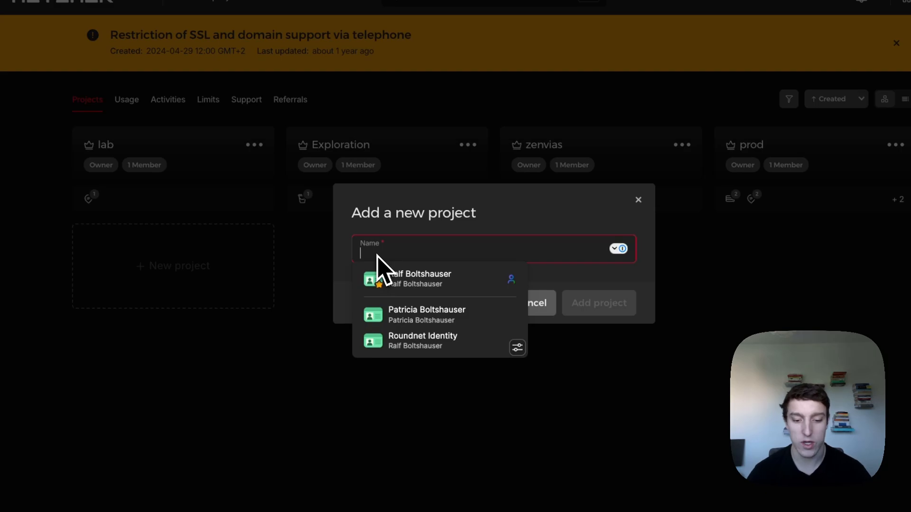
pyautogui.write('coolify-de3mo')
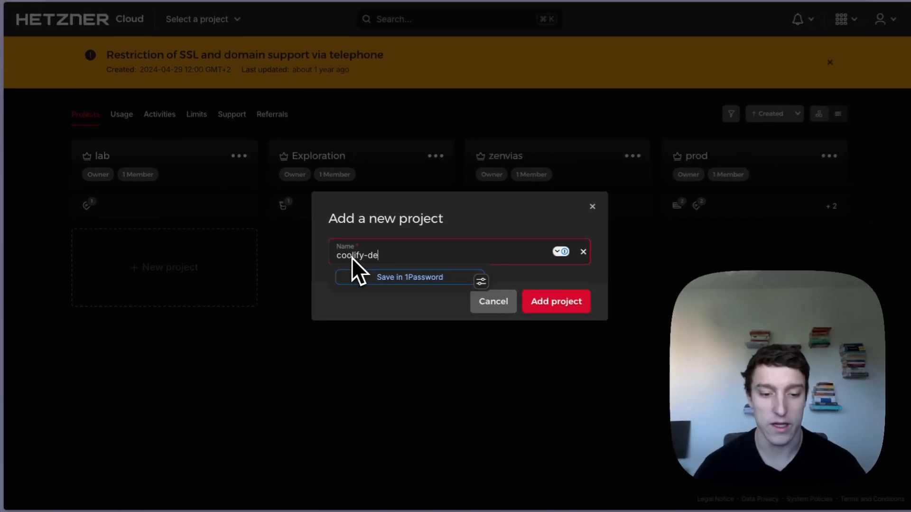
pyautogui.press('BackSpace')
pyautogui.press('BackSpace')
pyautogui.press('BackSpace')
pyautogui.write('mo')
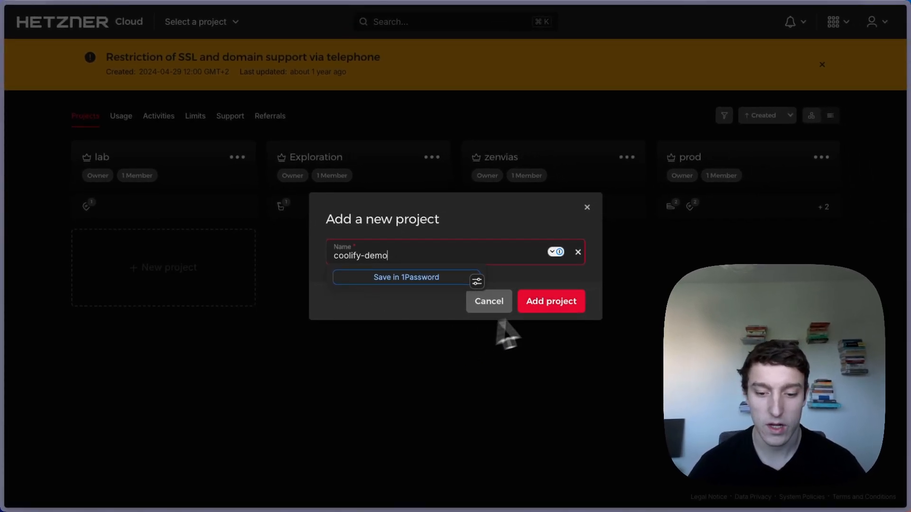
pyautogui.click(573, 300)
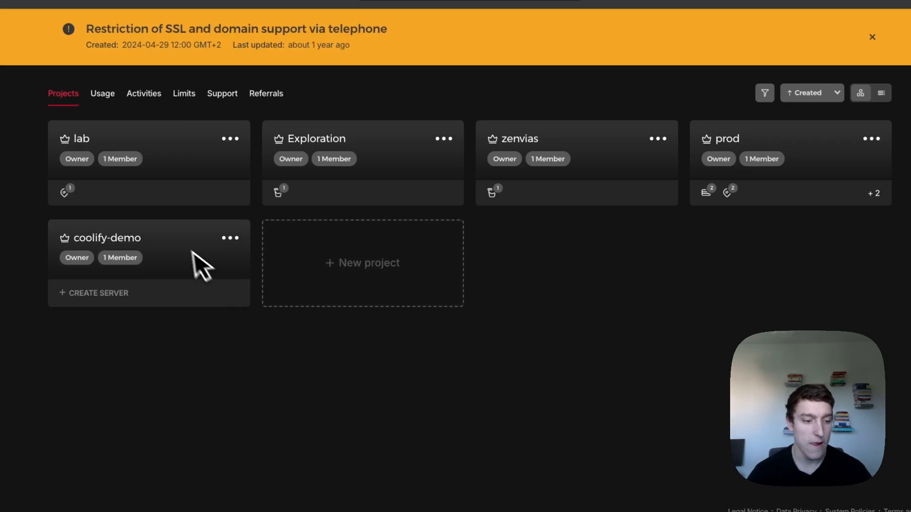
pyautogui.click(151, 242)
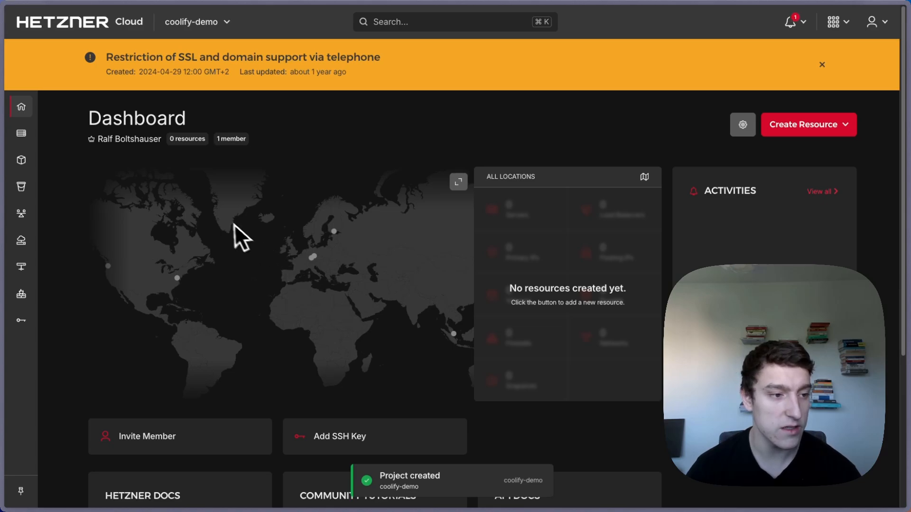
pyautogui.moveTo(57, 138)
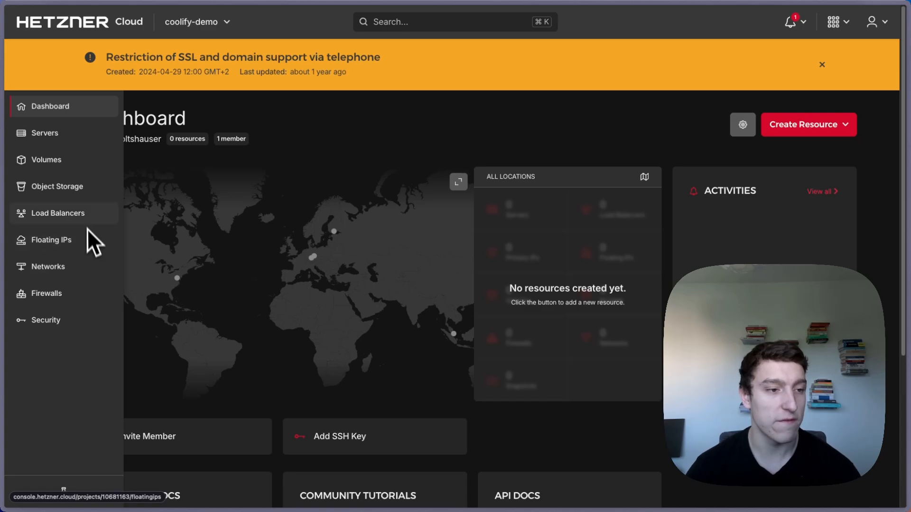
# - Start adding a server from the project's Servers list and set its location to Nuremberg
pyautogui.click(73, 137)
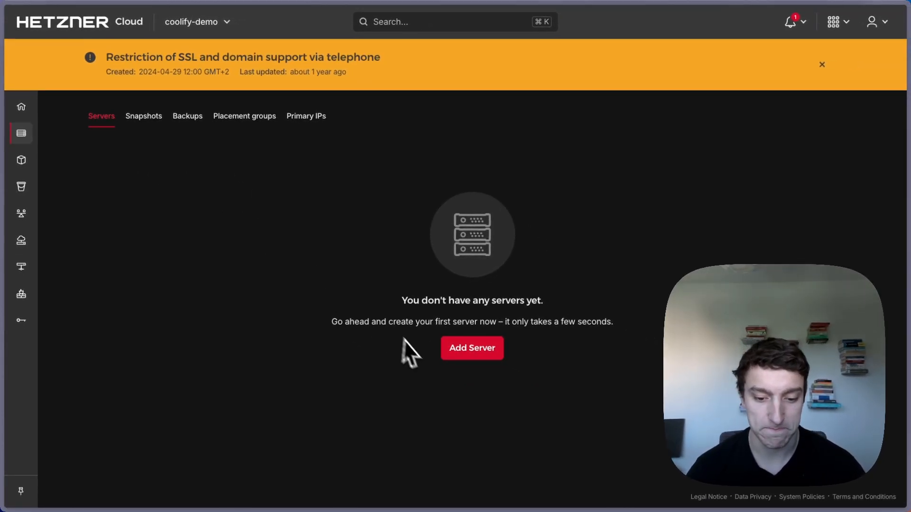
pyautogui.click(466, 351)
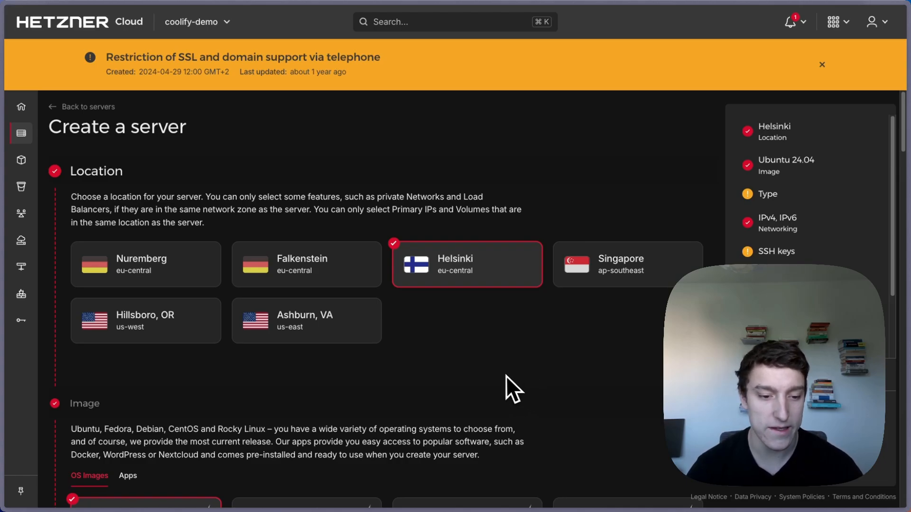
pyautogui.scroll(-1, 504, 379)
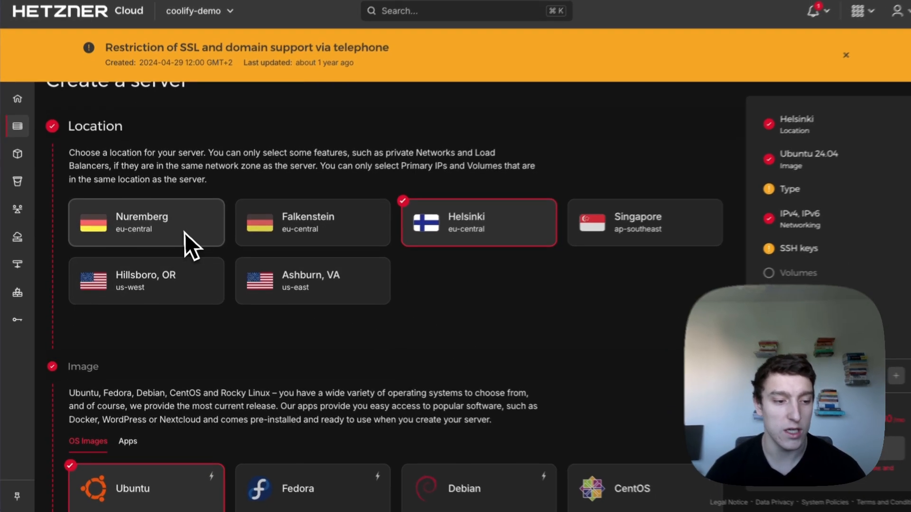
pyautogui.click(187, 241)
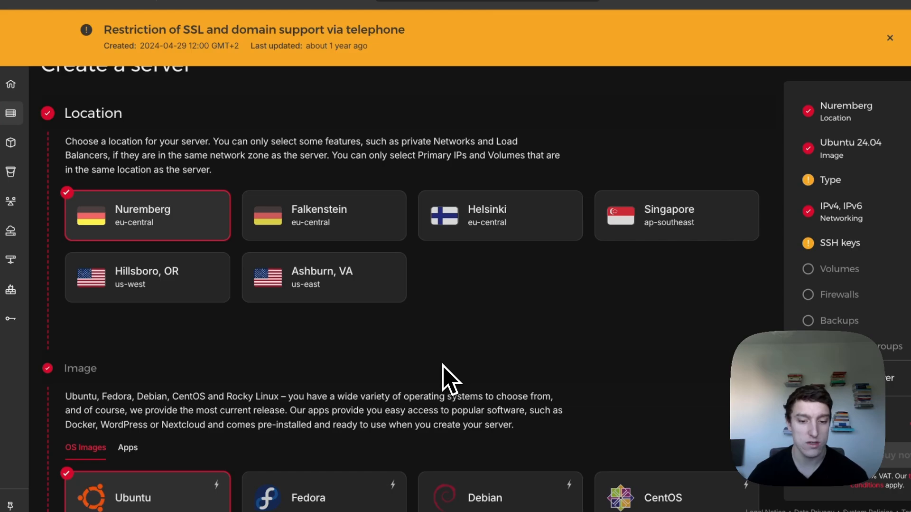
pyautogui.scroll(-3, 443, 364)
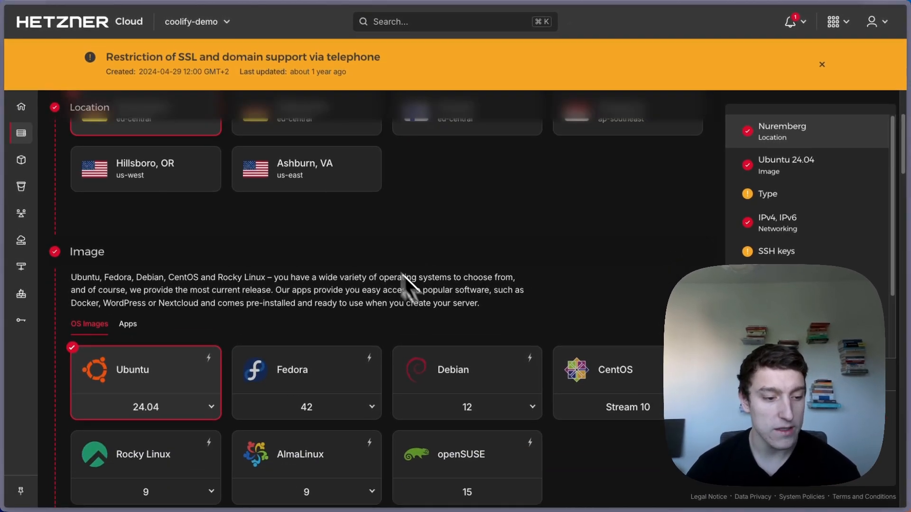
pyautogui.scroll(-2, 214, 262)
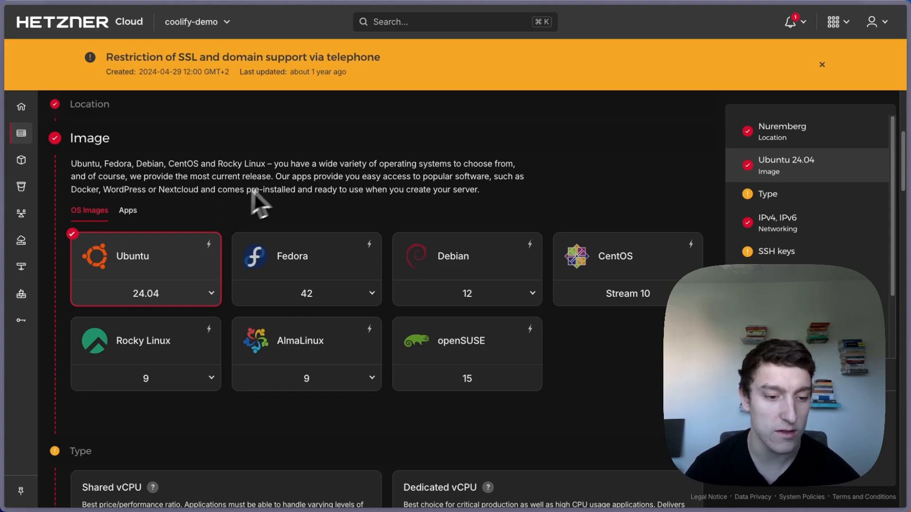
pyautogui.scroll(-1, 294, 182)
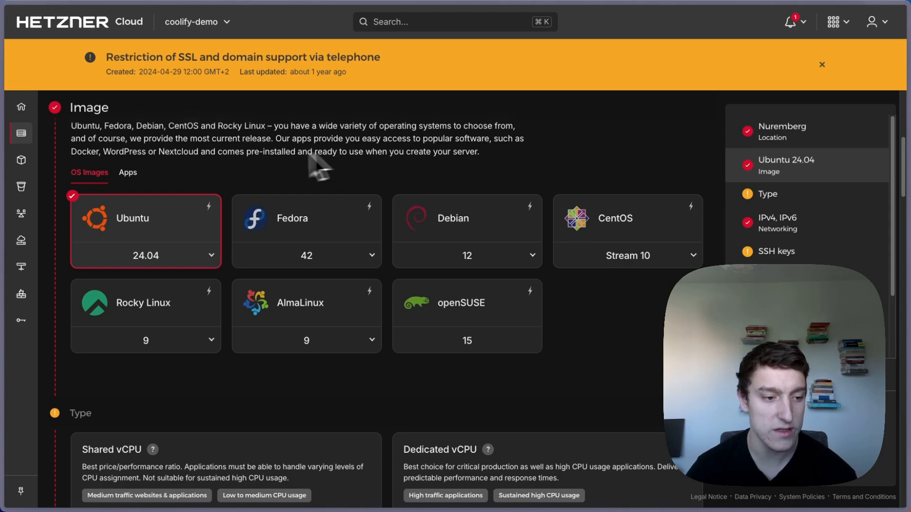
# - Keep Ubuntu 24.04 as the image and choose shared Arm64 (Ampere) vCPU types
pyautogui.click(166, 232)
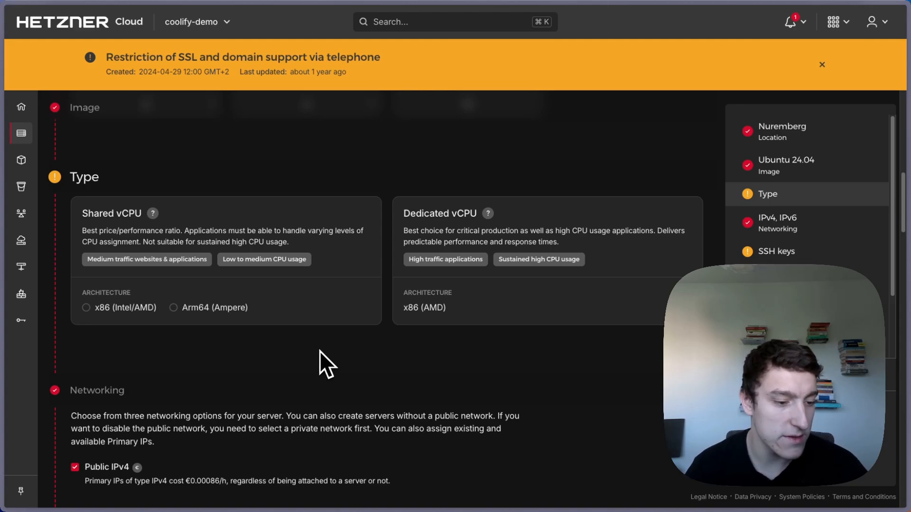
pyautogui.click(190, 308)
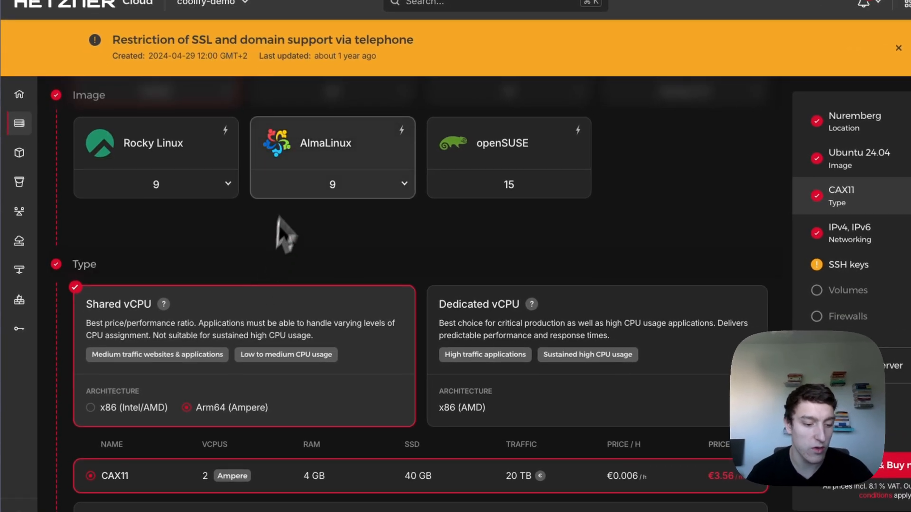
pyautogui.scroll(-2, 279, 217)
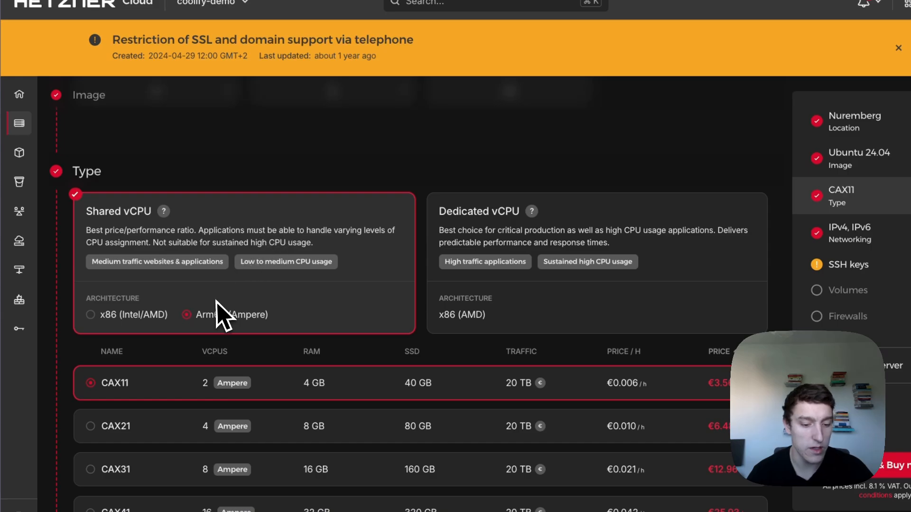
pyautogui.scroll(-2, 266, 301)
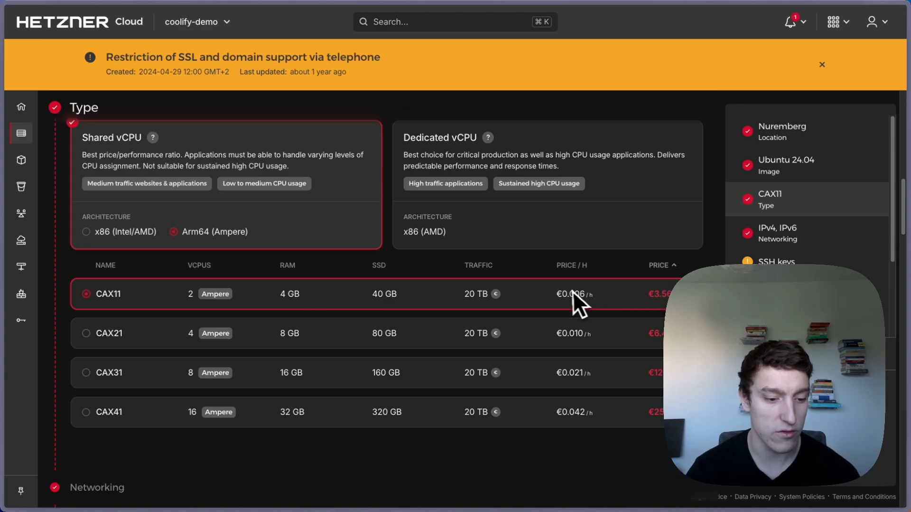
pyautogui.scroll(-1, 576, 299)
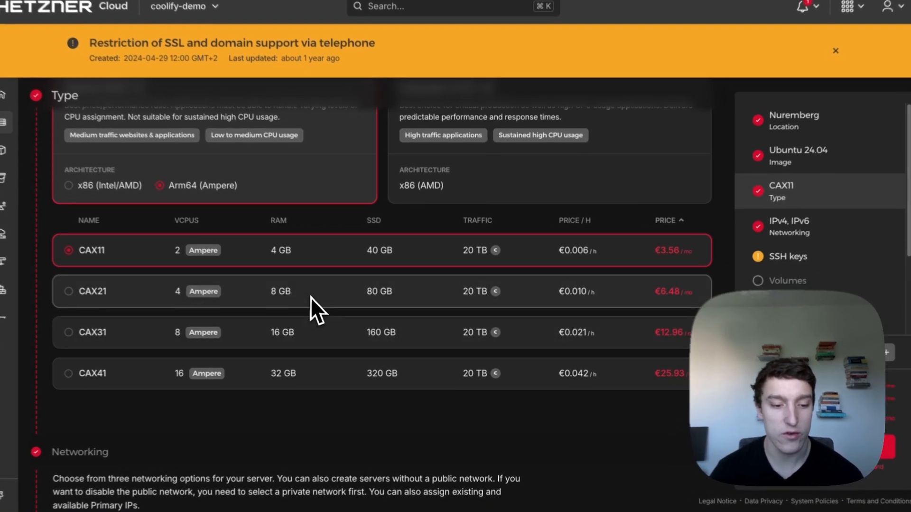
# - Compare CAX21 and CAX31, then select the CAX11 plan (2 vCPUs, 4 GB RAM)
pyautogui.click(311, 296)
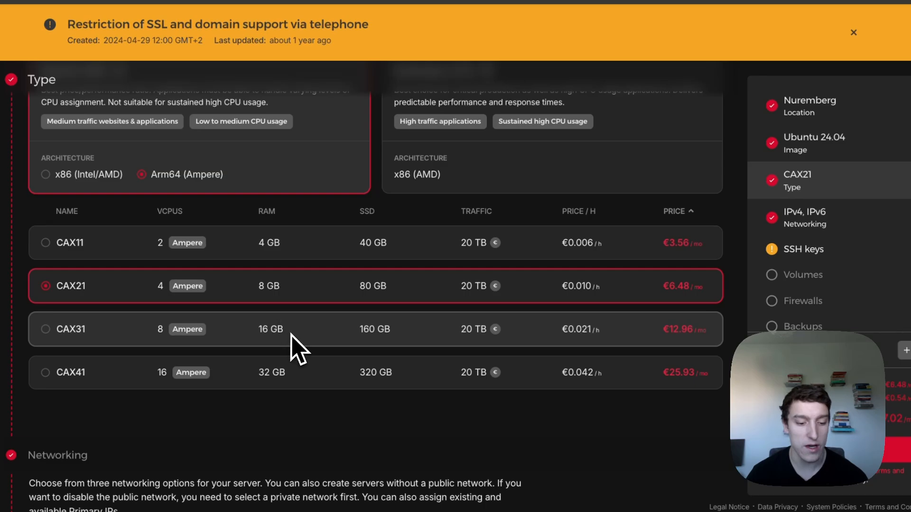
pyautogui.click(296, 333)
pyautogui.click(334, 296)
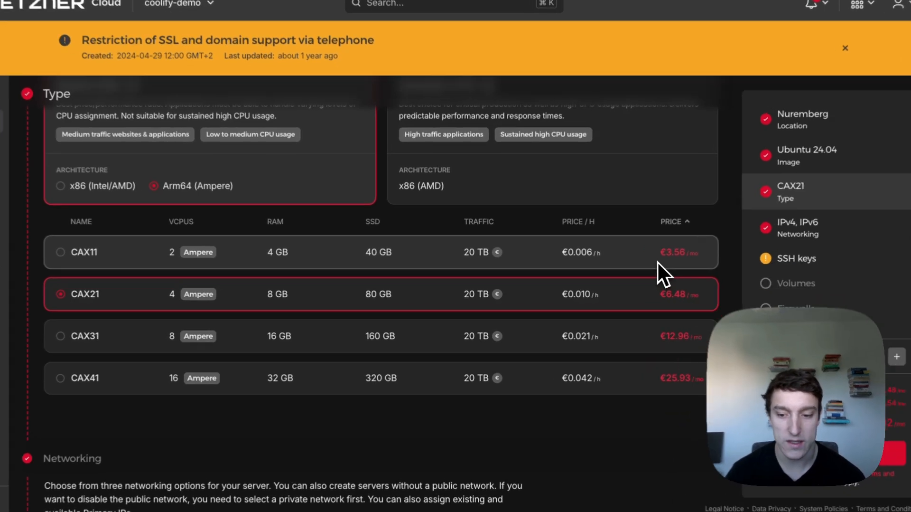
pyautogui.click(653, 261)
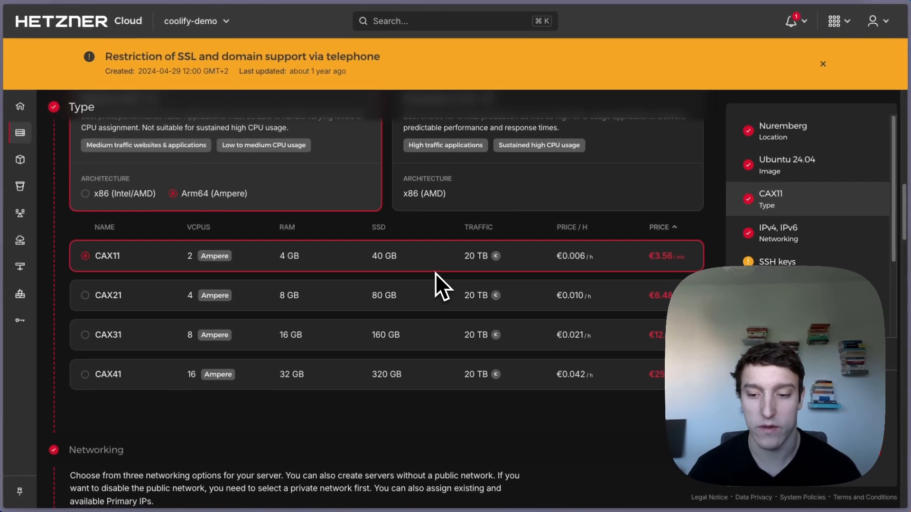
pyautogui.scroll(-5, 427, 275)
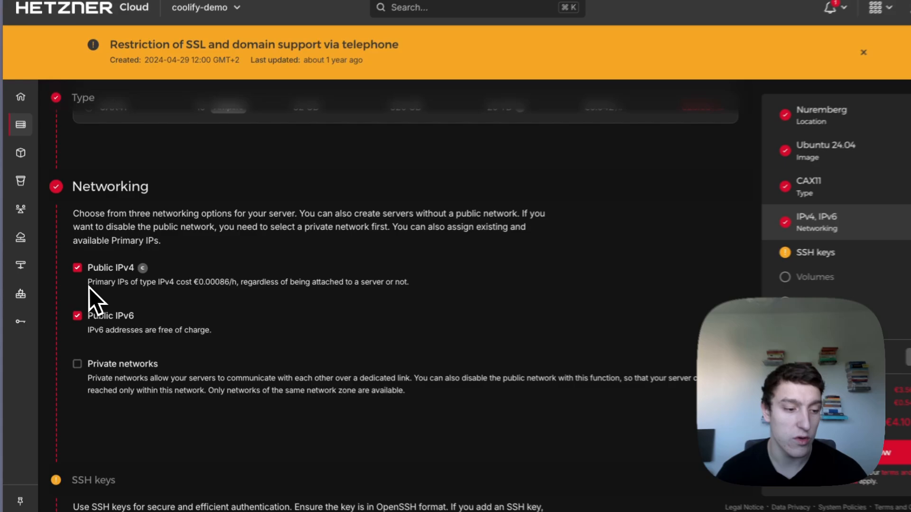
pyautogui.moveTo(85, 283); pyautogui.dragTo(378, 285)
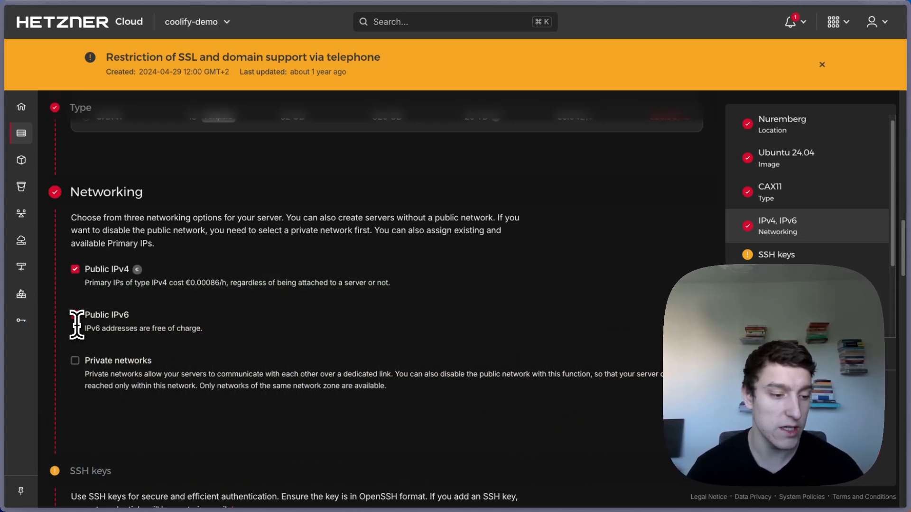
pyautogui.click(75, 315)
pyautogui.click(84, 318)
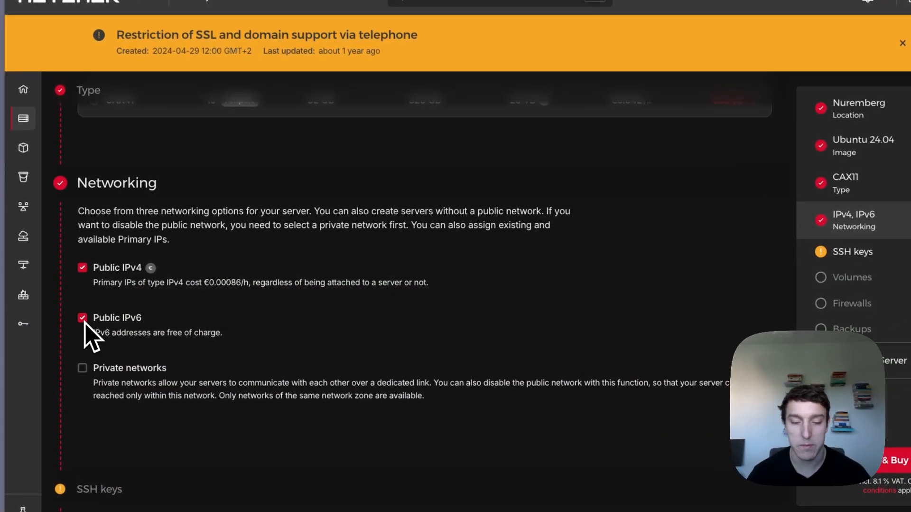
pyautogui.click(83, 319)
pyautogui.click(83, 319)
pyautogui.scroll(-5, 292, 323)
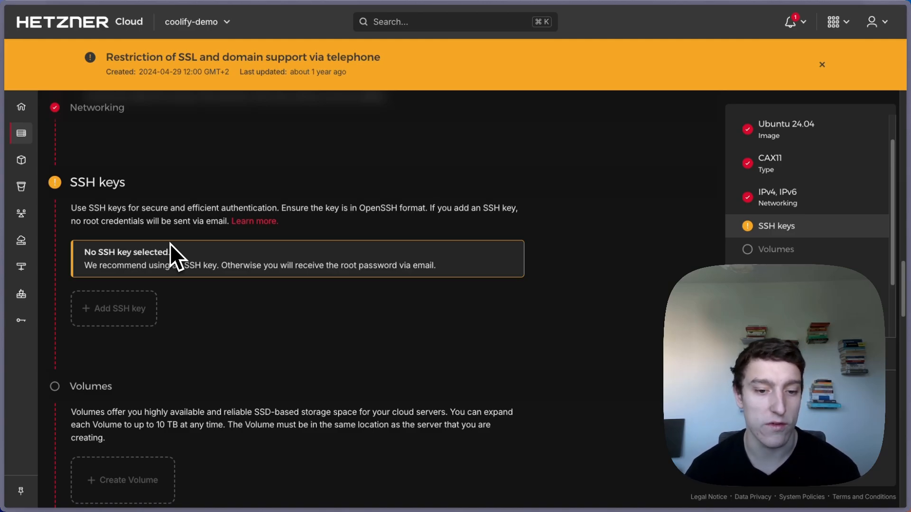
pyautogui.scroll(-4, 169, 243)
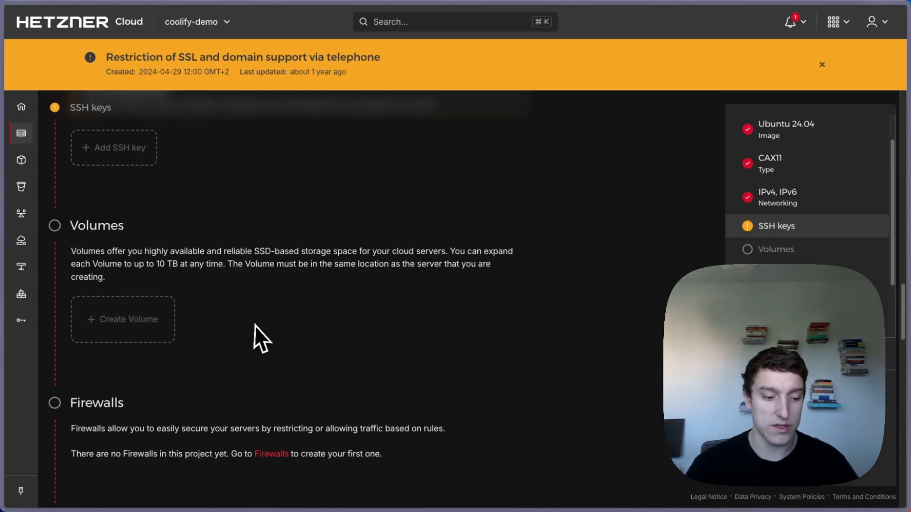
pyautogui.scroll(10, 286, 327)
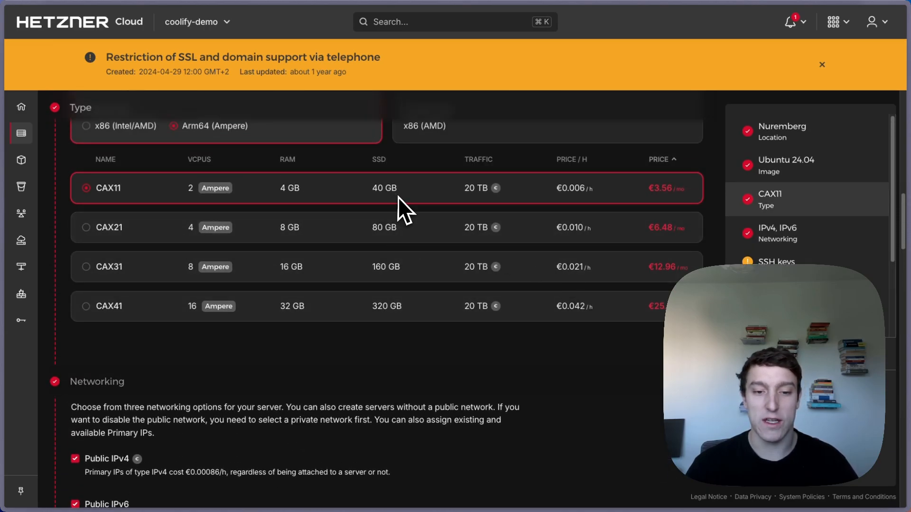
pyautogui.scroll(-4, 405, 211)
pyautogui.scroll(-4, 394, 230)
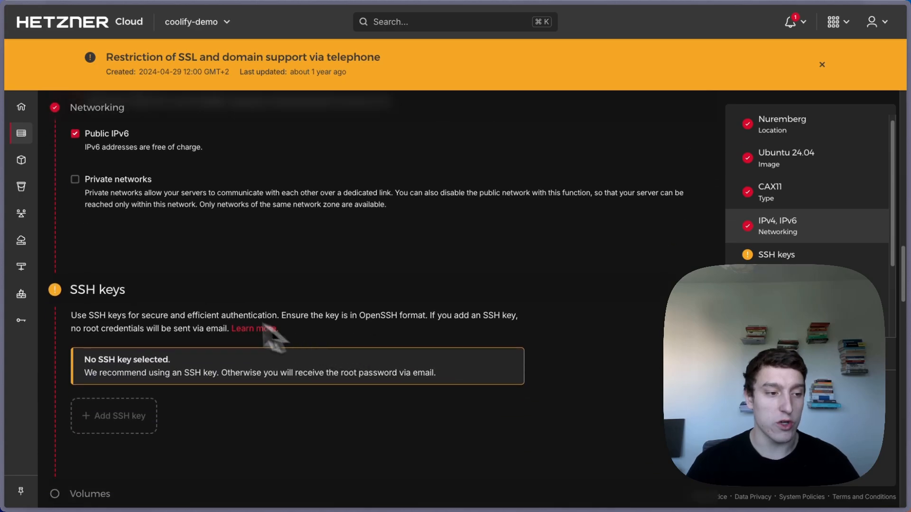
pyautogui.moveTo(32, 189)
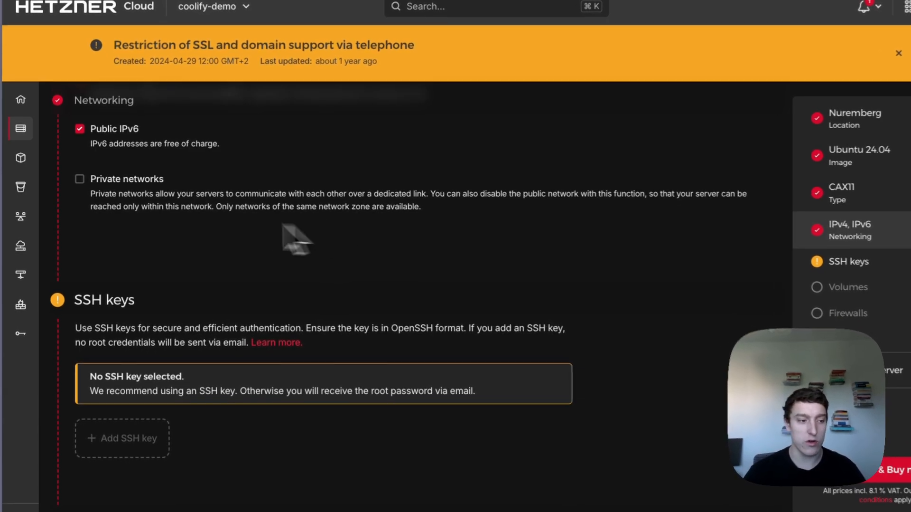
pyautogui.moveTo(25, 215)
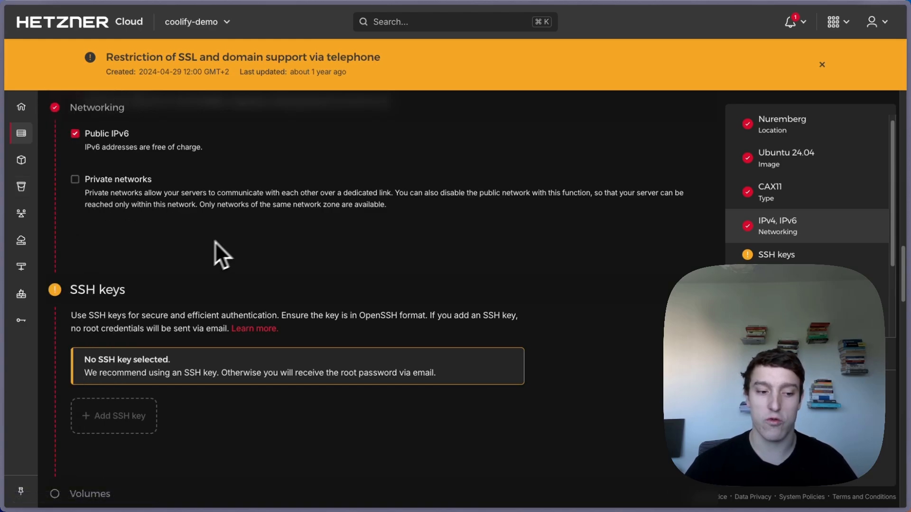
pyautogui.scroll(-3, 194, 263)
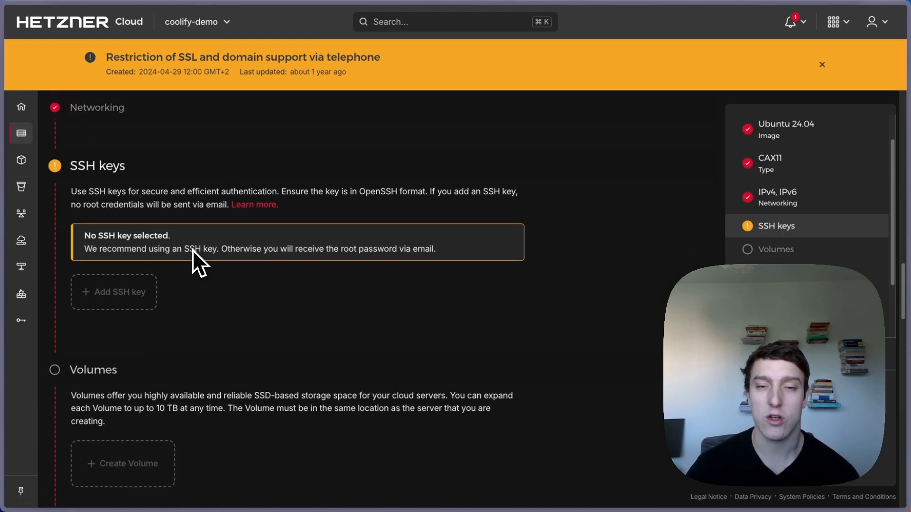
pyautogui.scroll(-1, 247, 292)
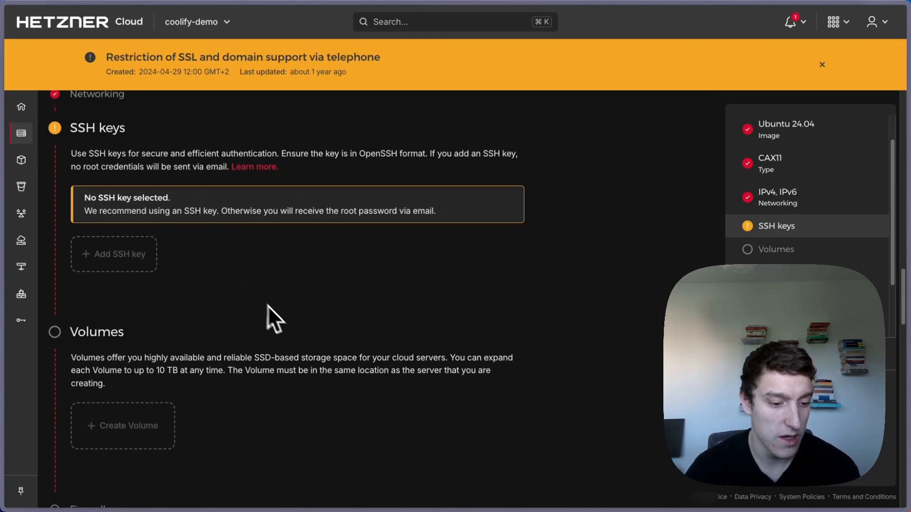
pyautogui.scroll(-4, 289, 312)
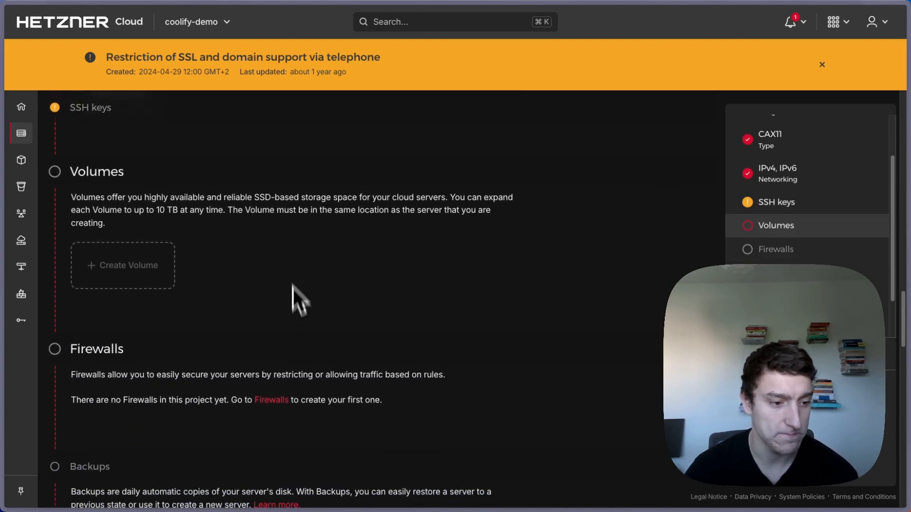
pyautogui.scroll(-4, 170, 221)
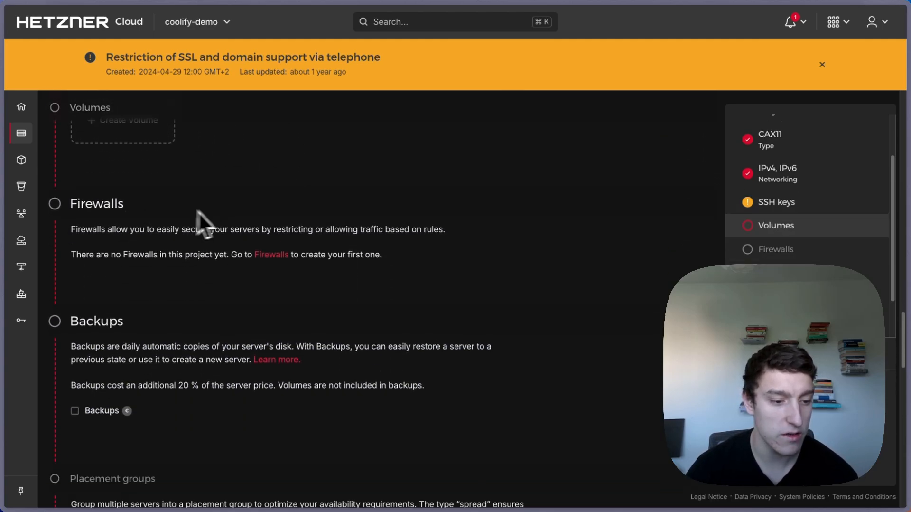
pyautogui.scroll(-2, 233, 228)
pyautogui.scroll(-6, 151, 246)
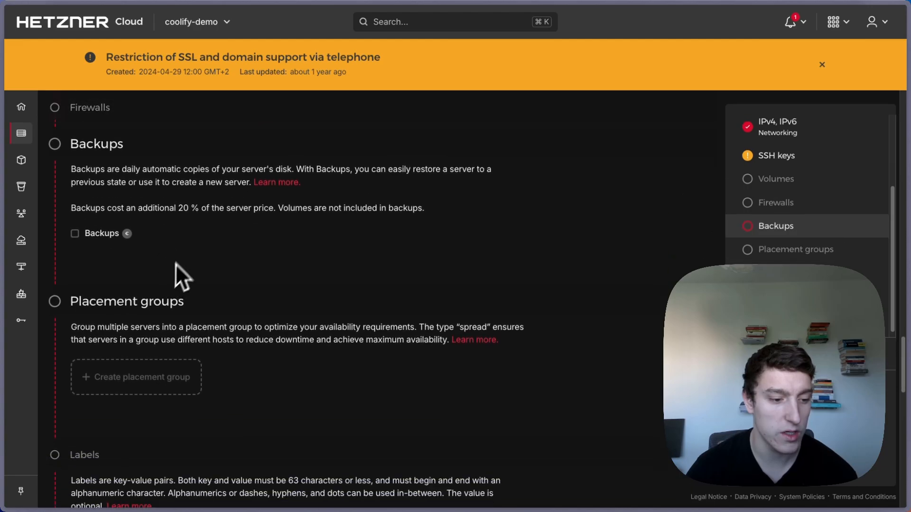
pyautogui.scroll(-10, 200, 242)
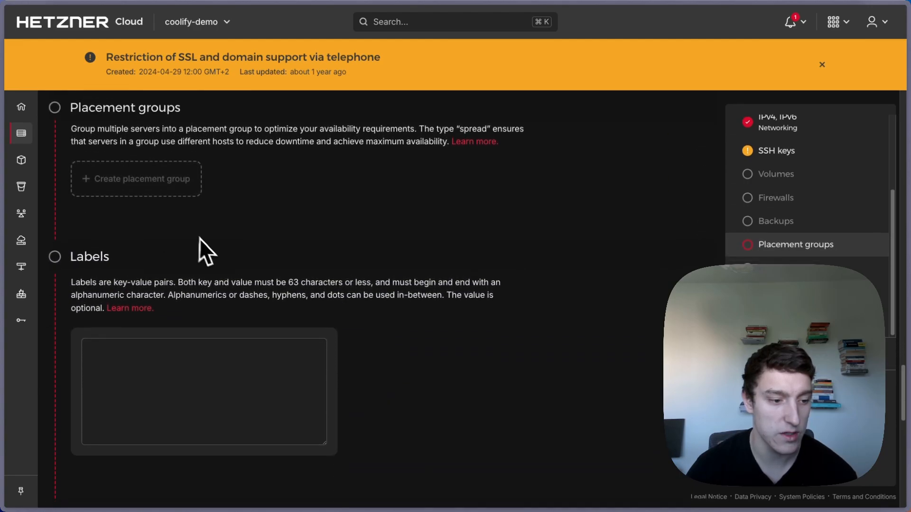
pyautogui.scroll(-1, 221, 290)
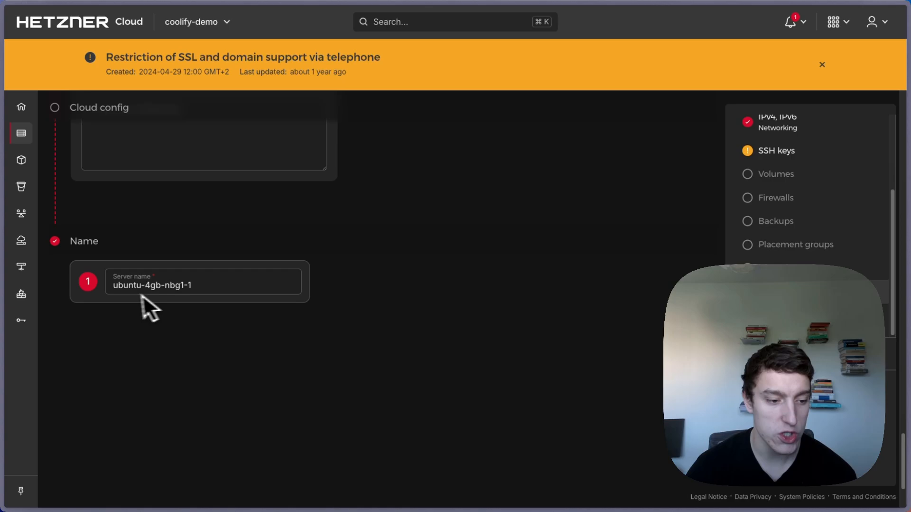
# - Inspect the default server name ubuntu-4gb-nbg1-1, leaving it unchanged
pyautogui.moveTo(118, 285); pyautogui.dragTo(258, 303)
pyautogui.click(237, 334)
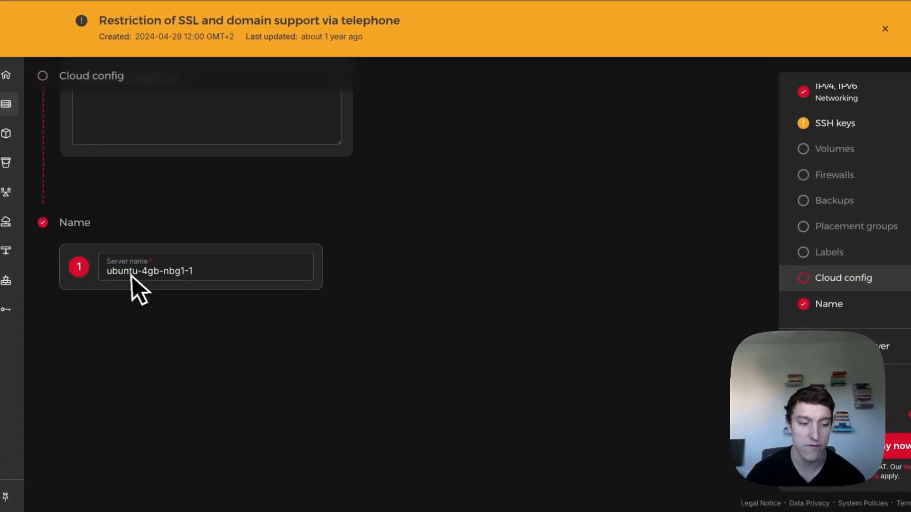
pyautogui.moveTo(123, 273); pyautogui.dragTo(198, 276)
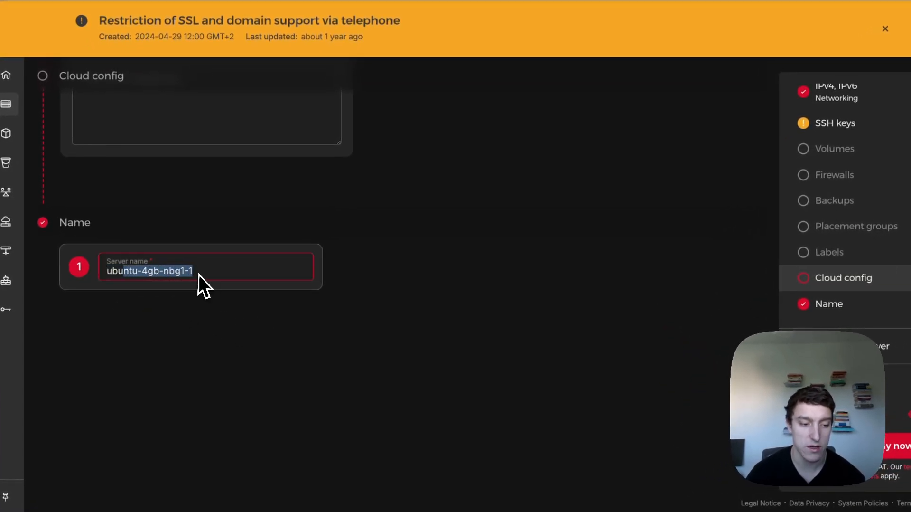
pyautogui.click(175, 324)
pyautogui.click(114, 272)
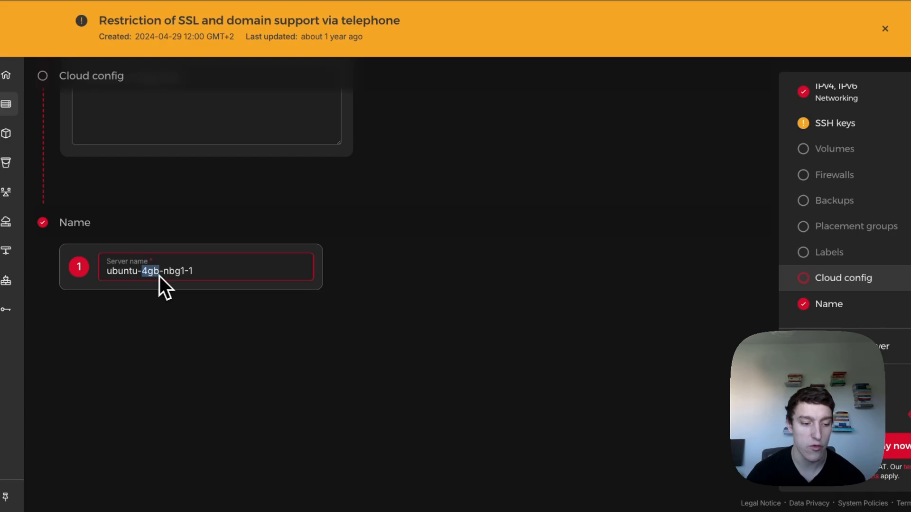
# - Create the server, open its detail page, and switch to the Coolify website
pyautogui.click(209, 356)
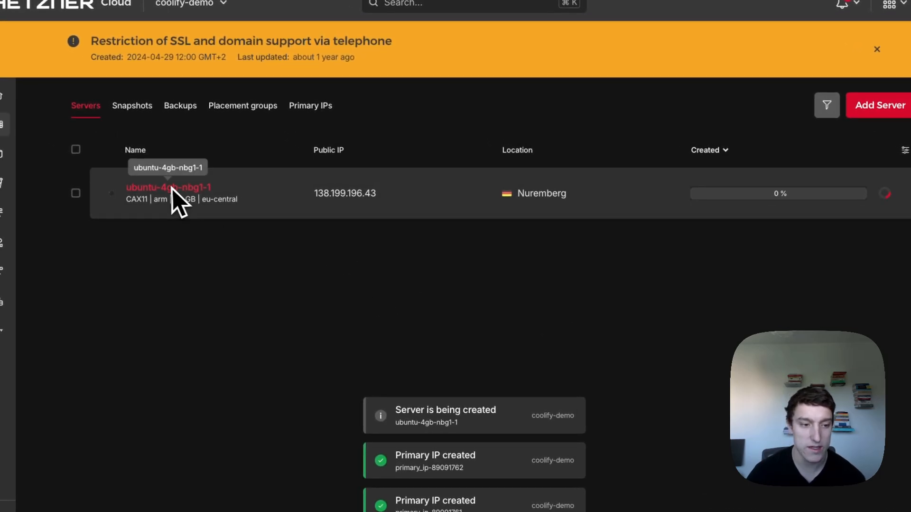
pyautogui.click(152, 185)
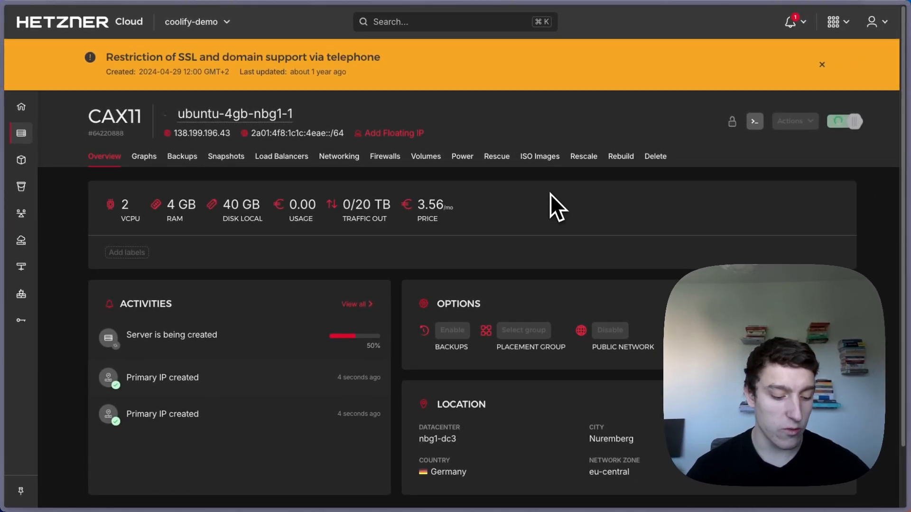
pyautogui.hotkey('alt', 'Tab')
pyautogui.hotkey('alt', 'Tab')
pyautogui.hotkey('alt', 'Tab')
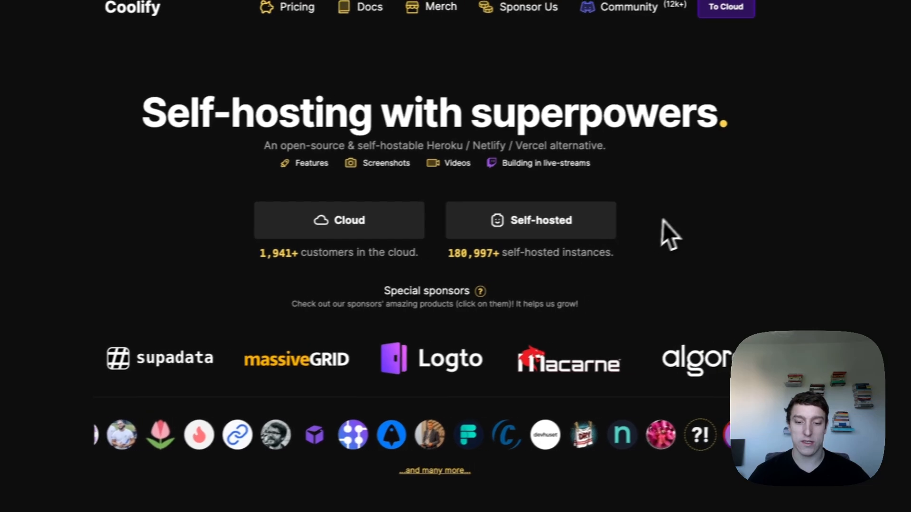
# - Scroll through Coolify's Features grid, then open the Self-hosted installation section
pyautogui.scroll(-5, 664, 223)
pyautogui.scroll(-1, 674, 220)
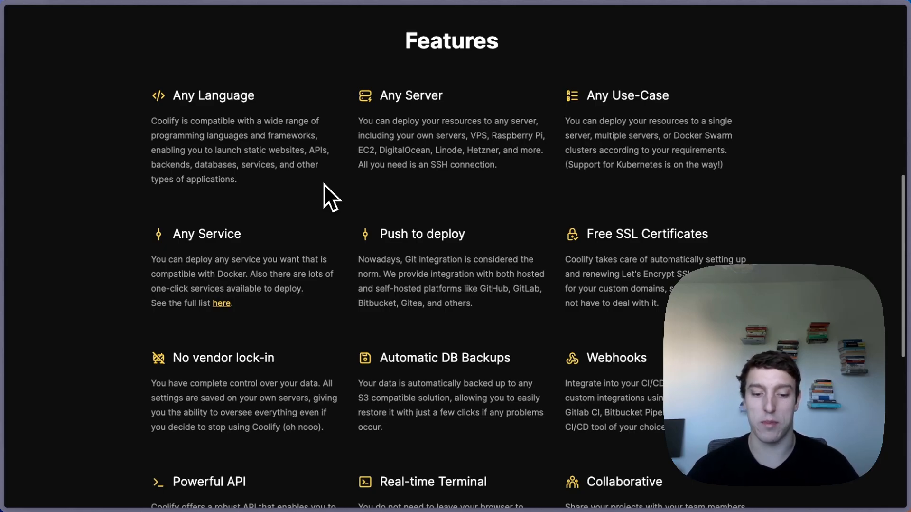
pyautogui.scroll(-1, 341, 248)
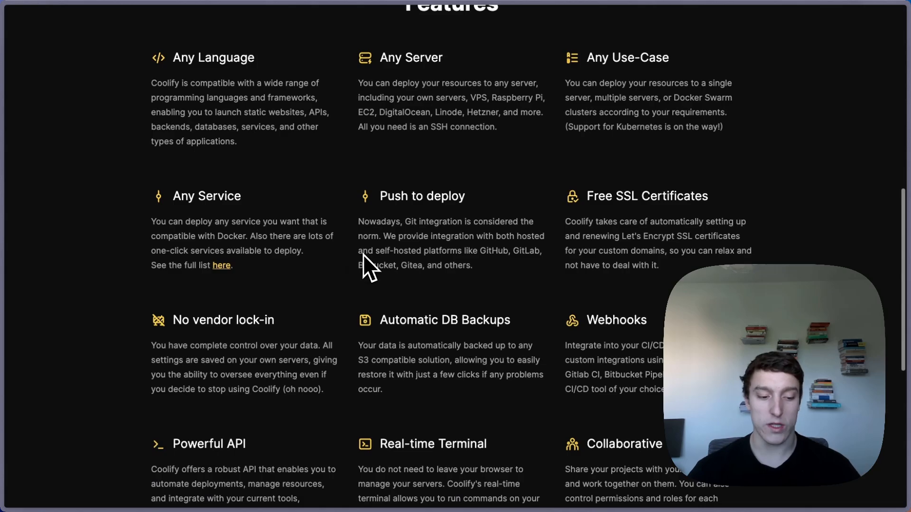
pyautogui.scroll(-5, 358, 260)
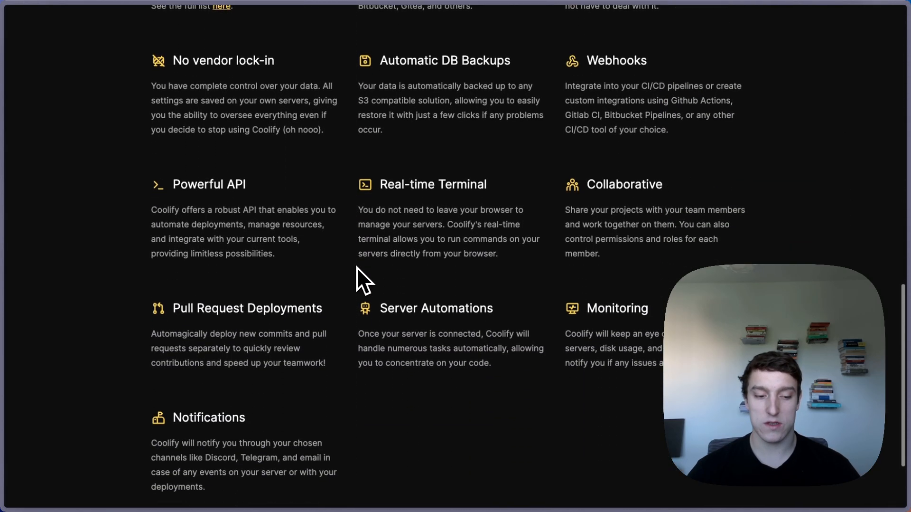
pyautogui.scroll(-1, 357, 269)
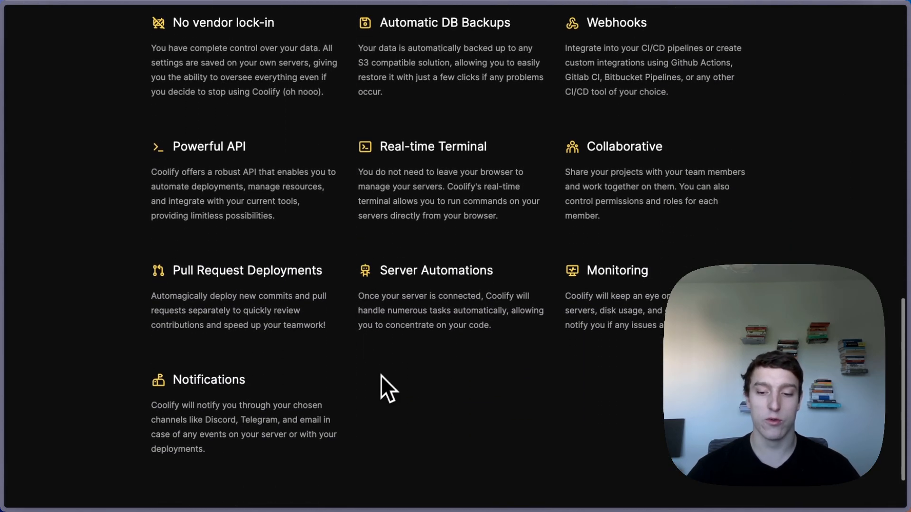
pyautogui.scroll(10, 388, 350)
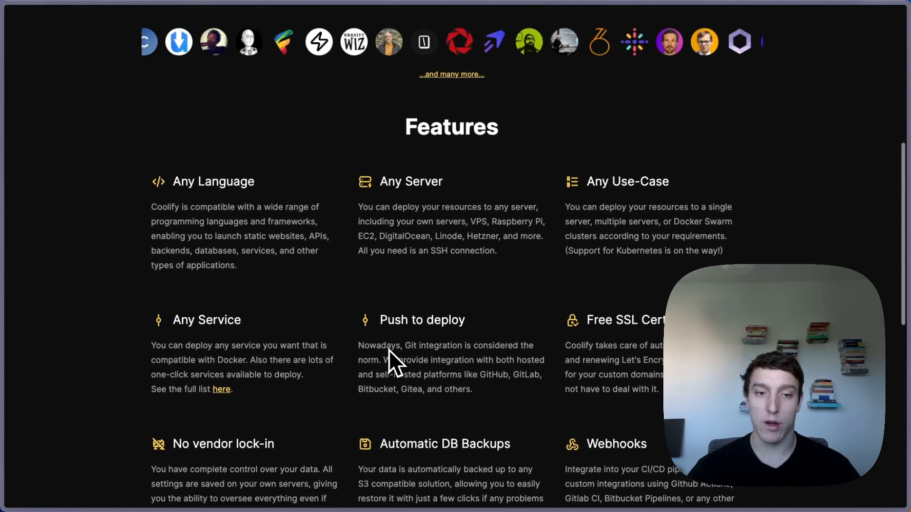
pyautogui.scroll(9, 389, 349)
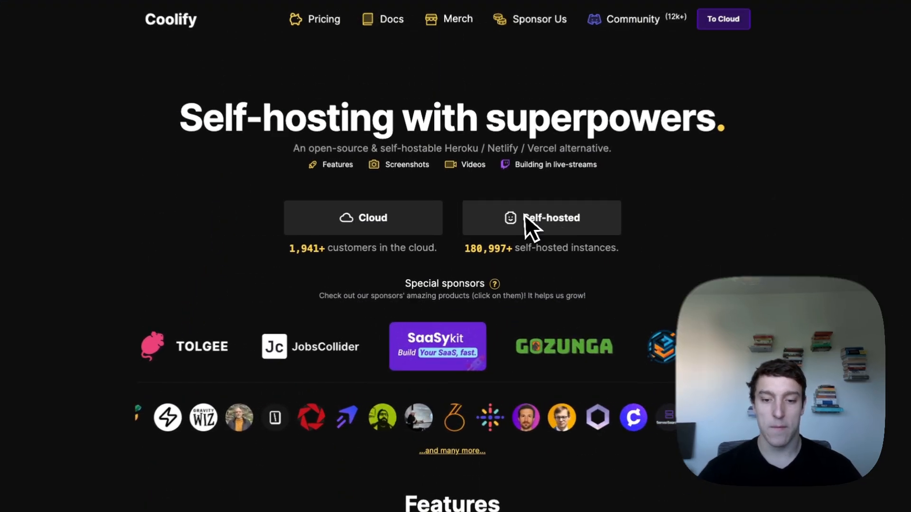
pyautogui.click(525, 216)
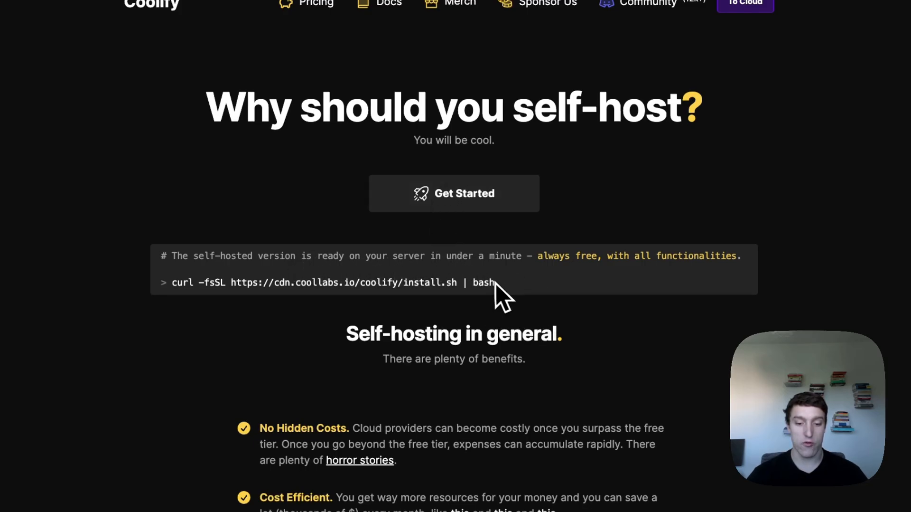
# - Select the curl -fsSL .../coolify/install.sh | bash command, then return to the Hetzner server page
pyautogui.moveTo(496, 283); pyautogui.dragTo(175, 284)
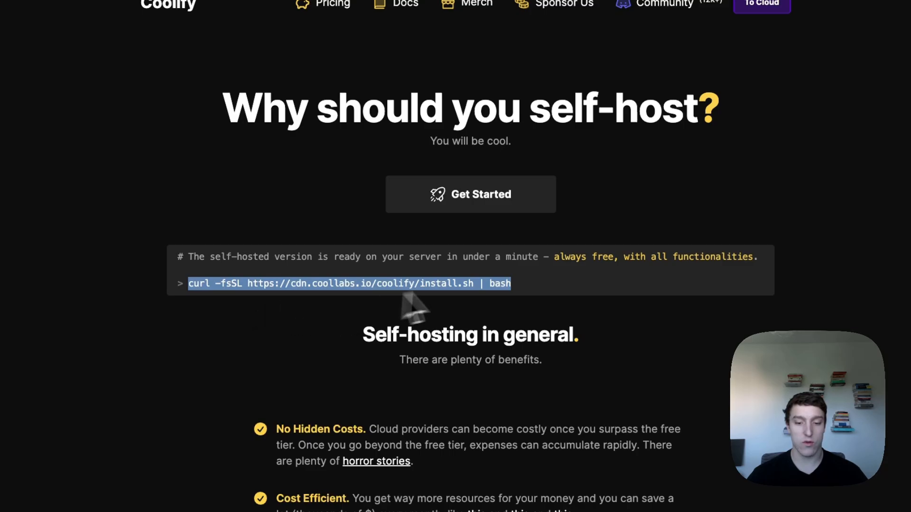
pyautogui.moveTo(189, 284); pyautogui.dragTo(427, 306)
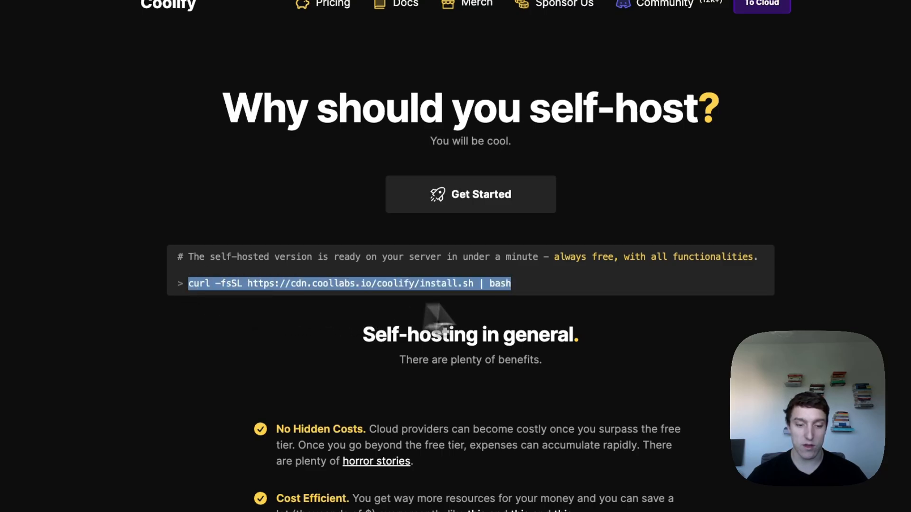
pyautogui.click(227, 205)
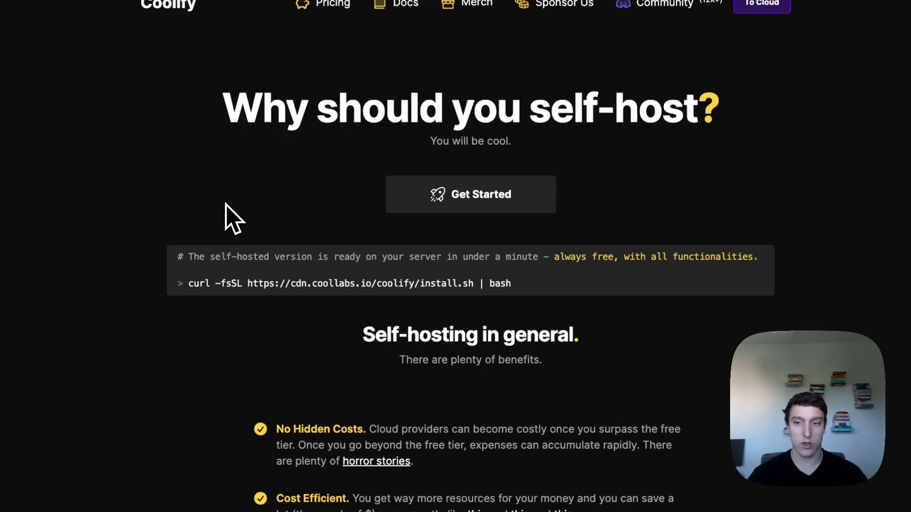
pyautogui.hotkey('alt', 'Tab')
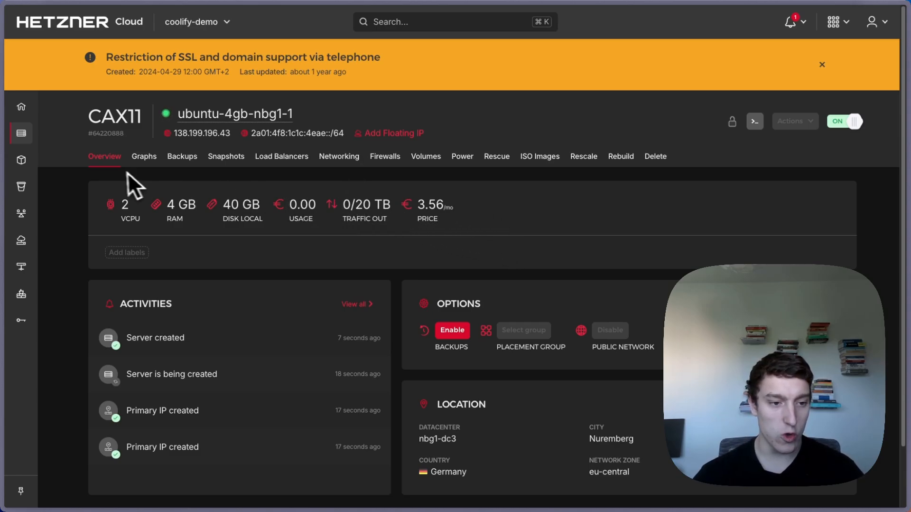
# - Open the server's web console and enter root as the login name
pyautogui.scroll(-2, 474, 227)
pyautogui.scroll(2, 520, 231)
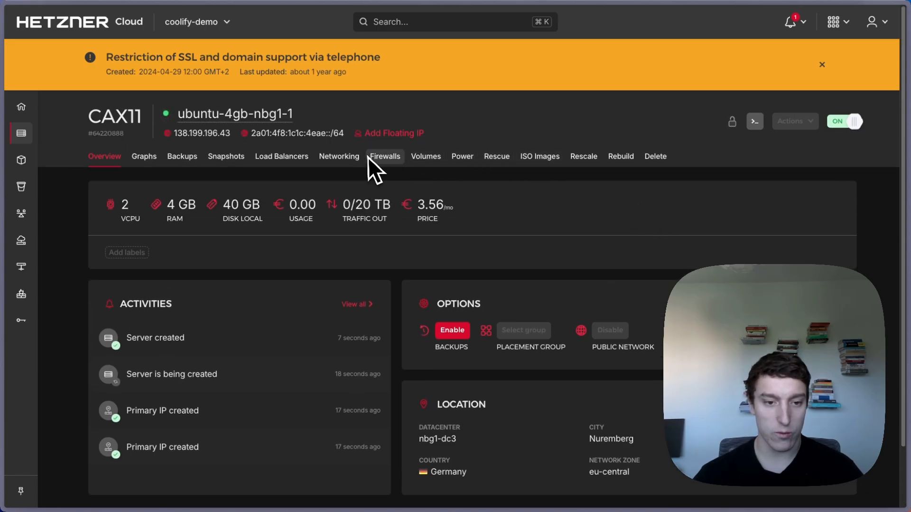
pyautogui.click(754, 124)
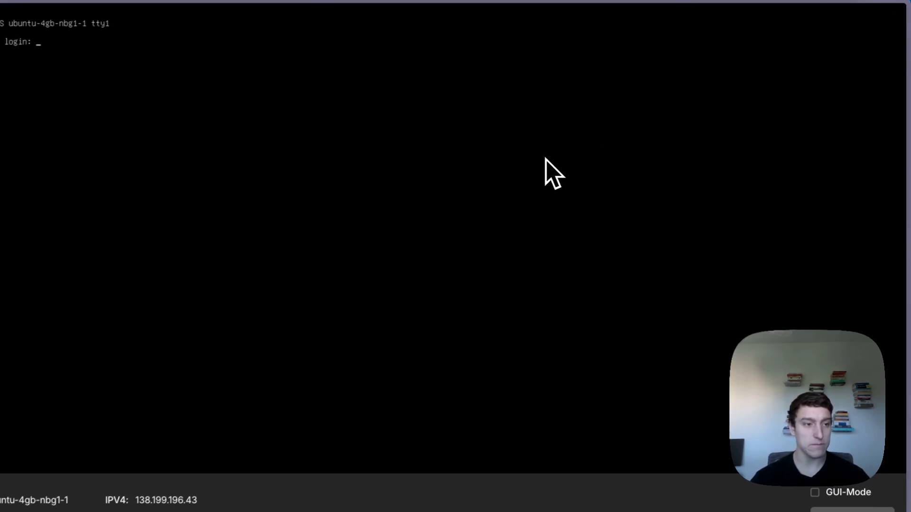
pyautogui.write('root')
pyautogui.press('Return')
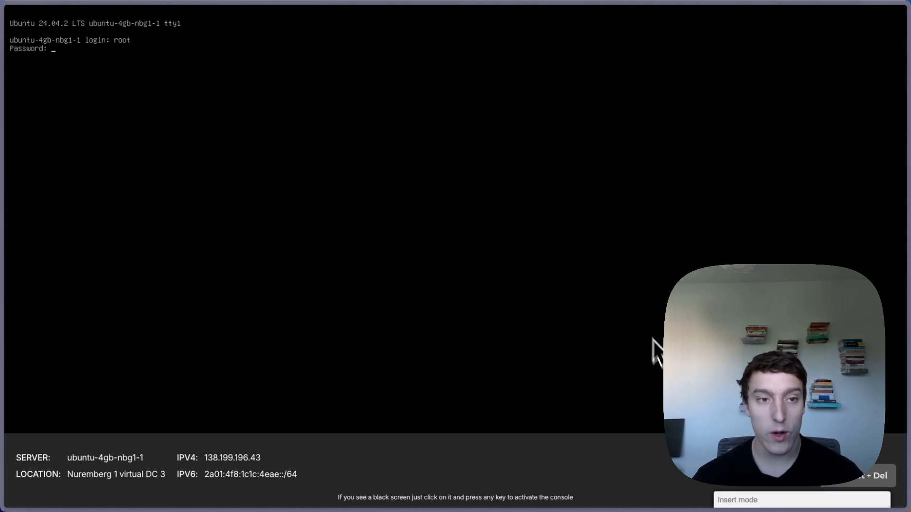
# - Return to the ubuntu-4gb-nbg1-1 overview and open its Rescue settings
pyautogui.hotkey('alt', 'Tab')
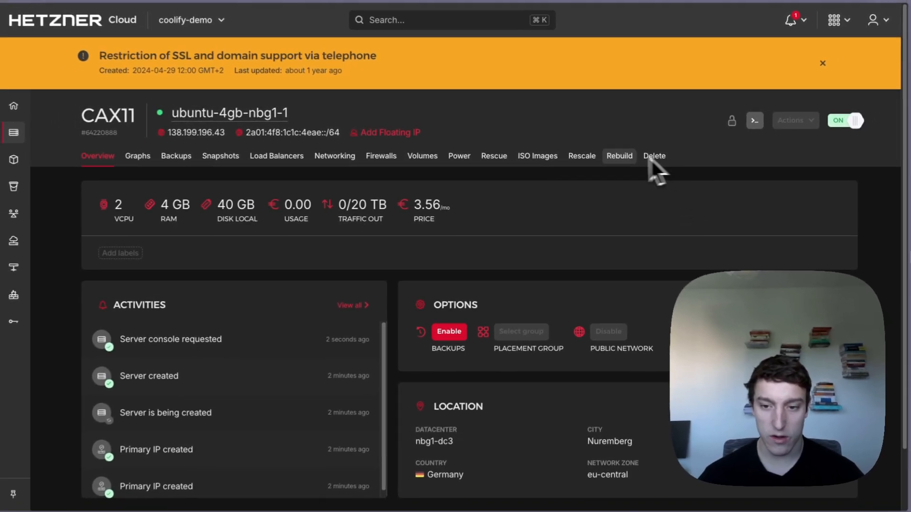
pyautogui.scroll(-2, 488, 188)
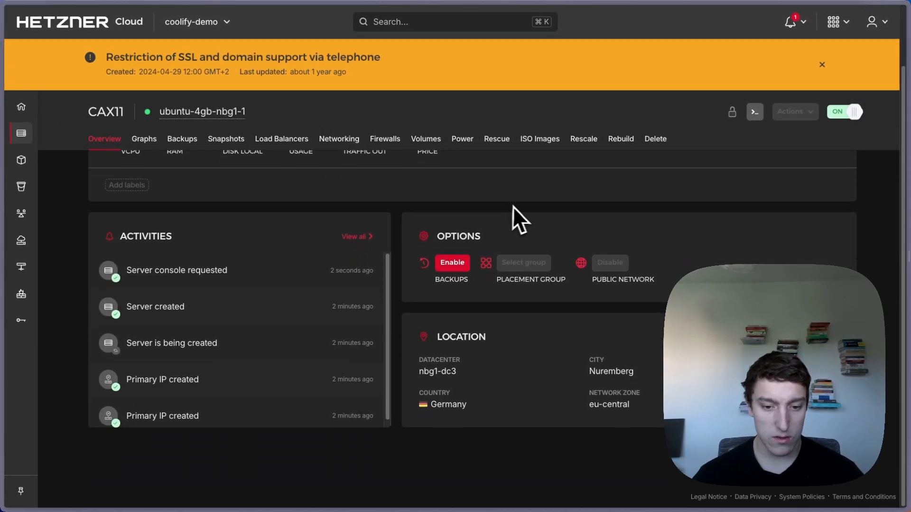
pyautogui.scroll(2, 475, 352)
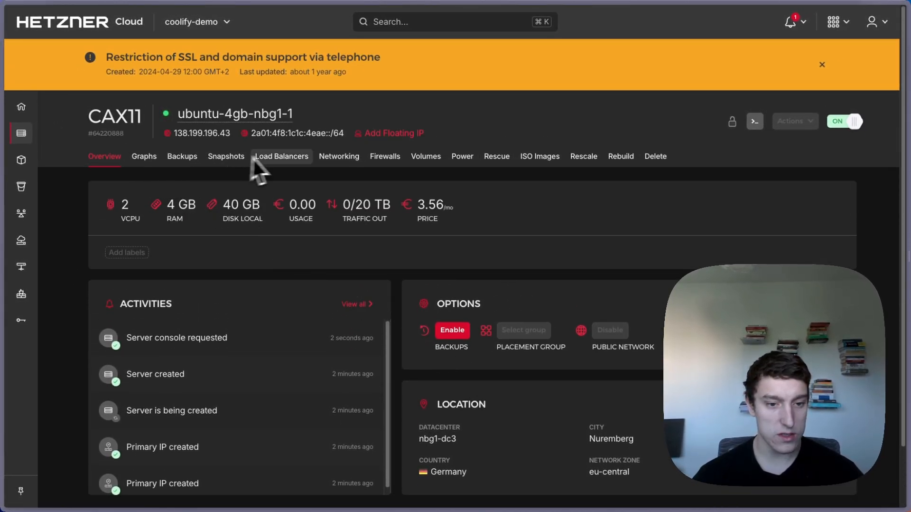
pyautogui.click(497, 156)
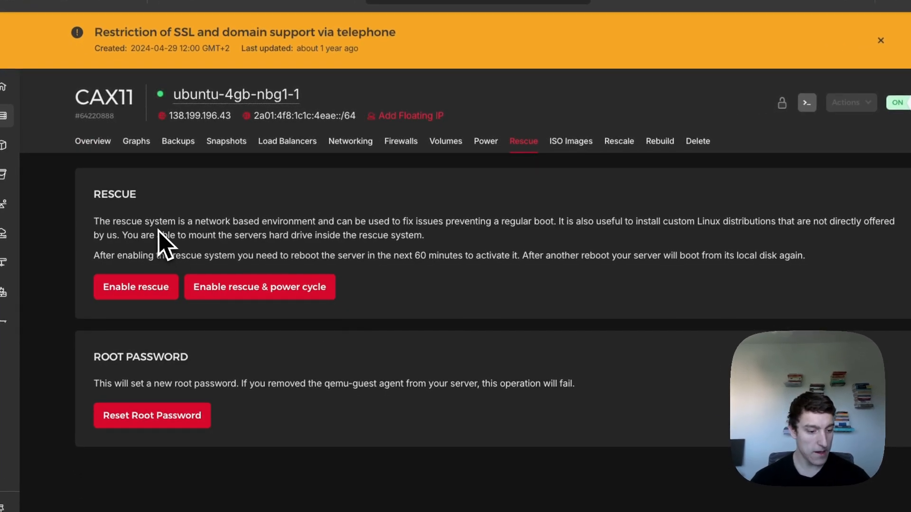
# - Confirm a root password reset for ubuntu-4gb-nbg1-1 and copy the newly shown password
pyautogui.click(141, 414)
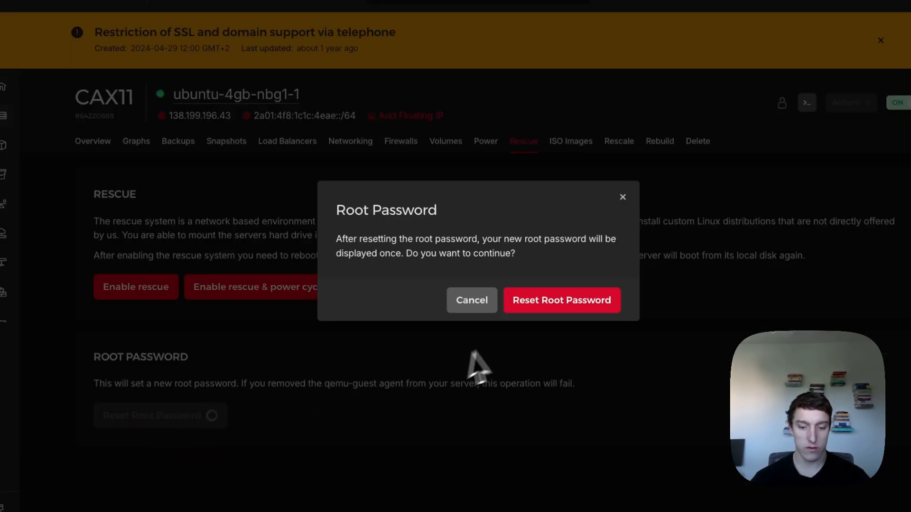
pyautogui.click(540, 301)
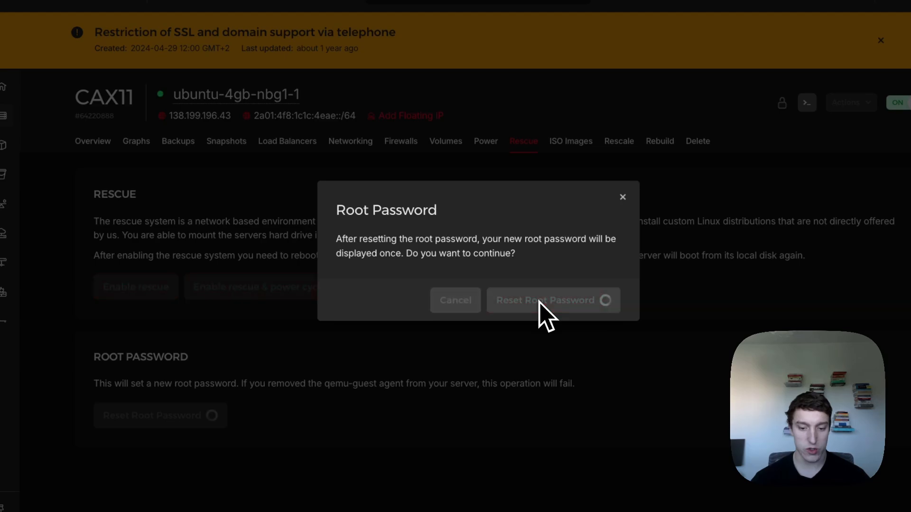
pyautogui.scroll(-2, 530, 394)
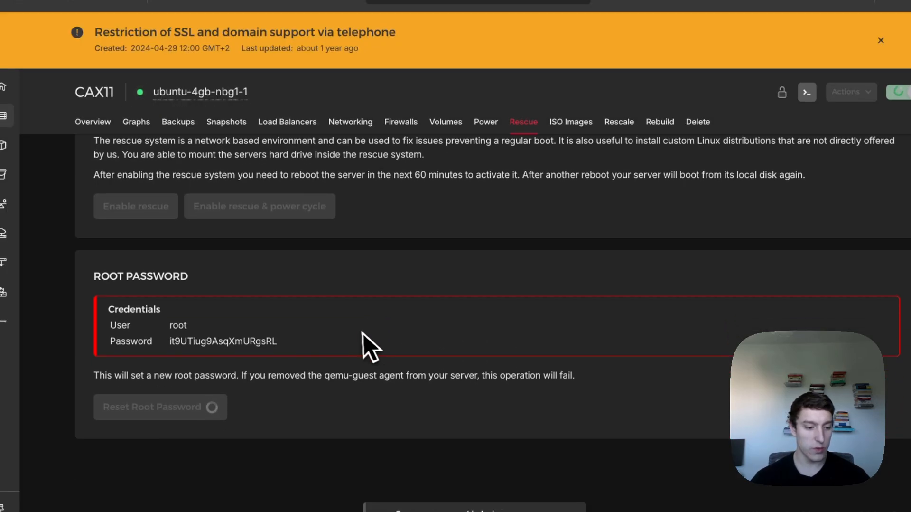
pyautogui.click(221, 343)
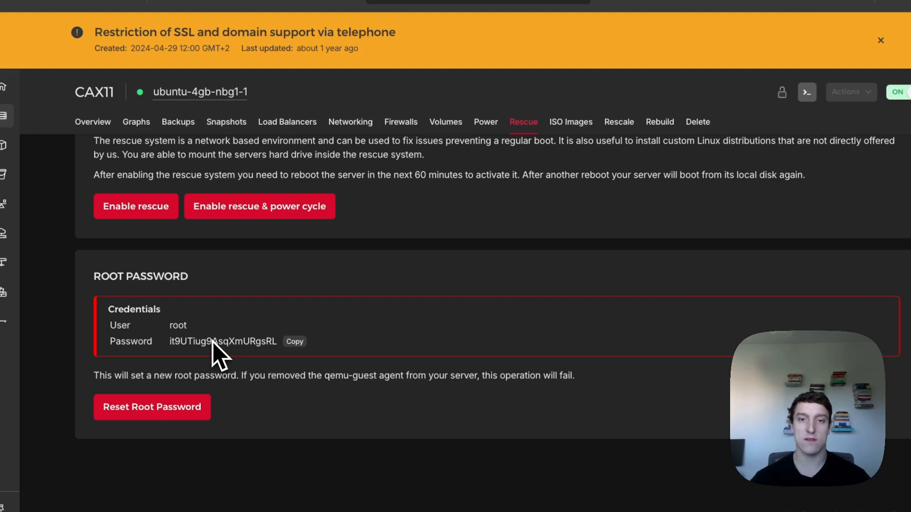
pyautogui.click(212, 341)
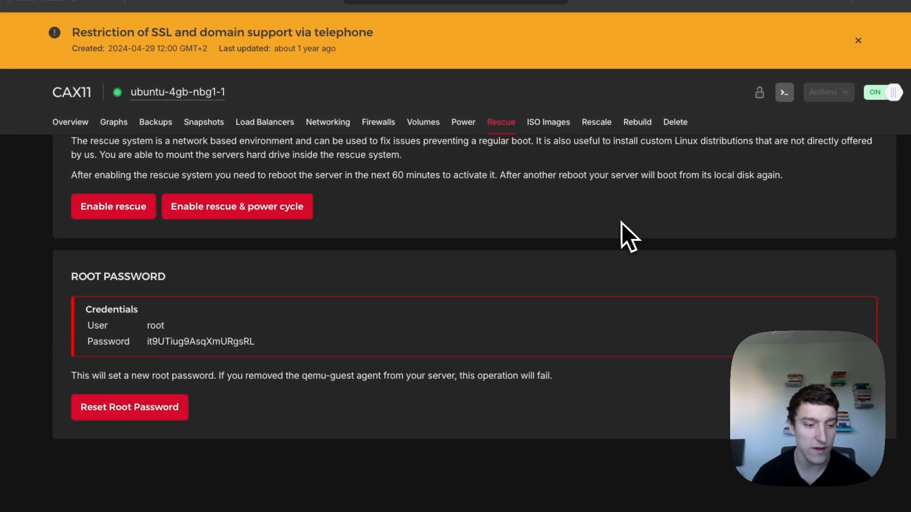
pyautogui.moveTo(162, 375); pyautogui.dragTo(487, 369)
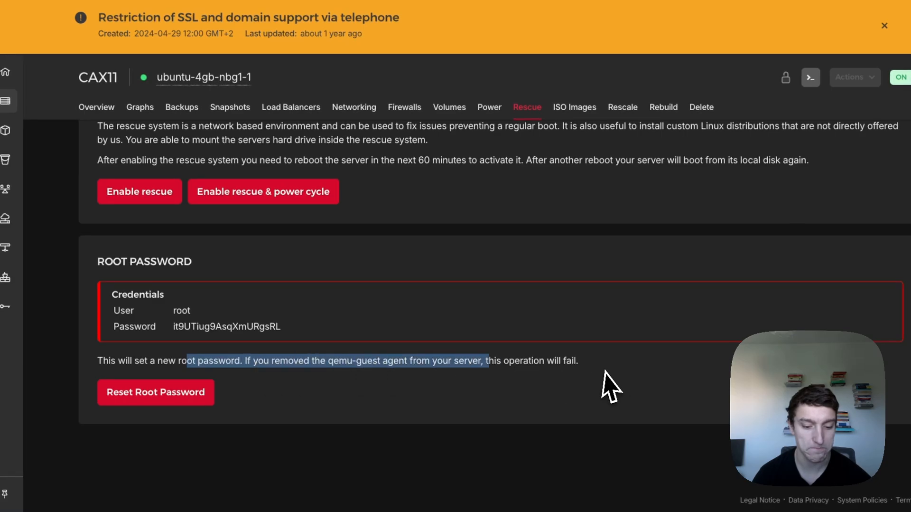
# - Try logging into the web console as root with the new password, then close the rejected console
pyautogui.click(605, 372)
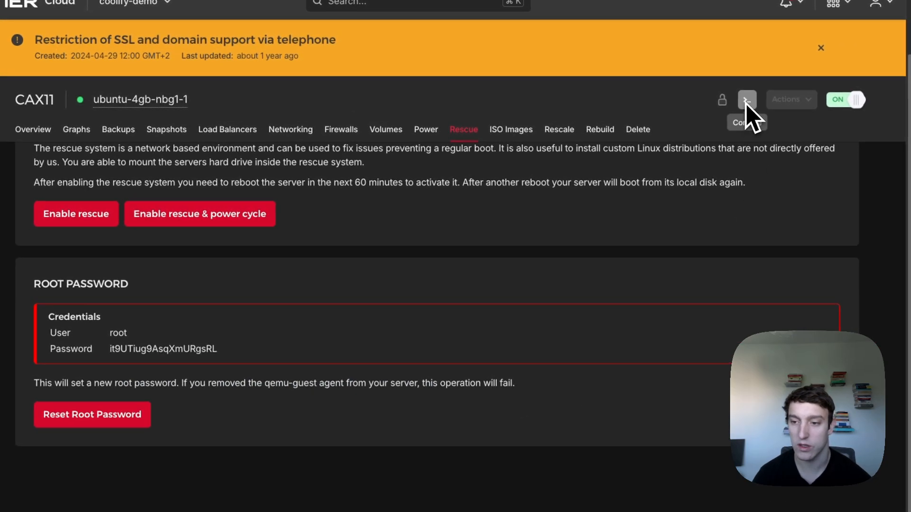
pyautogui.click(746, 104)
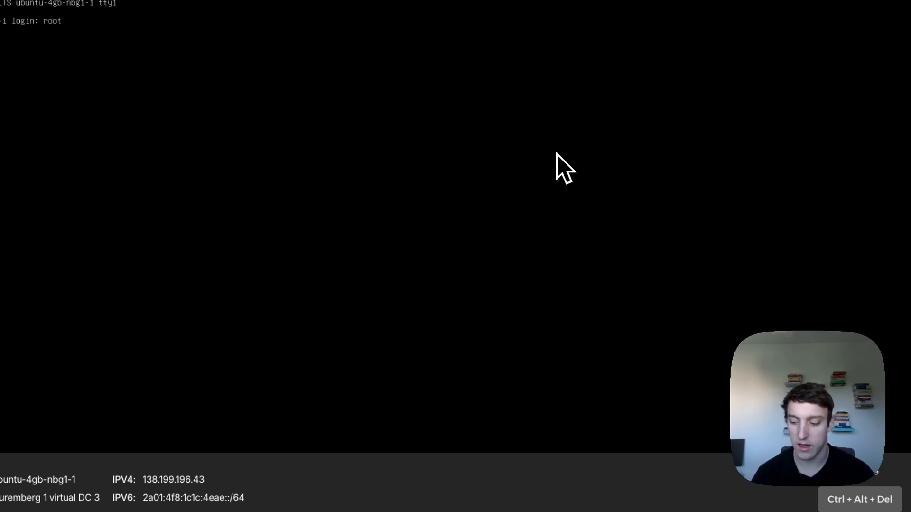
pyautogui.hotkey('ctrl', 'c')
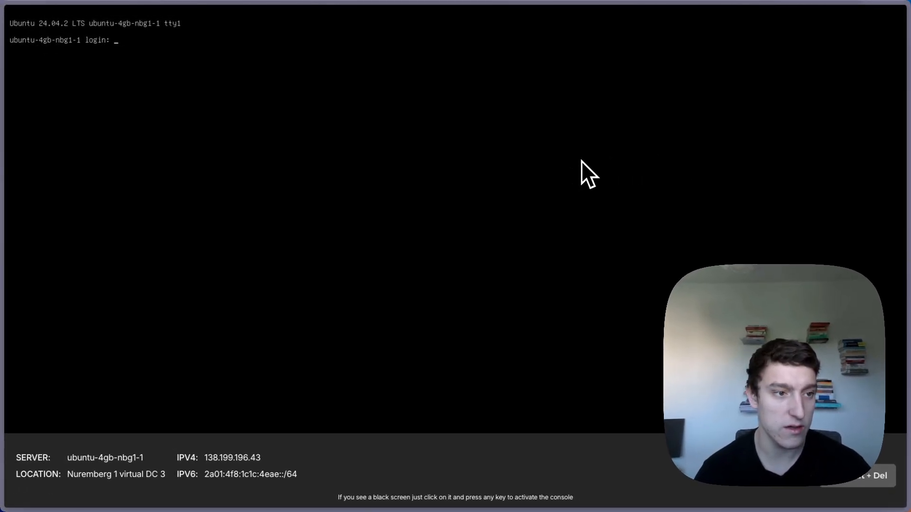
pyautogui.press('super+r')
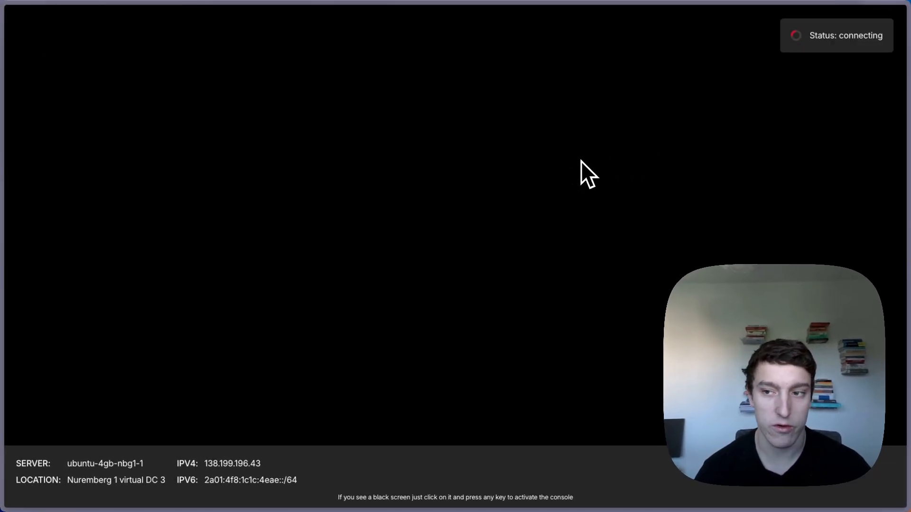
pyautogui.write('root')
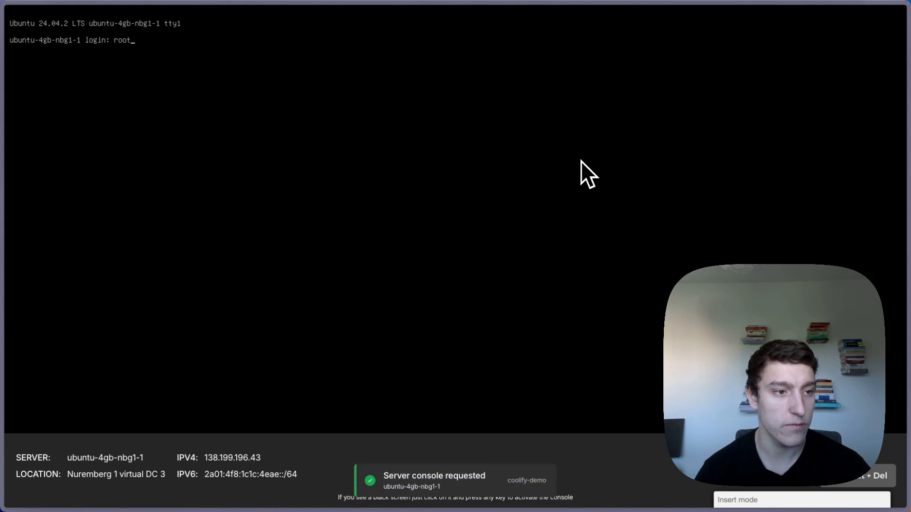
pyautogui.press('Return')
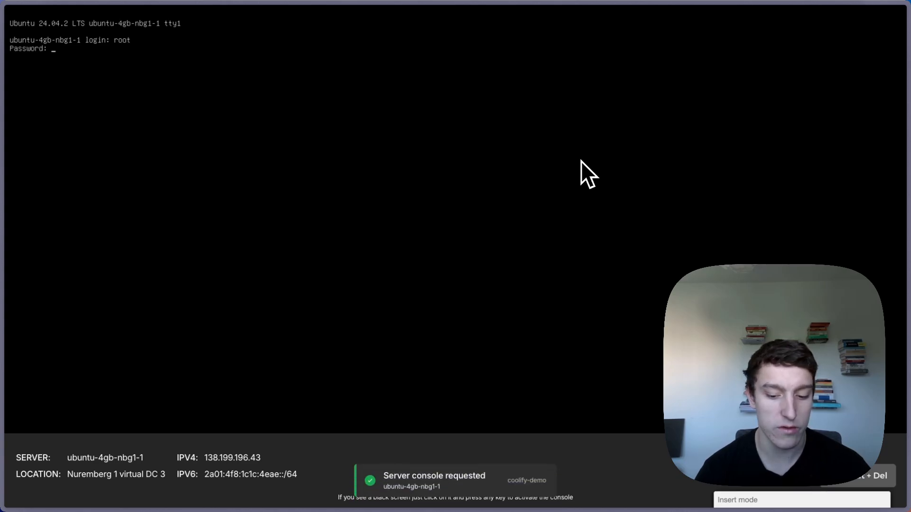
pyautogui.press('Return')
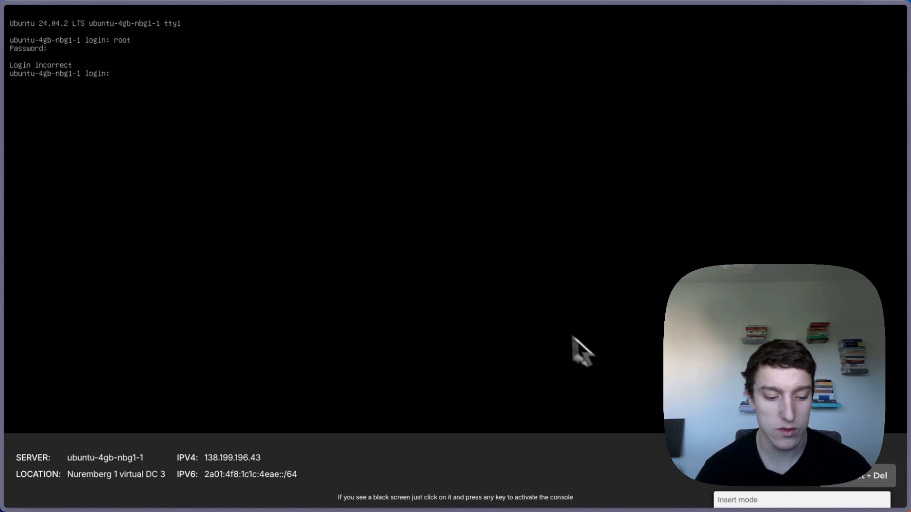
pyautogui.press('super+w')
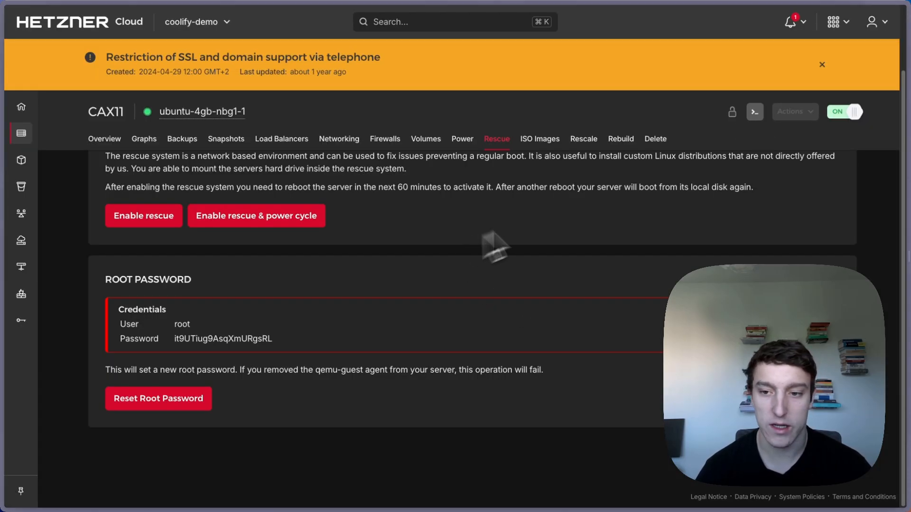
pyautogui.scroll(2, 716, 222)
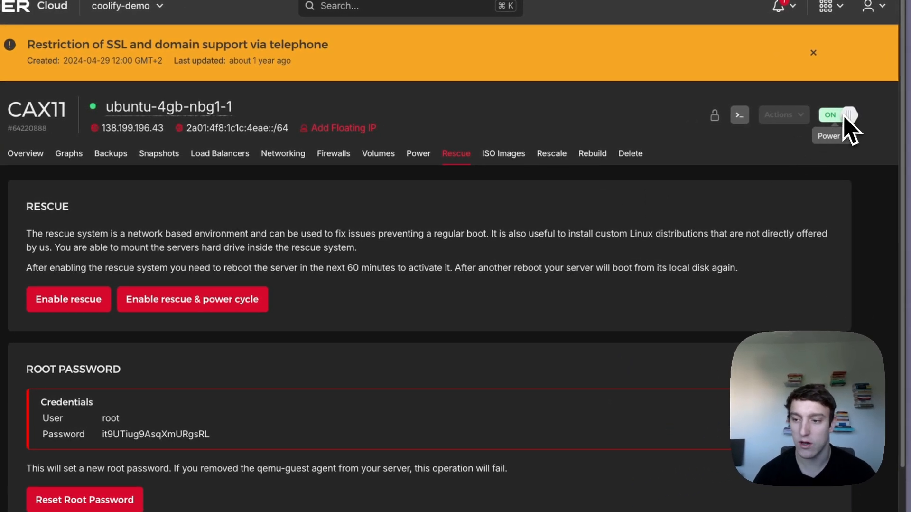
# - Power off ubuntu-4gb-nbg1-1, confirming with OK, then power it back on
pyautogui.click(829, 119)
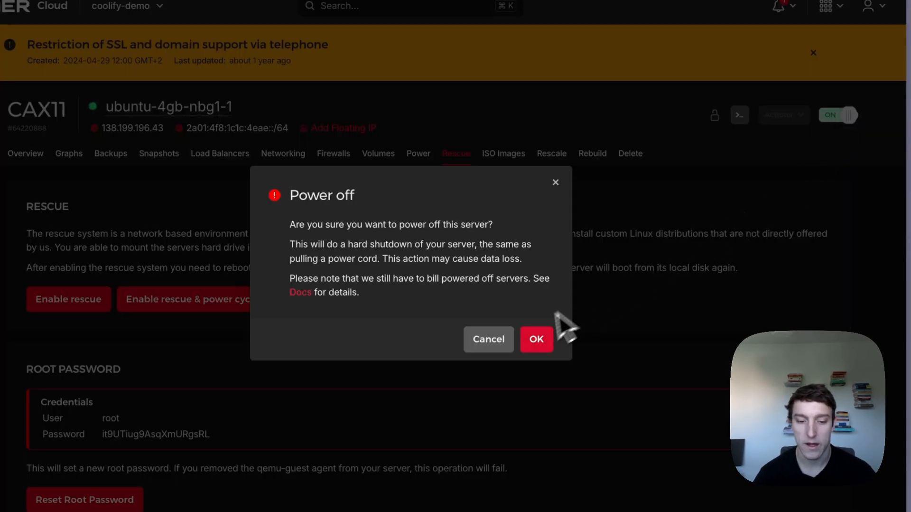
pyautogui.click(536, 338)
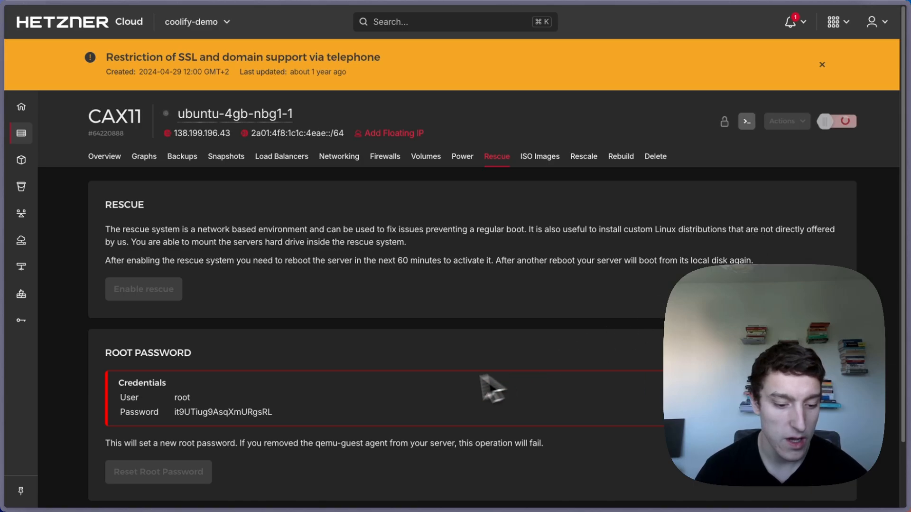
pyautogui.moveTo(278, 408)
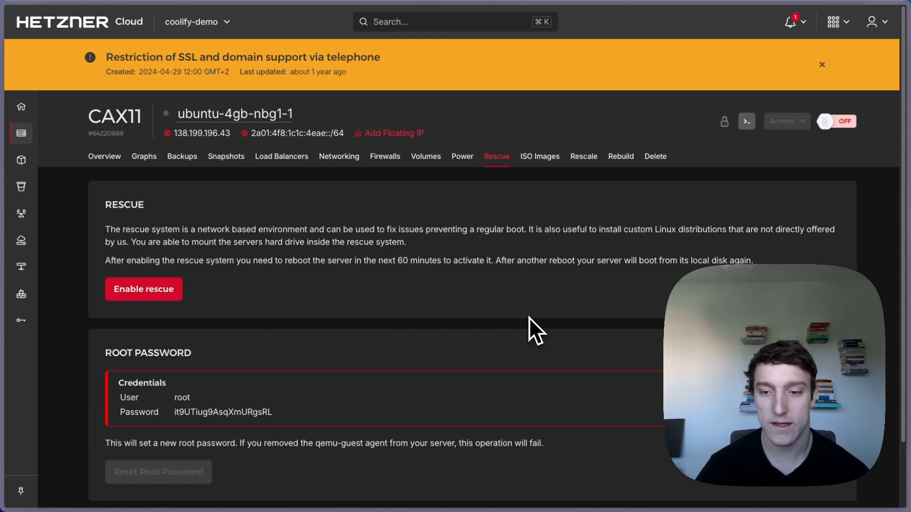
pyautogui.click(831, 125)
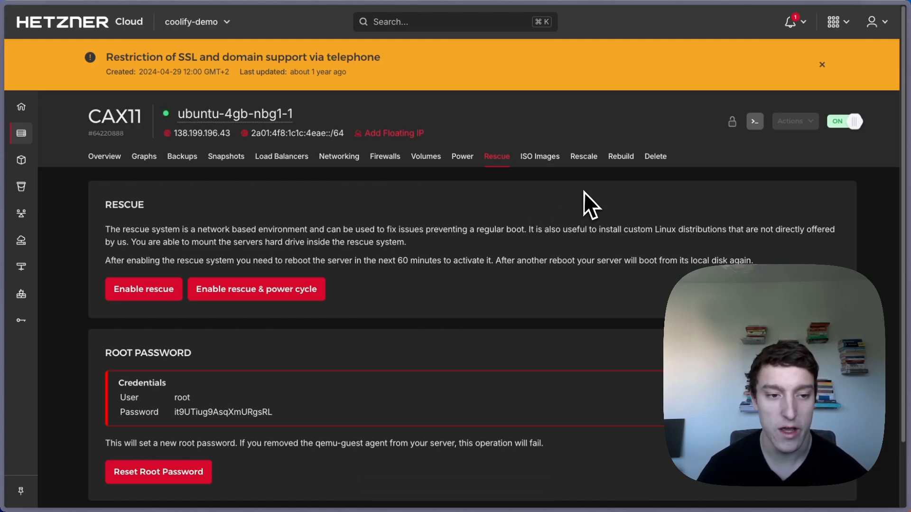
# - Open a fresh web console, erase the stray text at its login prompt, and return to Rescue
pyautogui.click(755, 121)
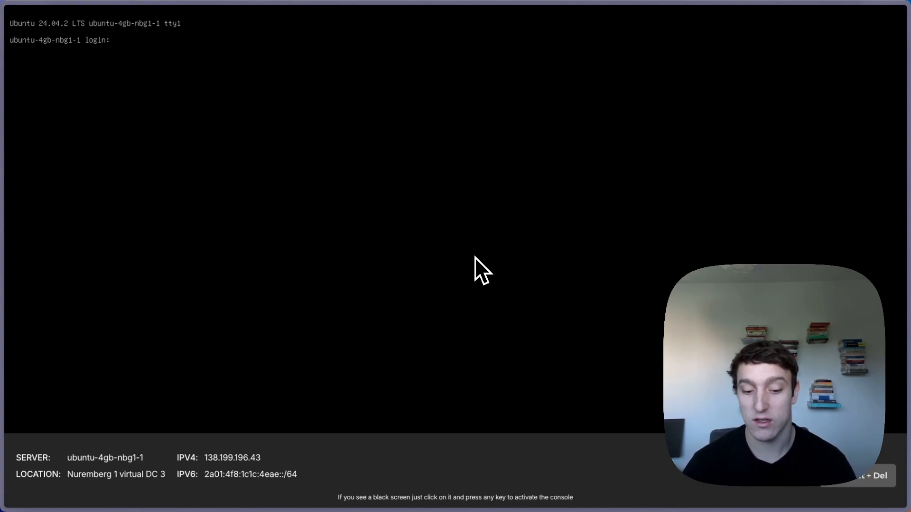
pyautogui.press('i')
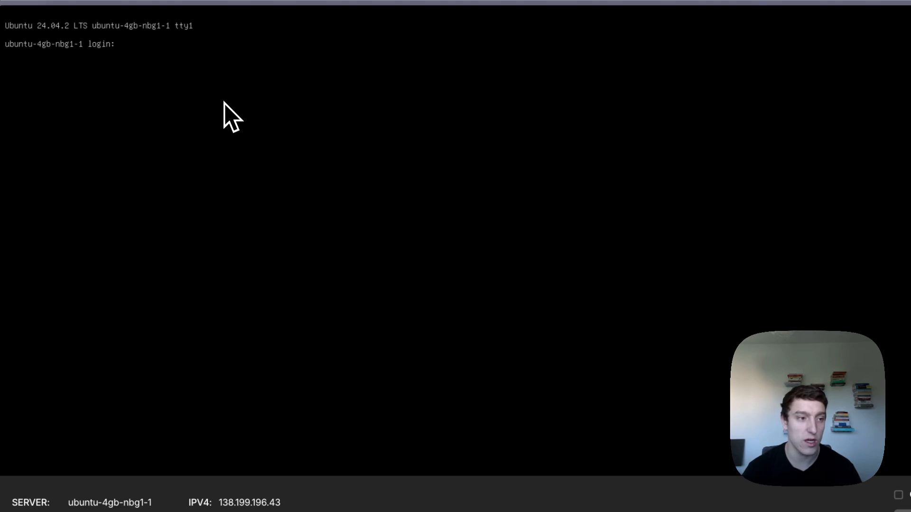
pyautogui.write('as')
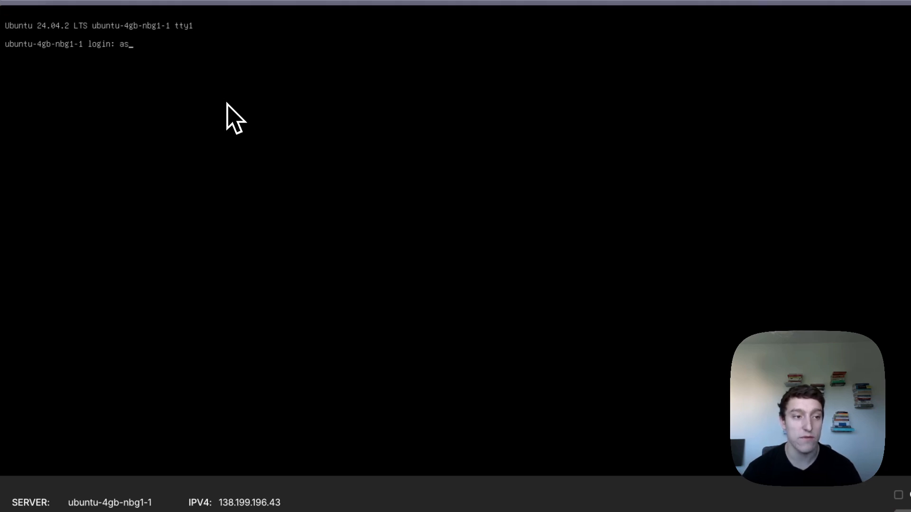
pyautogui.press('BackSpace')
pyautogui.press('BackSpace')
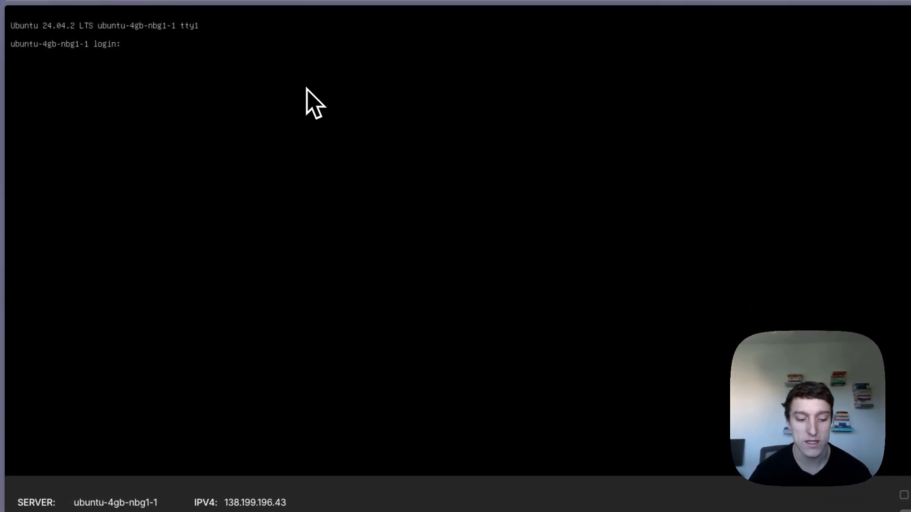
pyautogui.press('super+Tab')
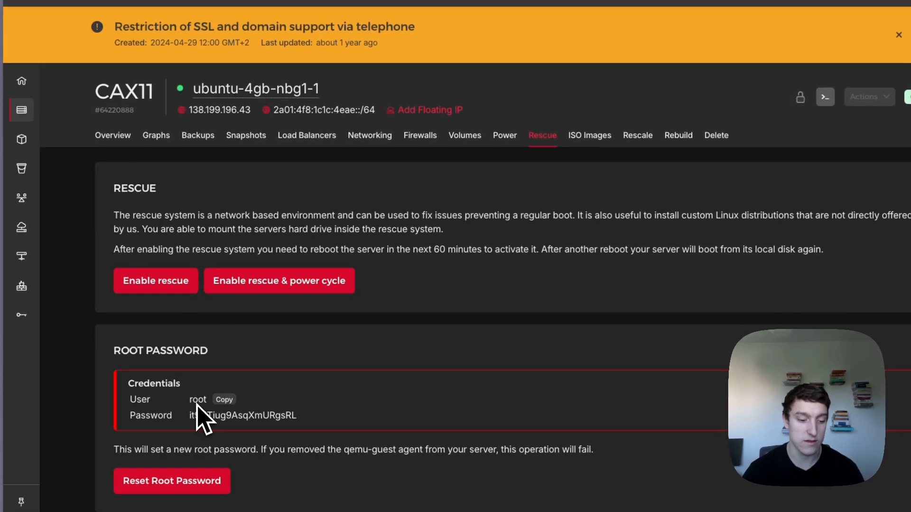
# - Copy the reset root password from the Rescue page and bring the server console back up
pyautogui.press('super+Tab')
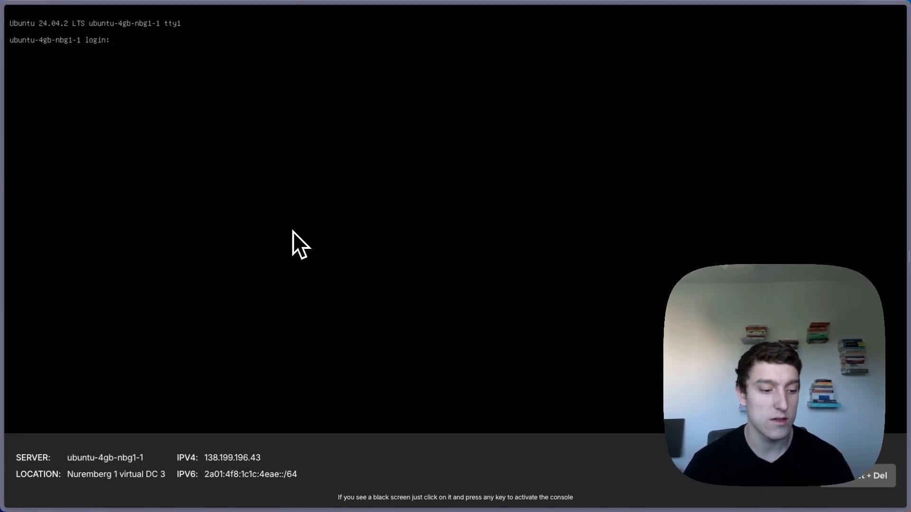
pyautogui.press('super+Tab')
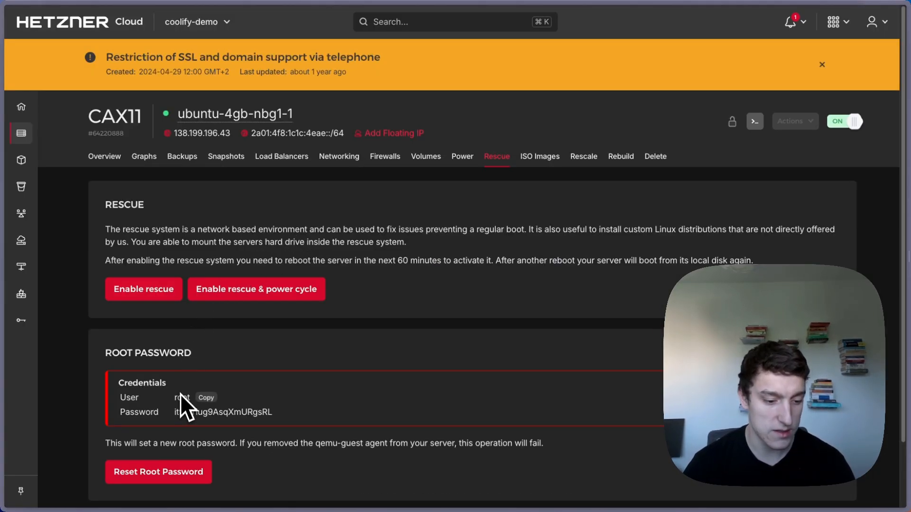
pyautogui.click(185, 410)
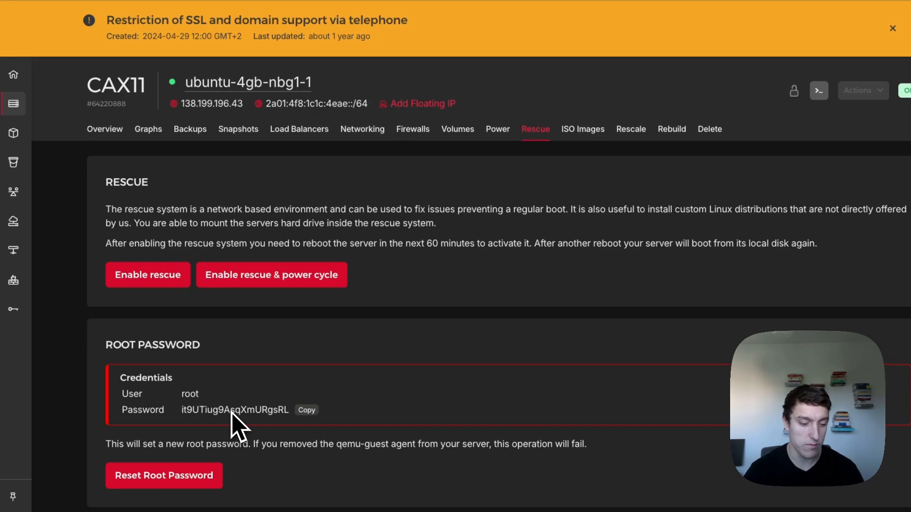
pyautogui.press('super+Tab')
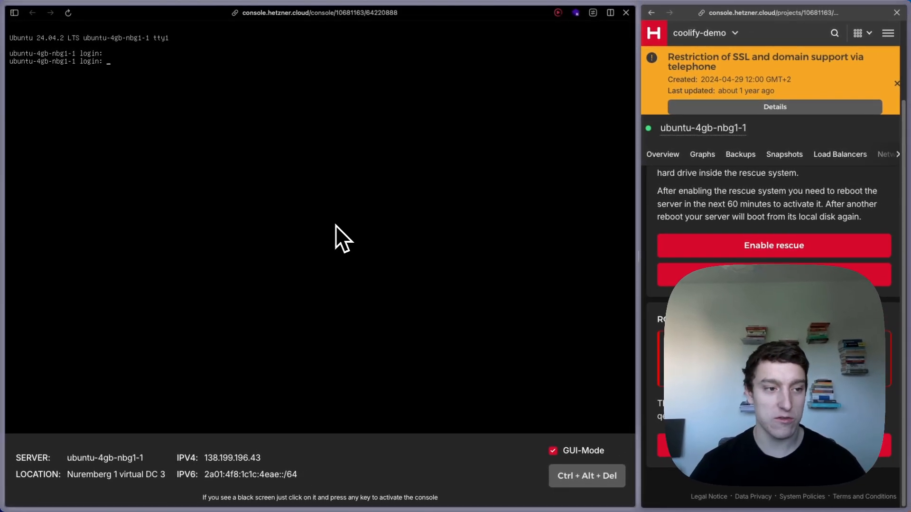
# - Log in as root with the copied password, reaching the Ubuntu 24.04.2 shell prompt
pyautogui.write('root')
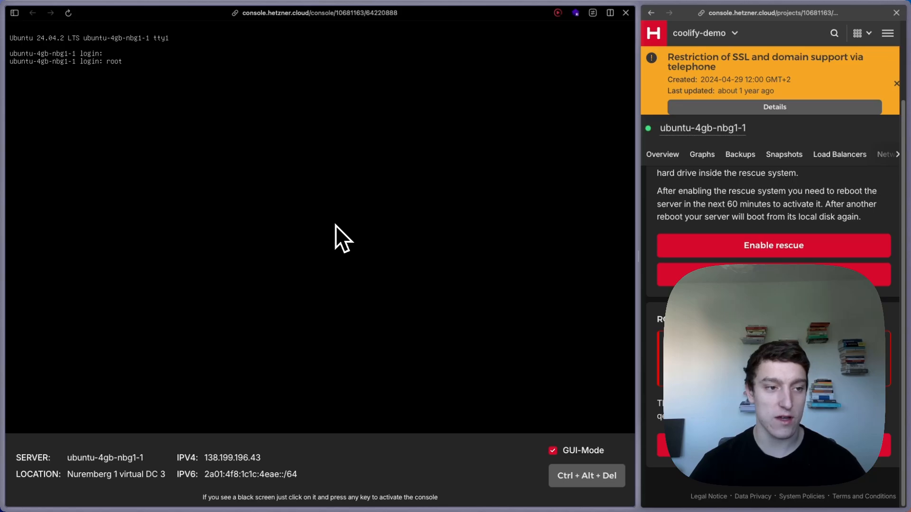
pyautogui.press('Return')
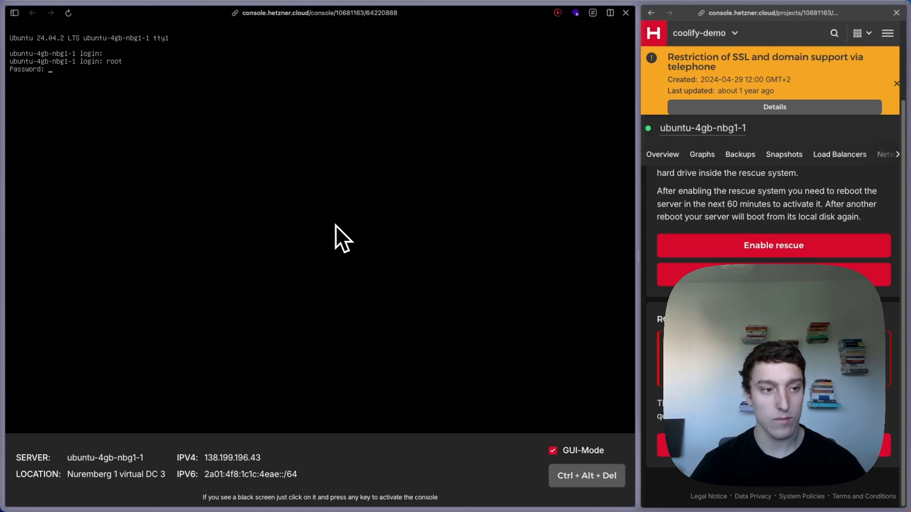
pyautogui.press('Return')
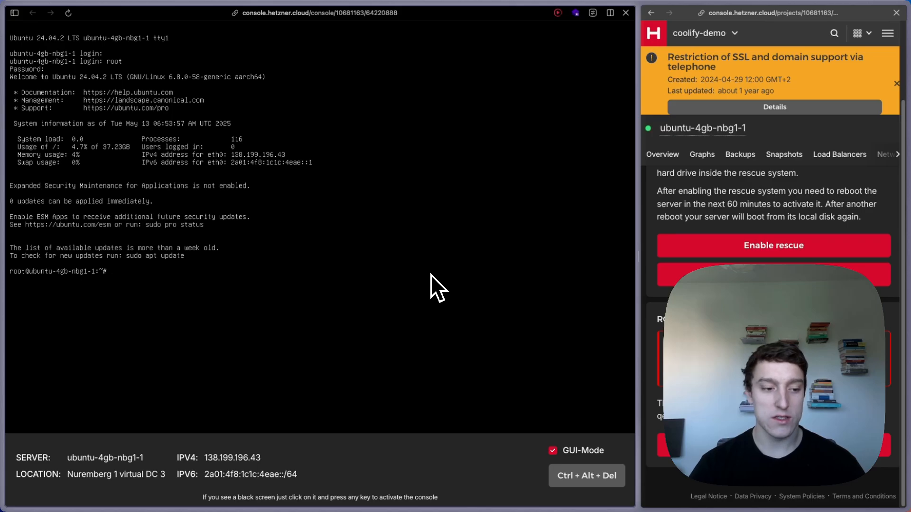
# - Select the curl install command on the Coolify homepage
pyautogui.hotkey('alt', 'Tab')
pyautogui.hotkey('alt', 'Tab')
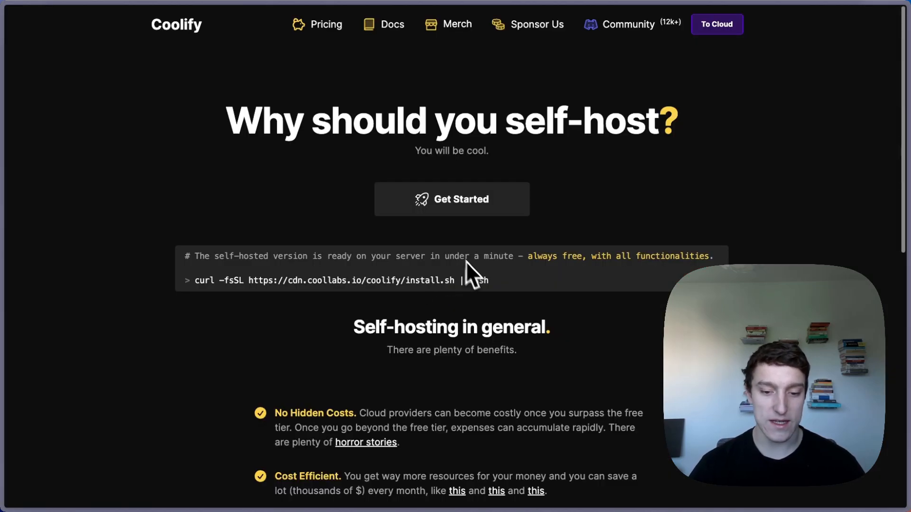
pyautogui.doubleClick(476, 282)
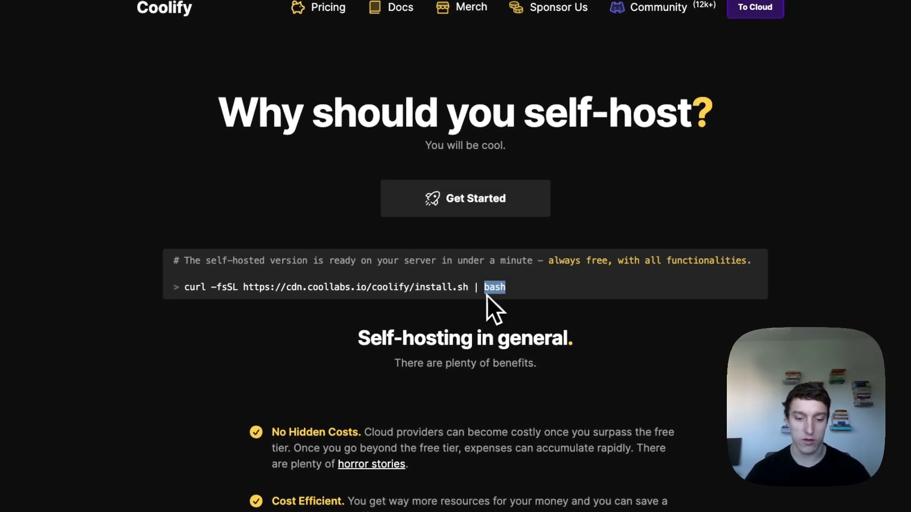
pyautogui.moveTo(487, 296); pyautogui.dragTo(189, 290)
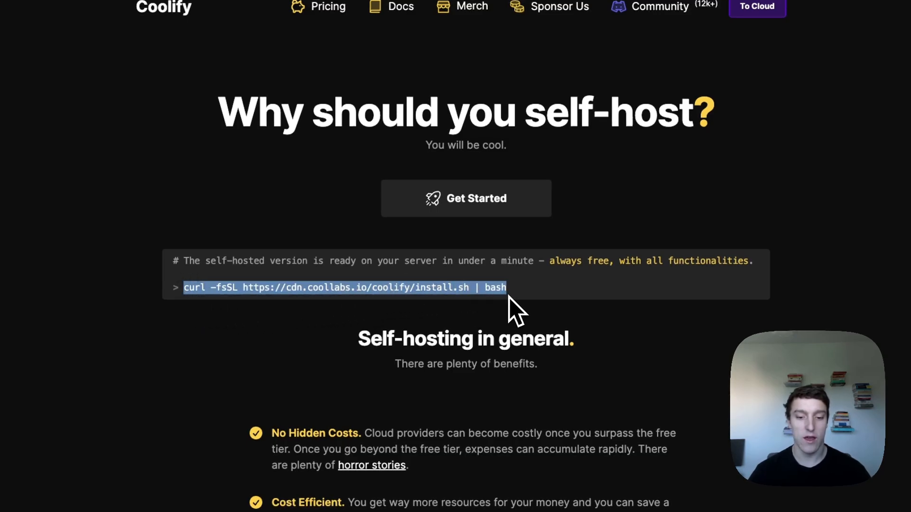
# - Back in the Hetzner window, paste the Coolify self-hosted address into the right pane's address entry
pyautogui.hotkey('ctrl', 'Tab')
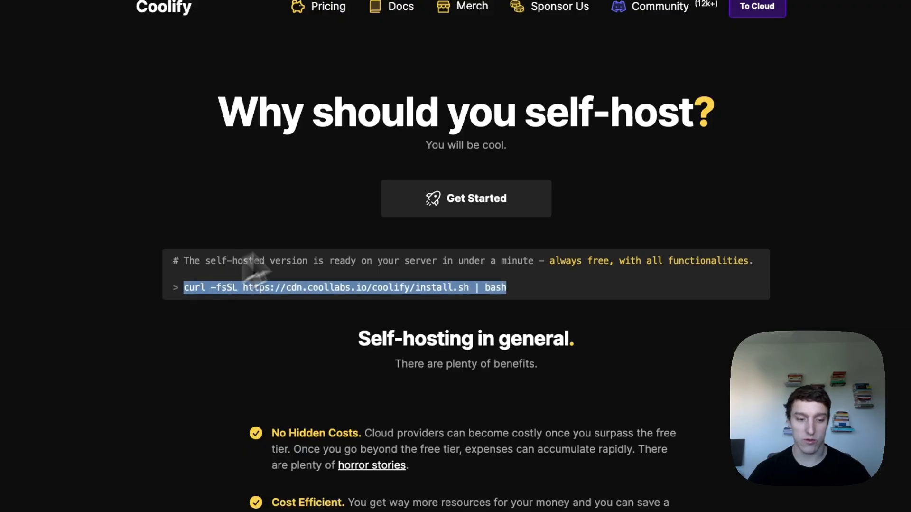
pyautogui.click(342, 201)
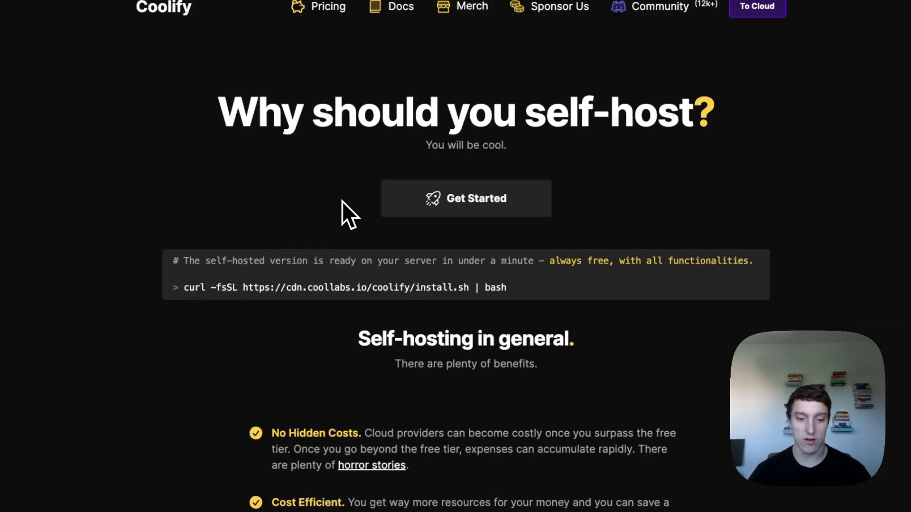
pyautogui.press('super+l')
pyautogui.press('Escape')
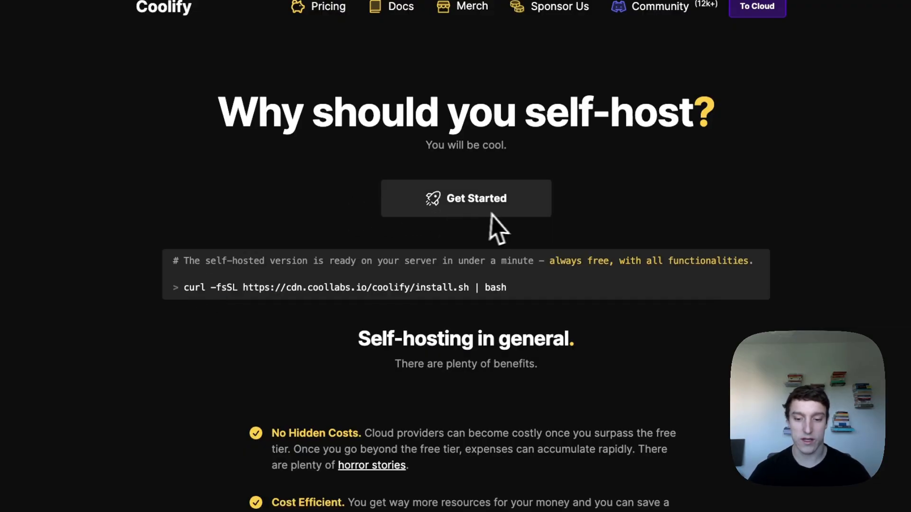
pyautogui.hotkey('alt', 'Tab')
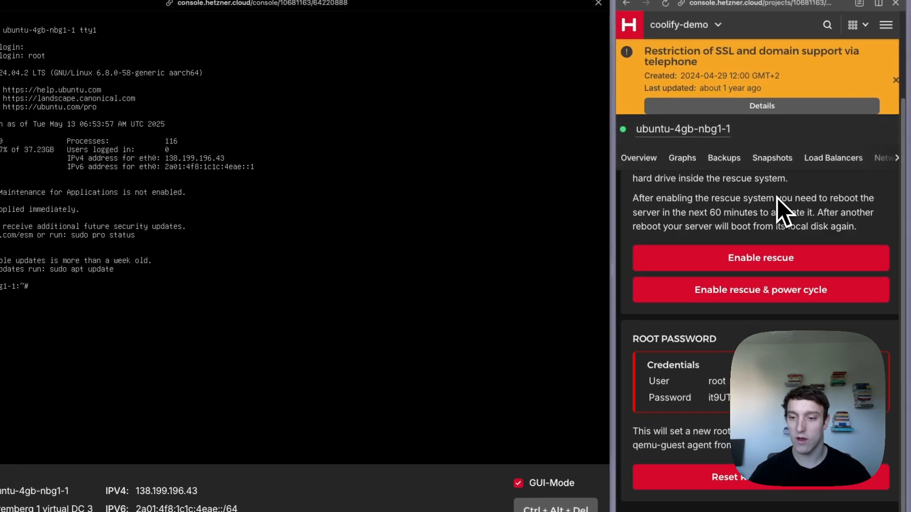
pyautogui.press('super+l')
pyautogui.press('super+v')
# - Load coolify.io/self-hosted beside the console, type the curl install command, then clear the line
pyautogui.press('Return')
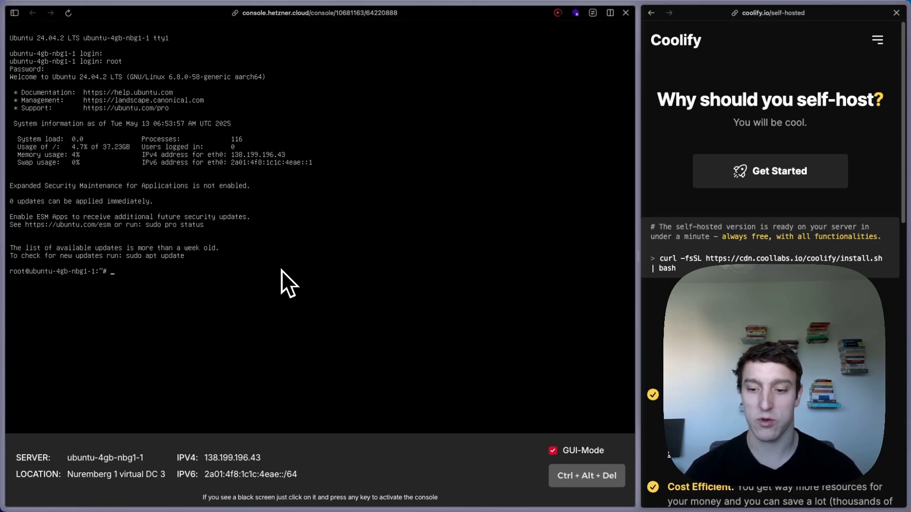
pyautogui.write('curl')
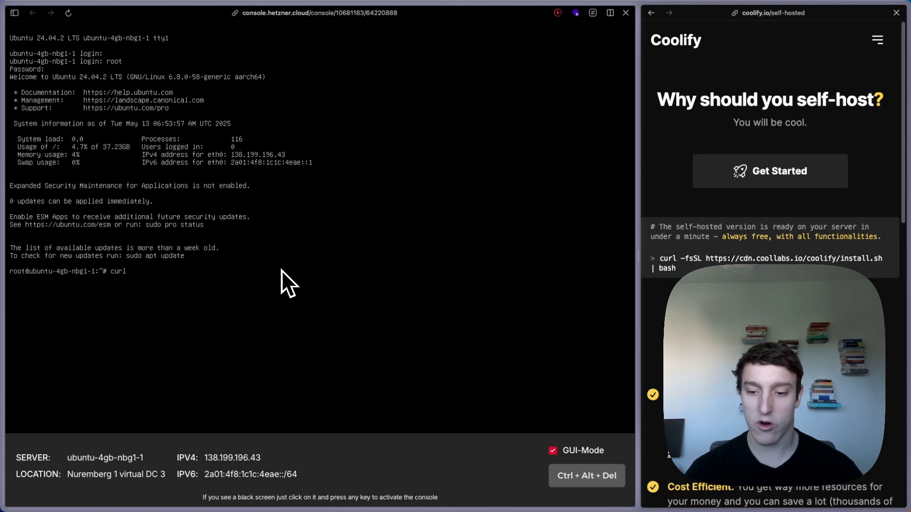
pyautogui.write(' /fs')
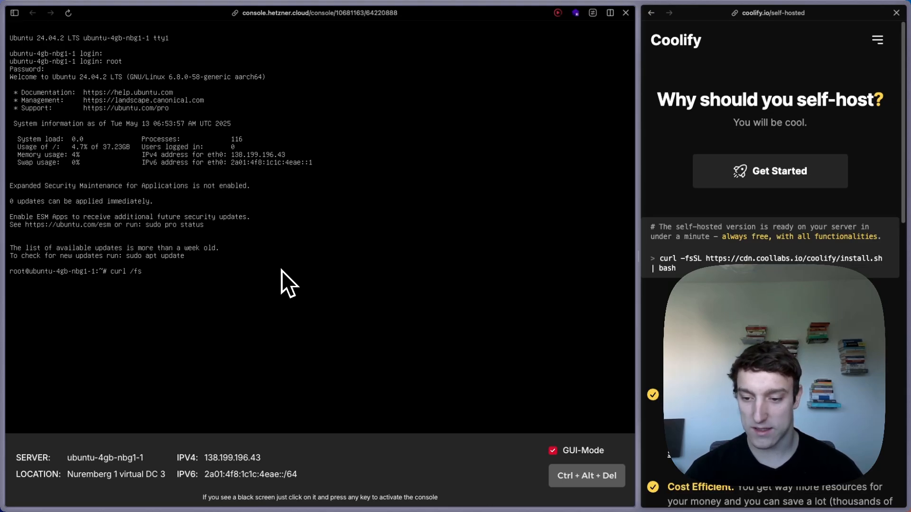
pyautogui.write('SL htt')
pyautogui.press('BackSpace')
pyautogui.press('BackSpace')
pyautogui.press('BackSpace')
pyautogui.press('BackSpace')
pyautogui.press('BackSpace')
pyautogui.press('BackSpace')
pyautogui.press('BackSpace')
pyautogui.press('BackSpace')
pyautogui.press('BackSpace')
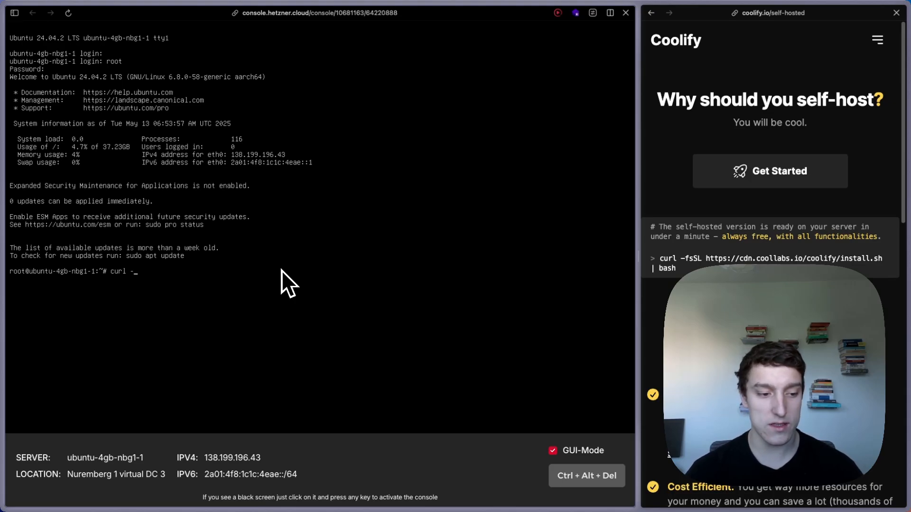
pyautogui.write('-fs')
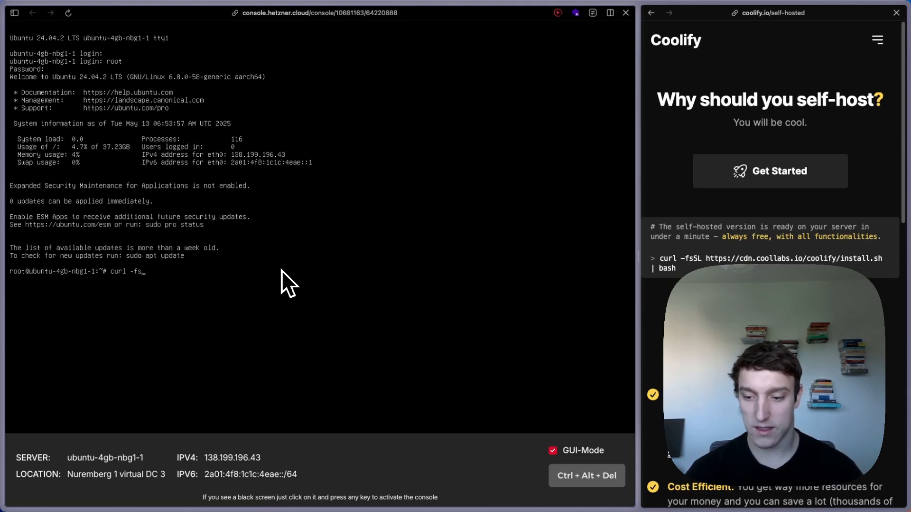
pyautogui.write('SL')
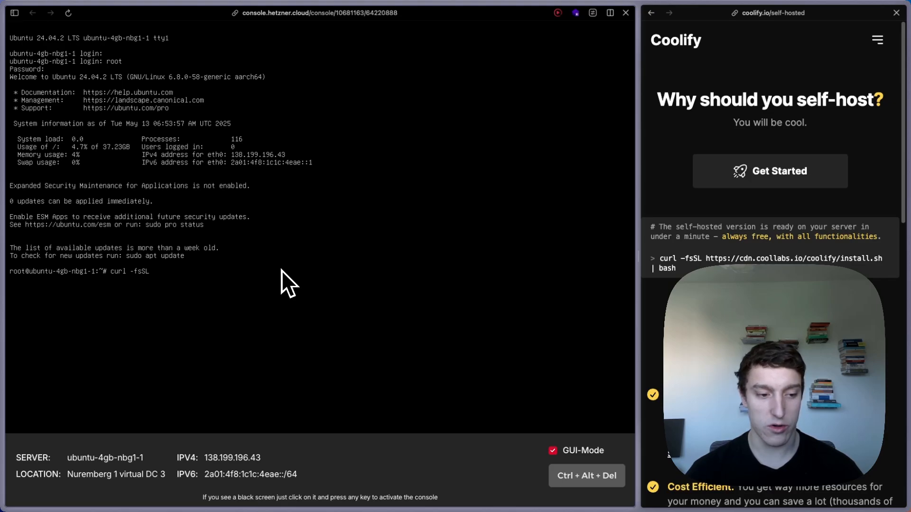
pyautogui.write(' https>')
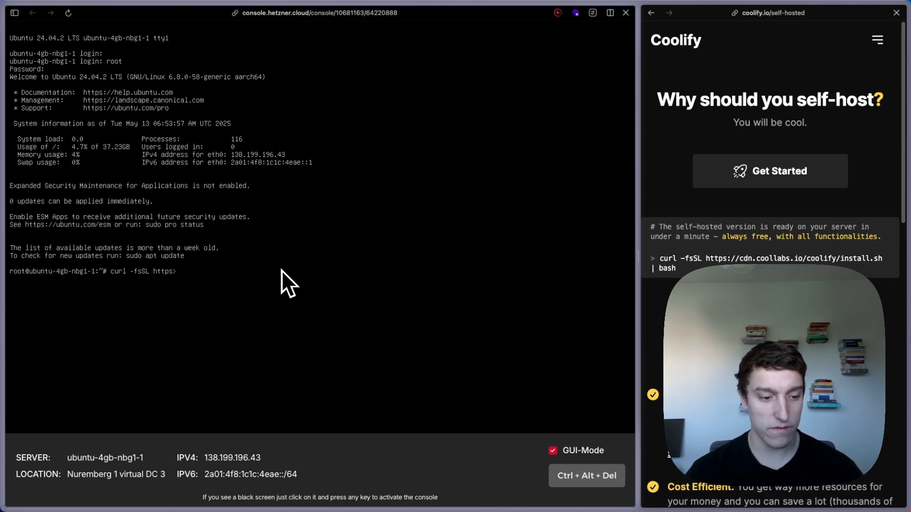
pyautogui.press('BackSpace')
pyautogui.write('?')
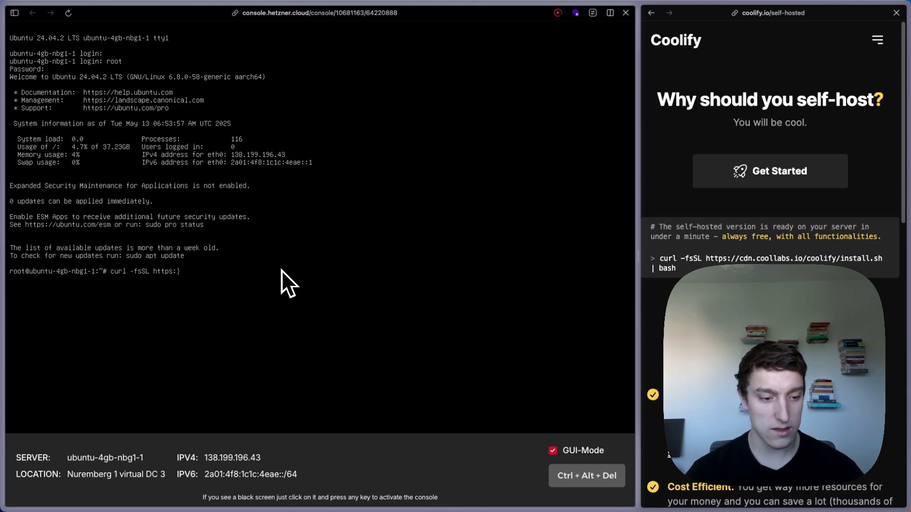
pyautogui.write('//cdn.')
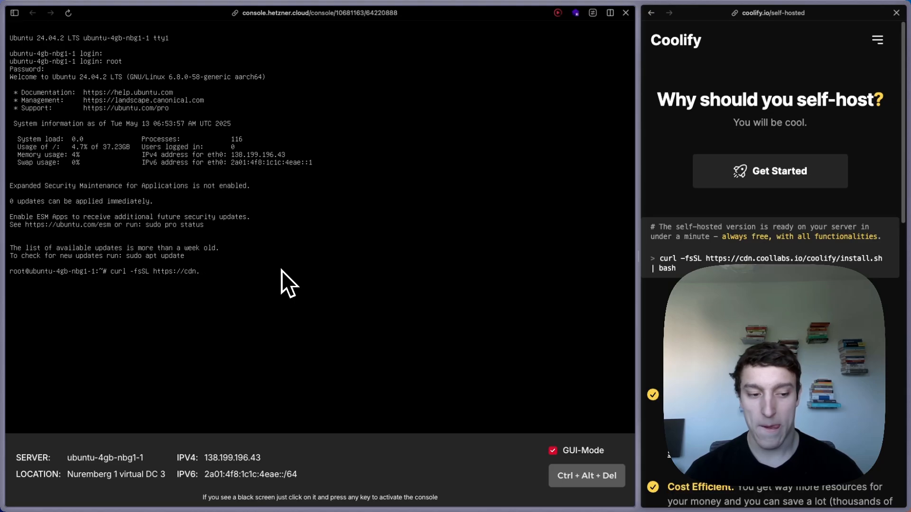
pyautogui.write('co')
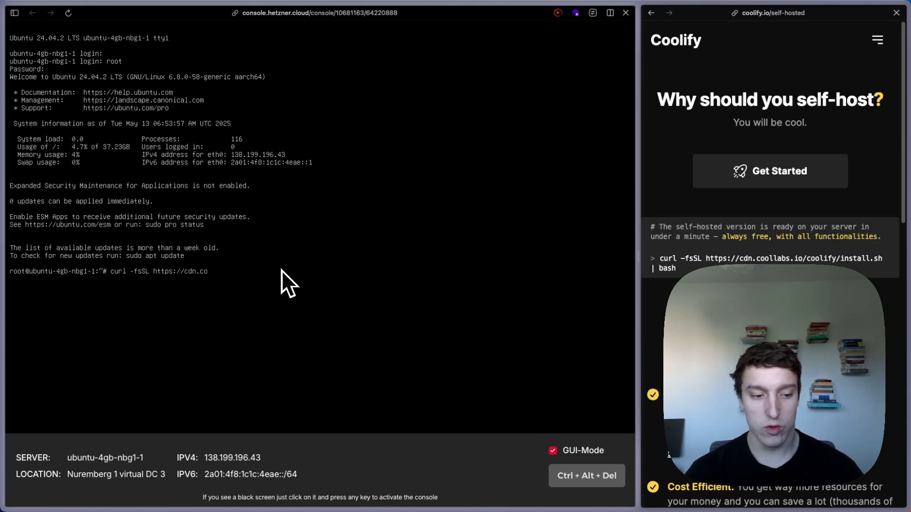
pyautogui.write('ollabs.io')
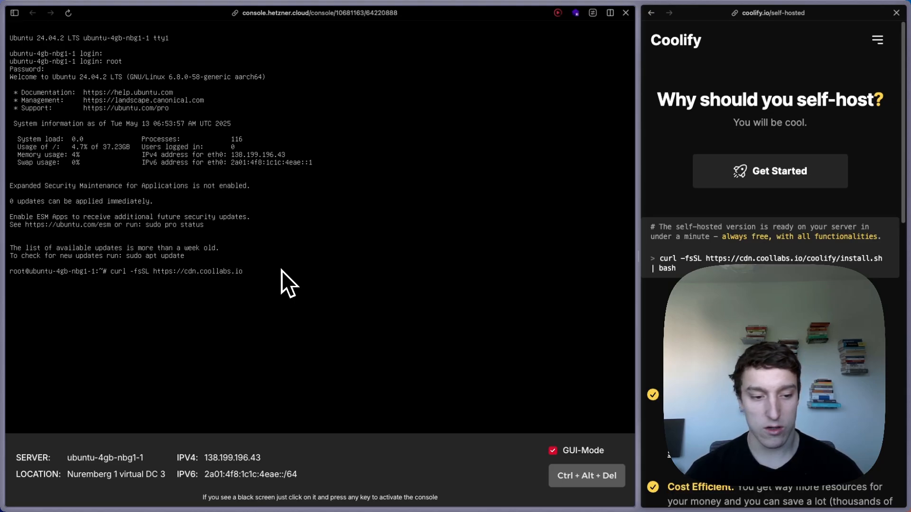
pyautogui.write('/coolifz')
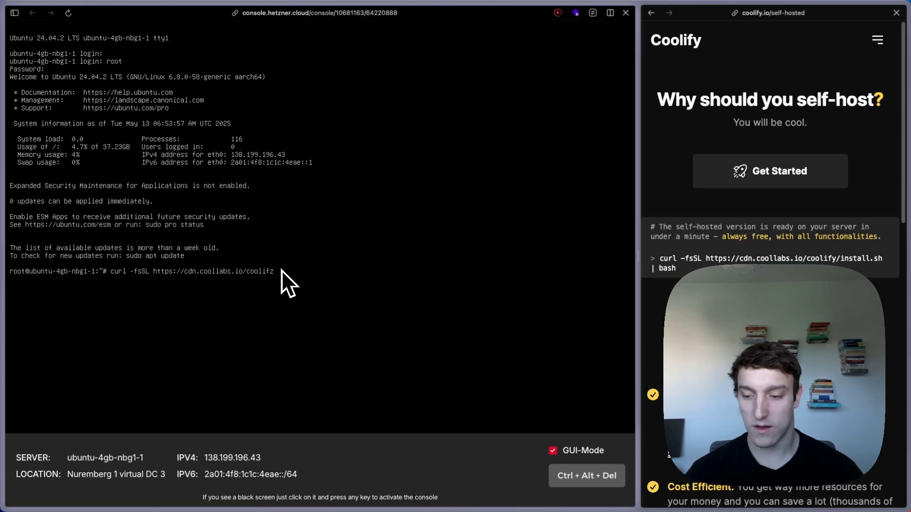
pyautogui.press('BackSpace')
pyautogui.press('BackSpace')
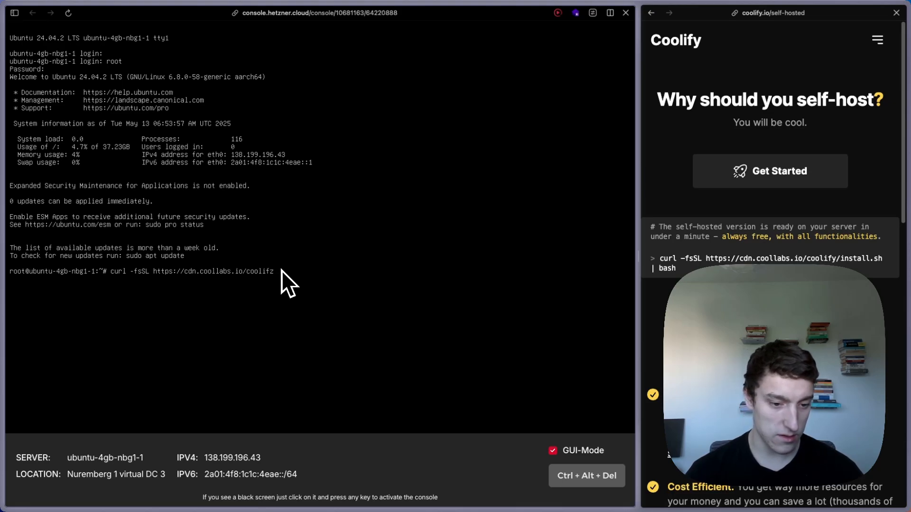
pyautogui.write('/insta')
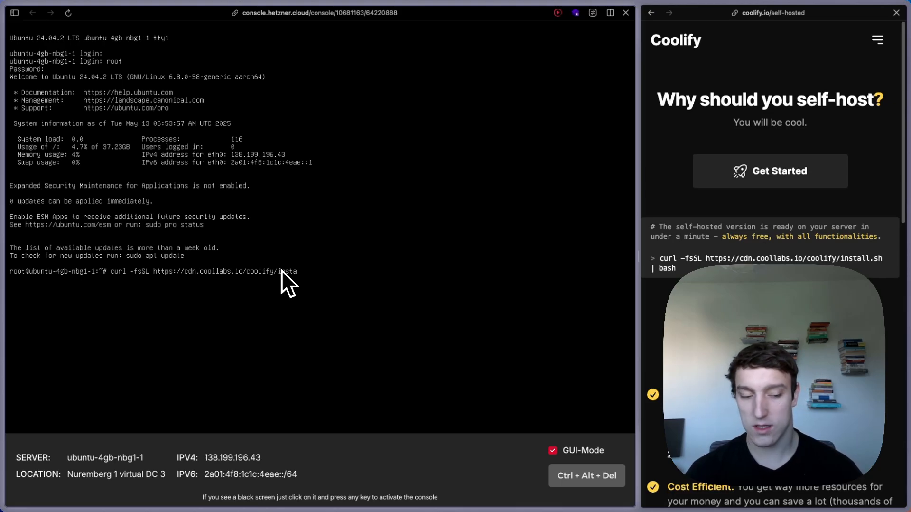
pyautogui.write('ll.sh')
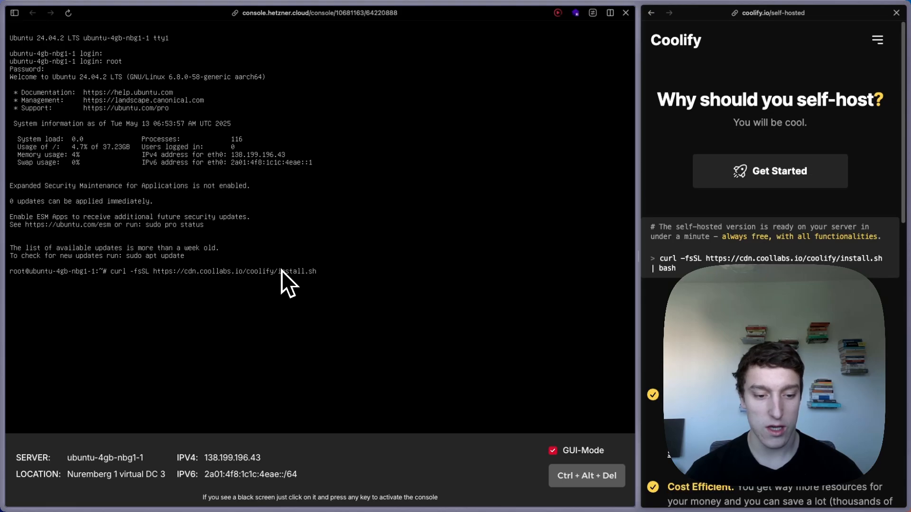
pyautogui.hotkey('alt', '7')
pyautogui.hotkey('alt', '7')
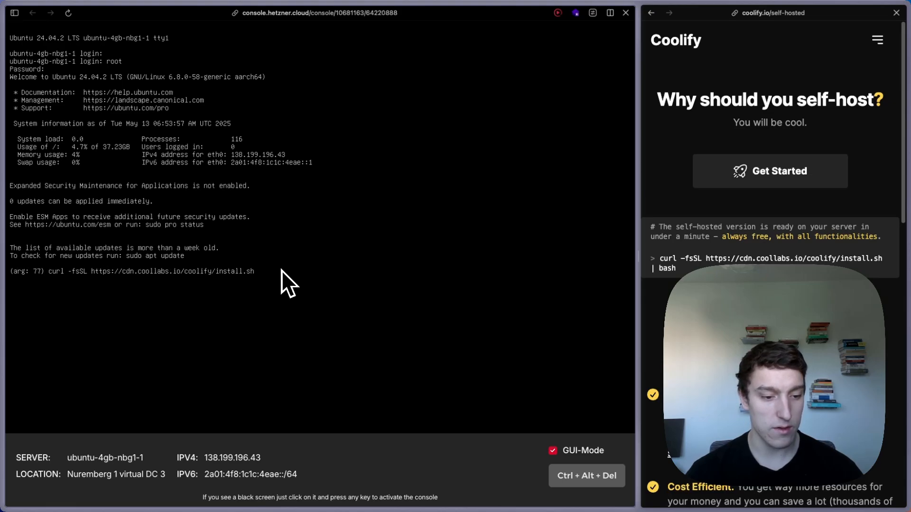
pyautogui.press('BackSpace')
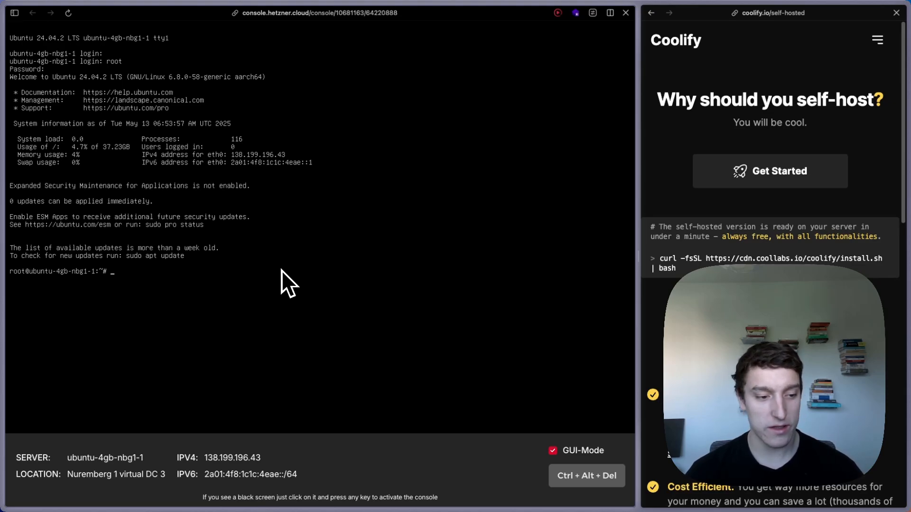
pyautogui.hotkey('alt', '7')
# - Delete the stray slash and garbled characters so only an empty root prompt remains
pyautogui.press('BackSpace')
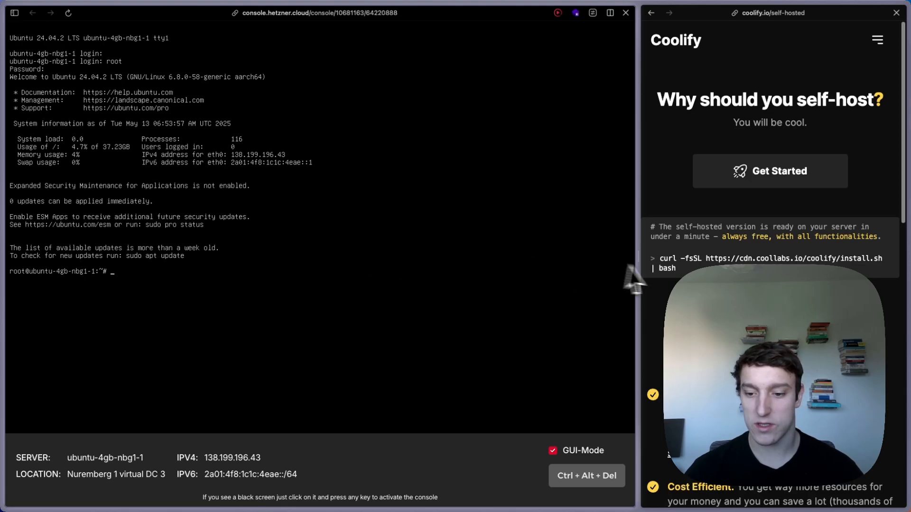
pyautogui.doubleClick(653, 271)
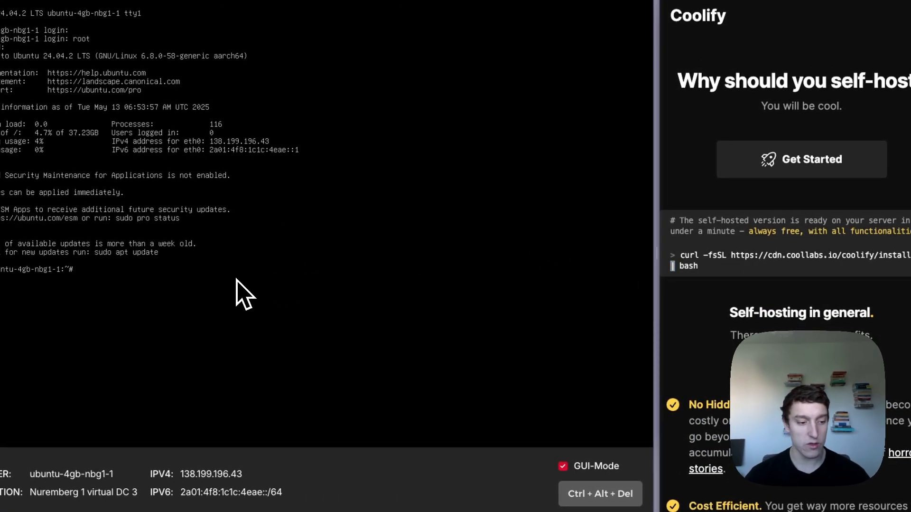
pyautogui.write('/')
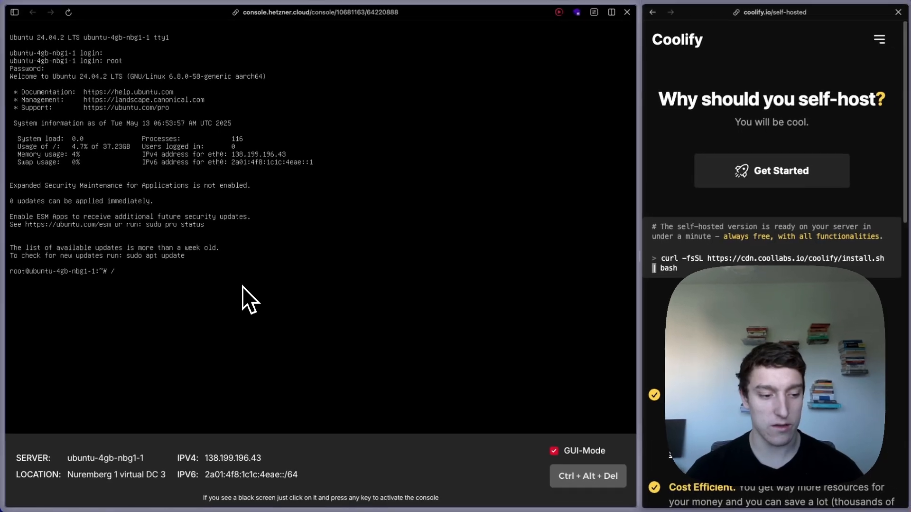
pyautogui.press('BackSpace')
pyautogui.write('}}**``')
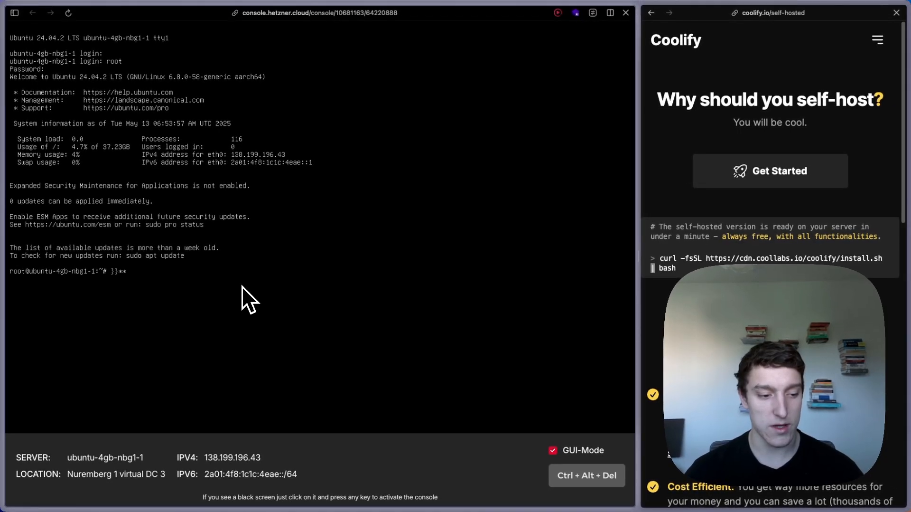
pyautogui.hotkey('alt', '7')
pyautogui.hotkey('alt', '7')
pyautogui.hotkey('alt', '7')
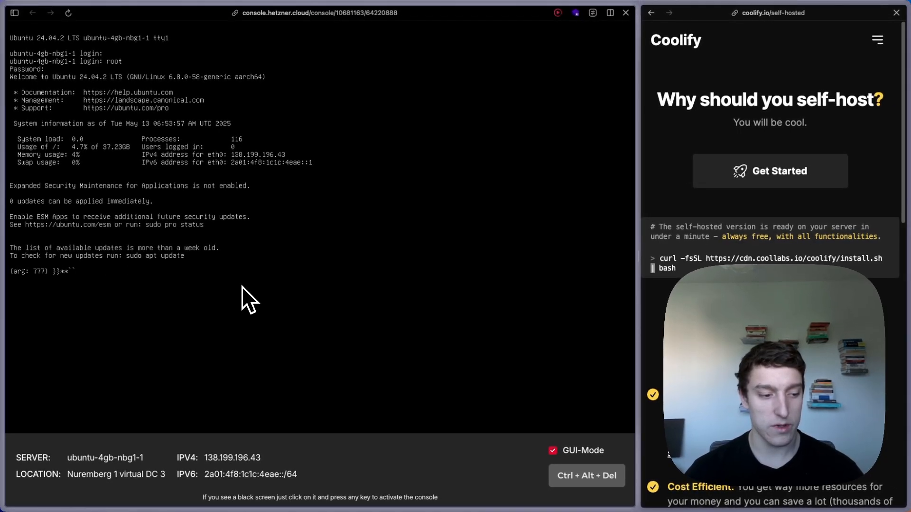
pyautogui.press('BackSpace')
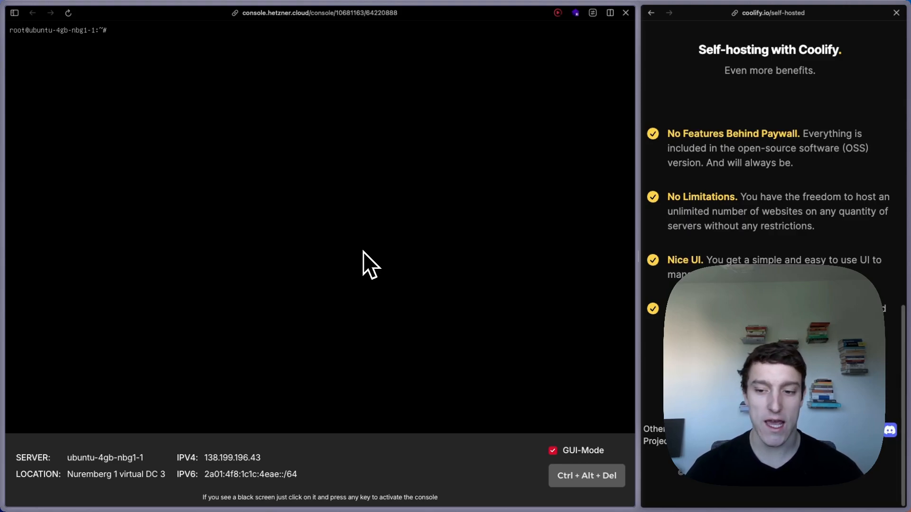
# - Run sudo loadkeys ch to switch the console to the Swiss keyboard layout
pyautogui.write('sudo l')
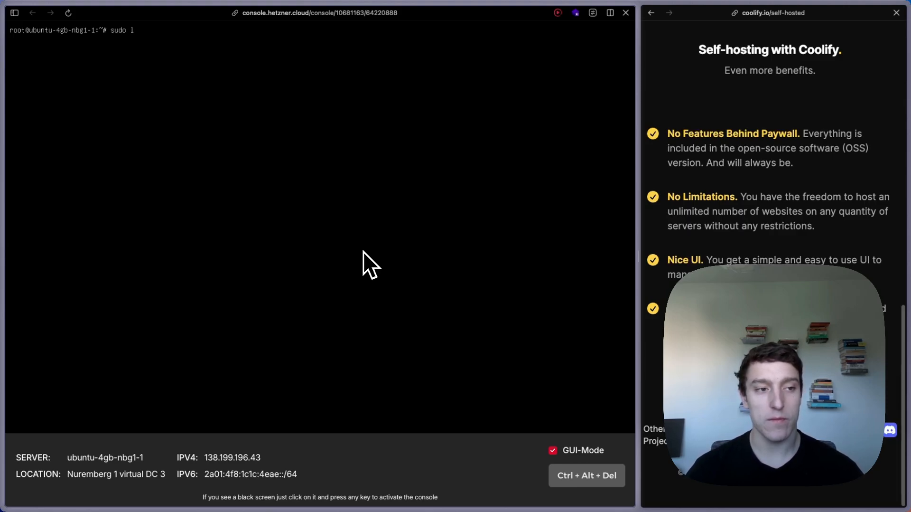
pyautogui.write('oadkeys ch')
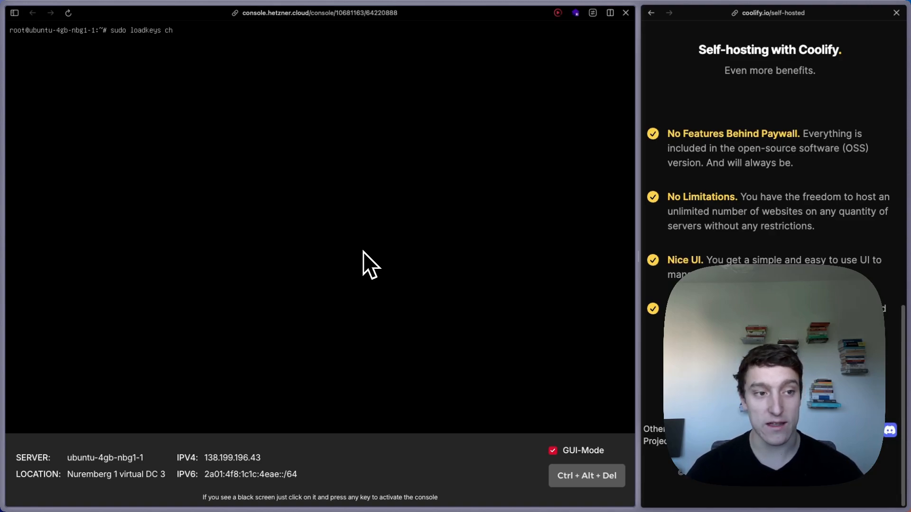
pyautogui.press('Return')
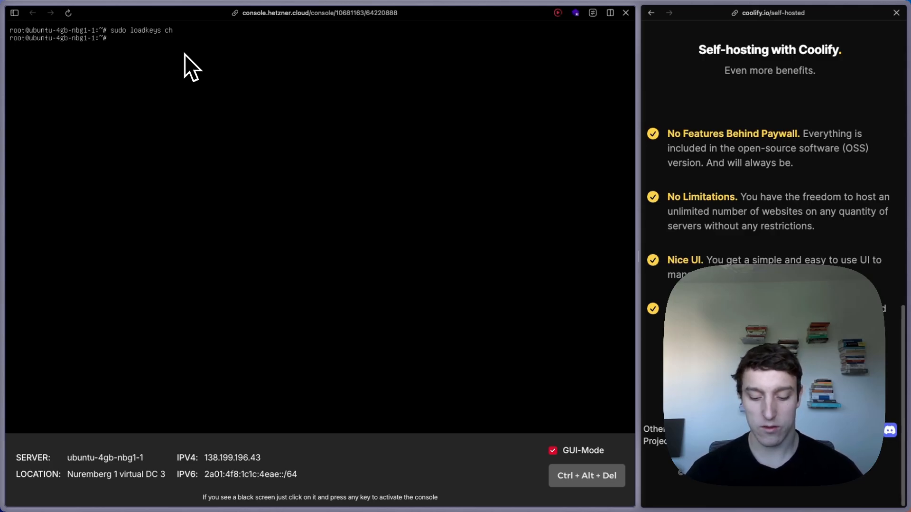
pyautogui.scroll(10, 754, 244)
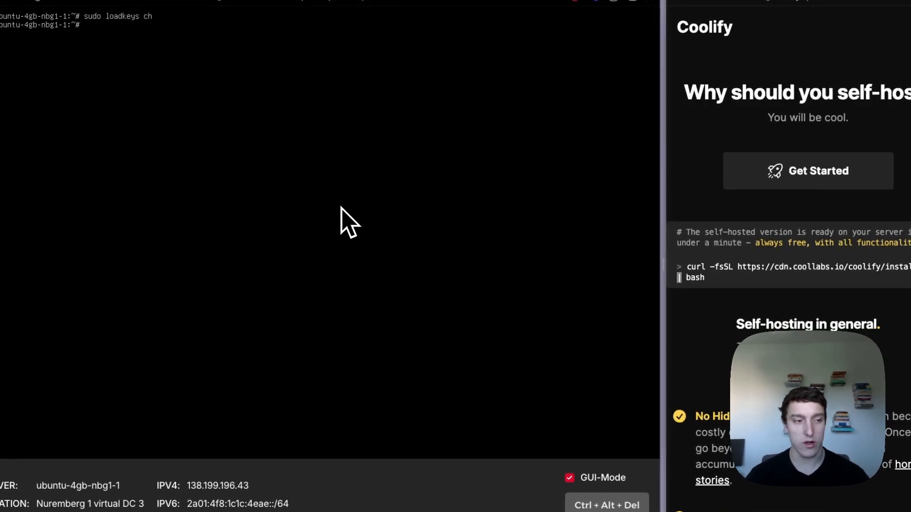
pyautogui.write('curl -')
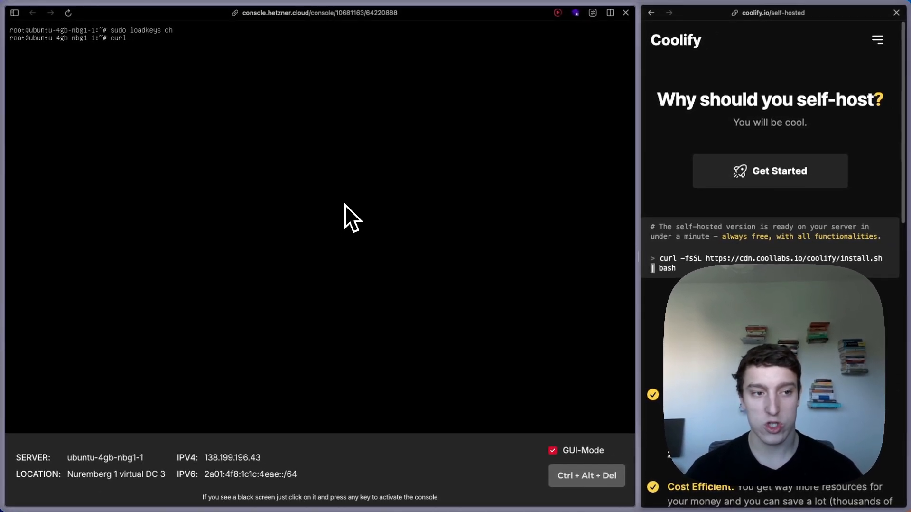
pyautogui.write('fsSL')
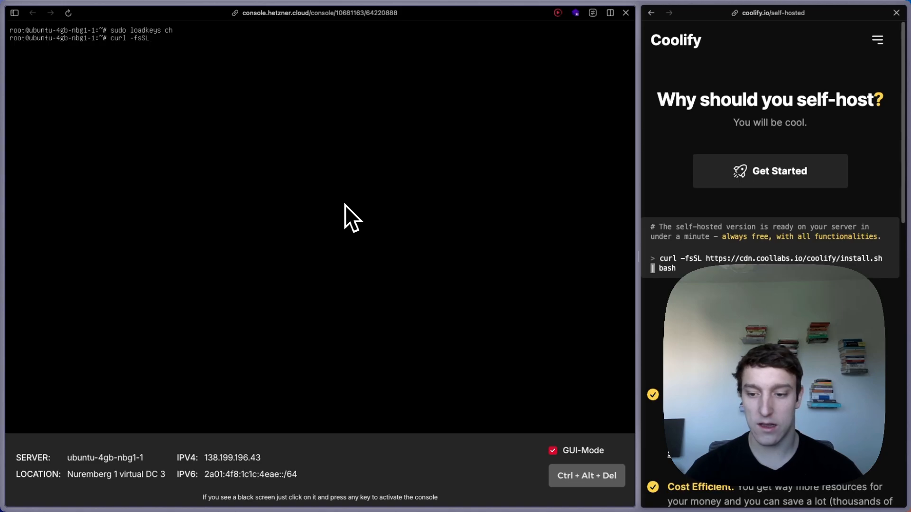
pyautogui.write(' https://')
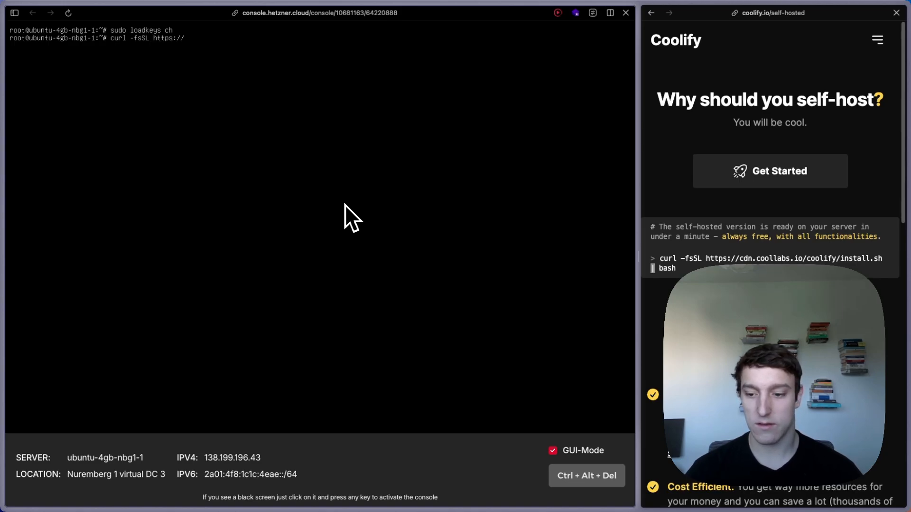
pyautogui.write('cdn.coo')
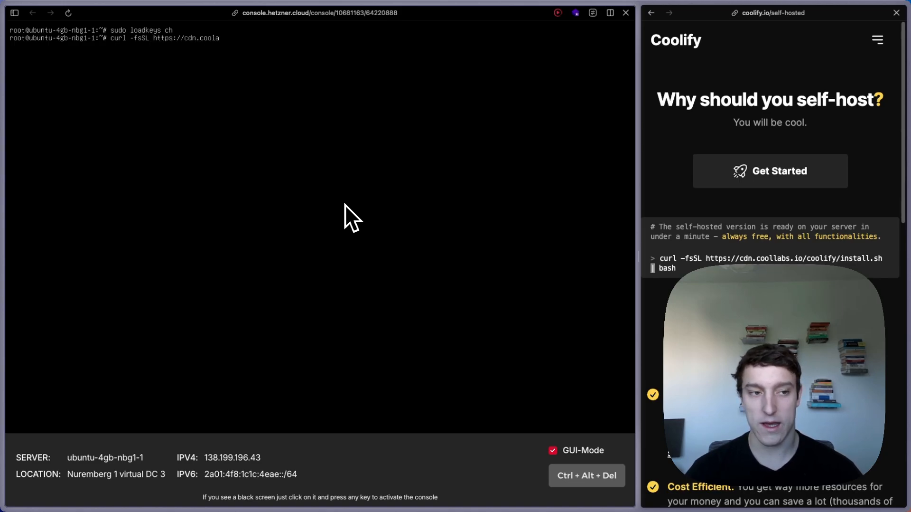
pyautogui.write('llabs')
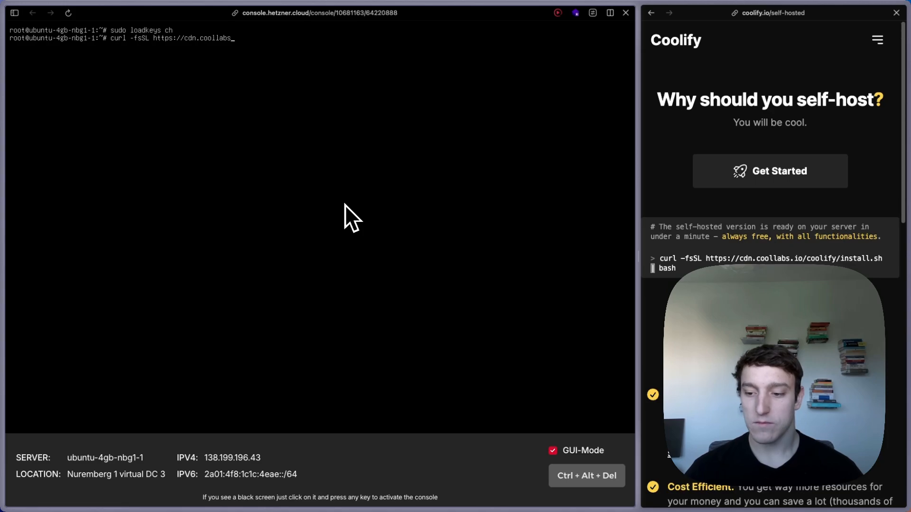
pyautogui.write('.io/coolify')
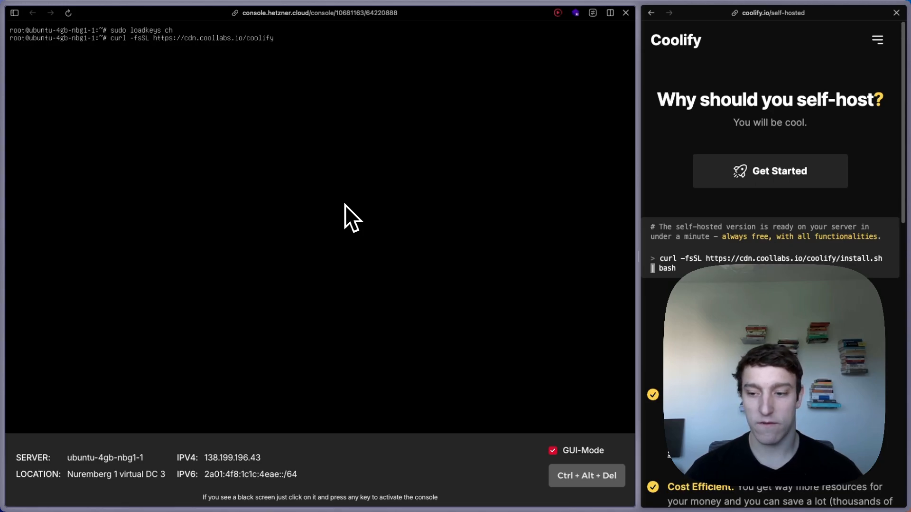
pyautogui.write('/install.sh')
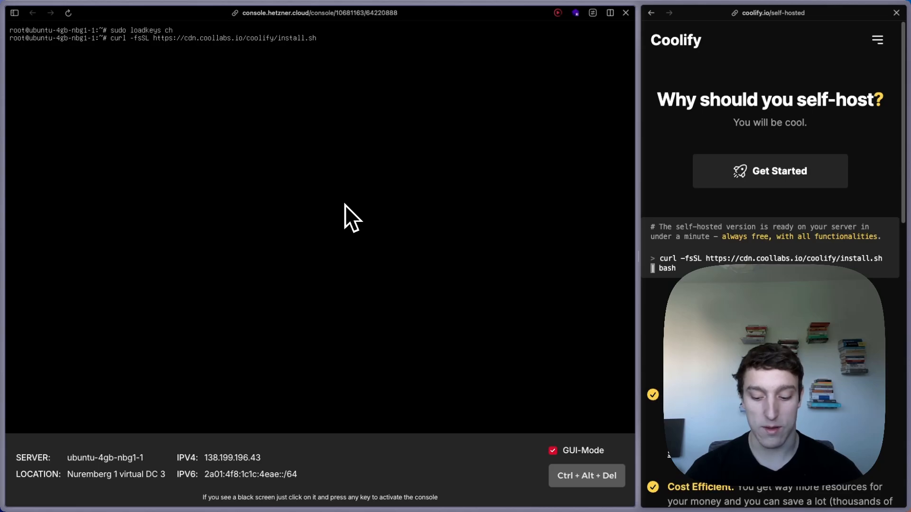
pyautogui.write(' | ')
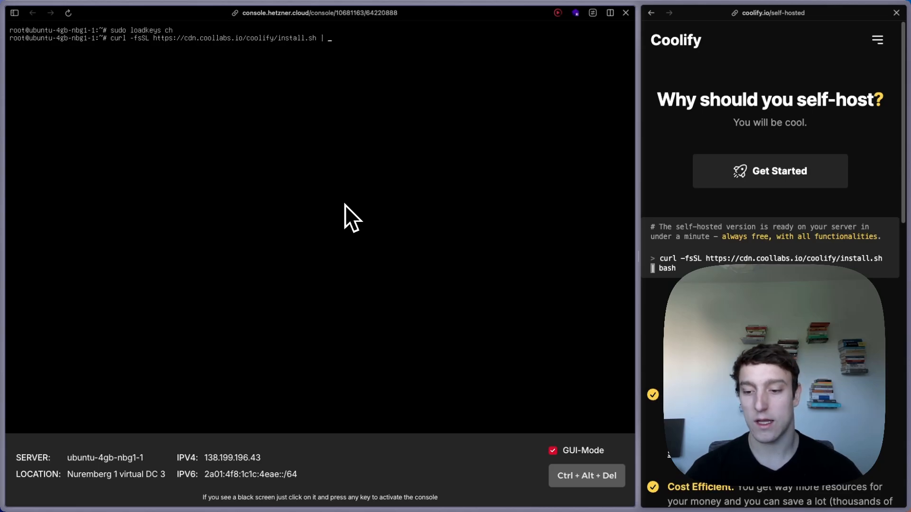
pyautogui.write('bash')
pyautogui.press('Return')
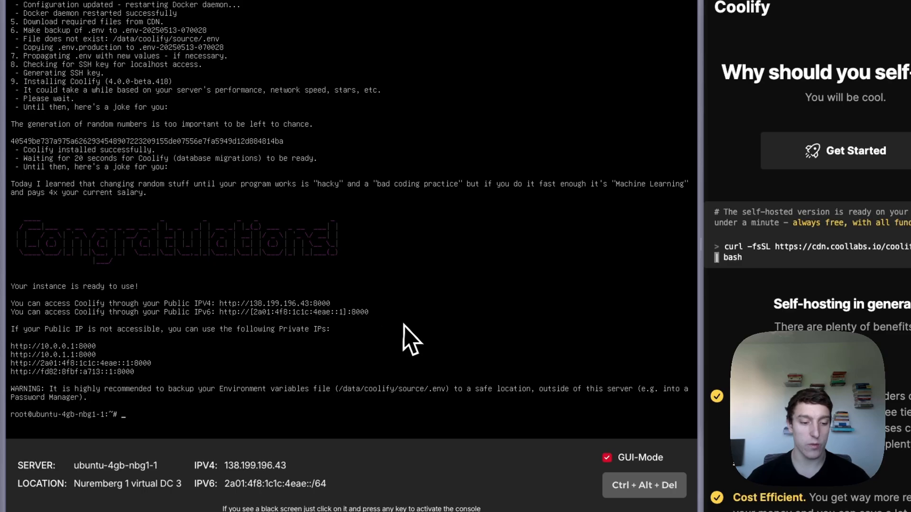
# - Enter the Coolify address 138.199.196.43:8000 in a new browser address bar
pyautogui.press('super+t')
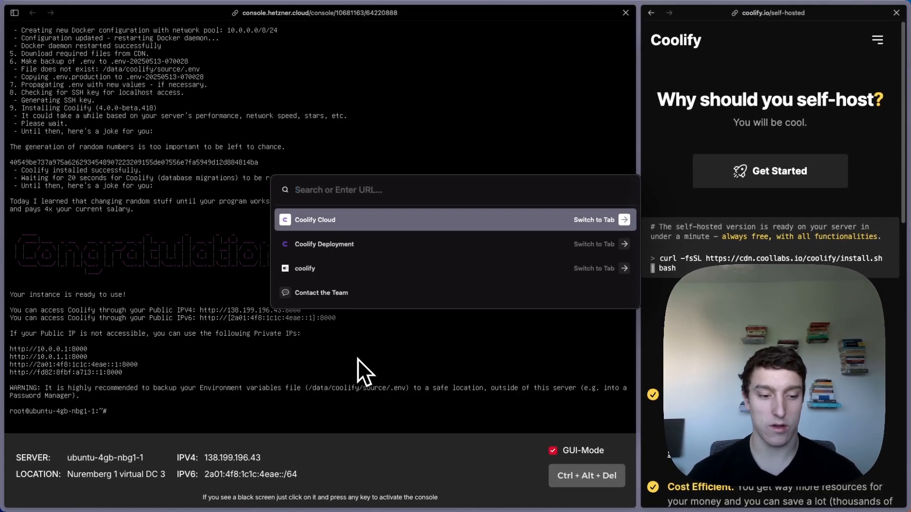
pyautogui.write('138')
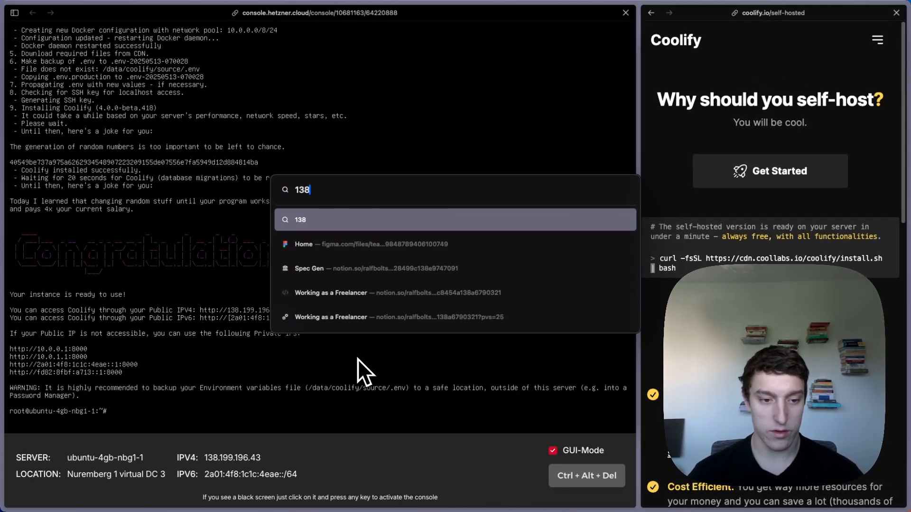
pyautogui.write('.1')
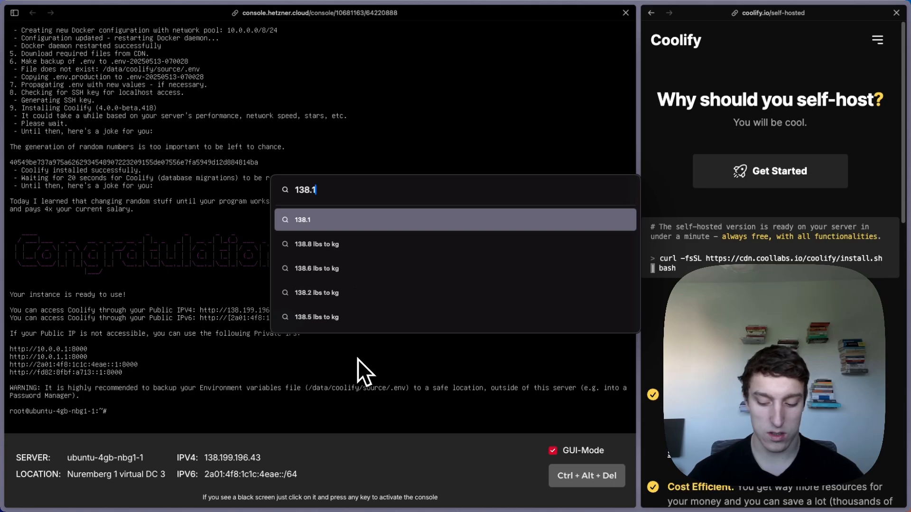
pyautogui.write('99.19')
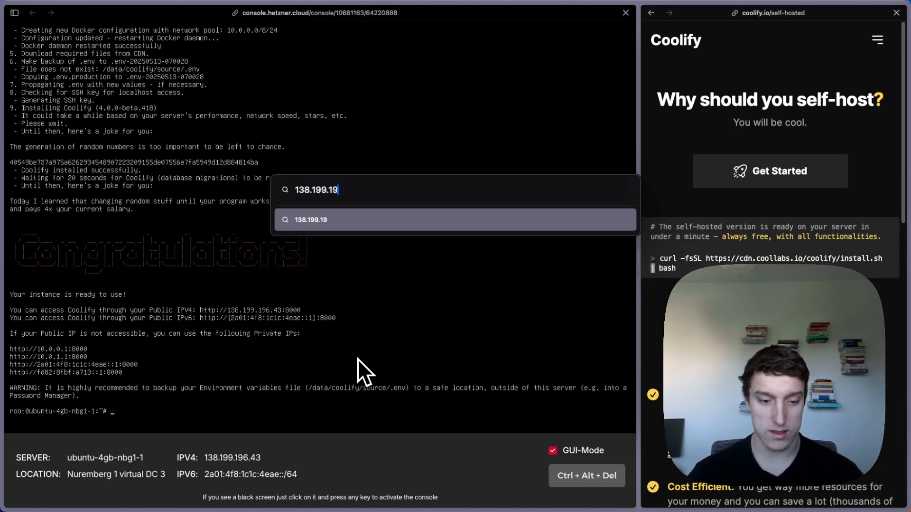
pyautogui.write('6.43:')
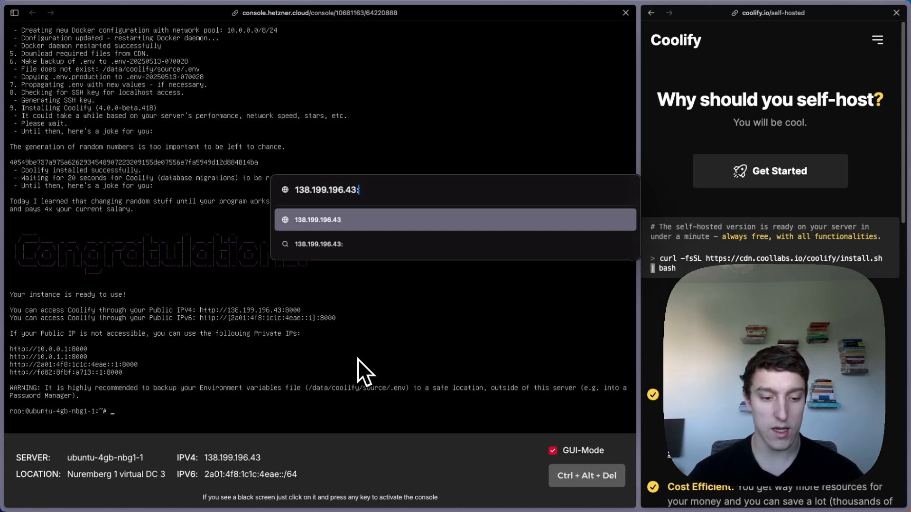
pyautogui.write('8000')
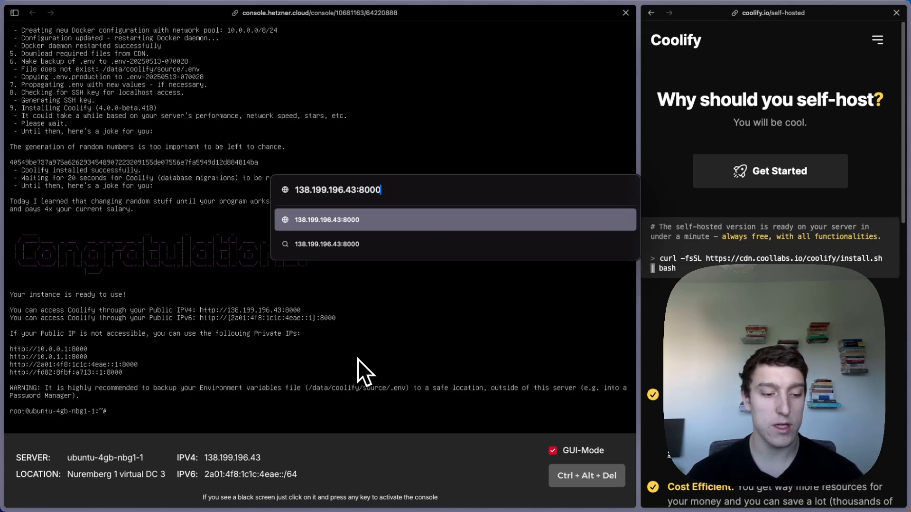
# - Load the Coolify registration page and fill in the admin's name and saved e-mail
pyautogui.press('Return')
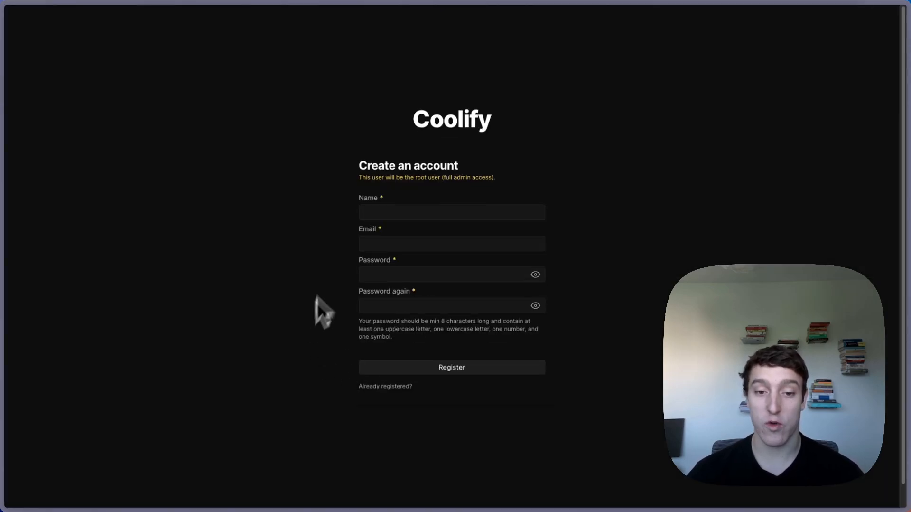
pyautogui.moveTo(350, 164); pyautogui.dragTo(533, 193)
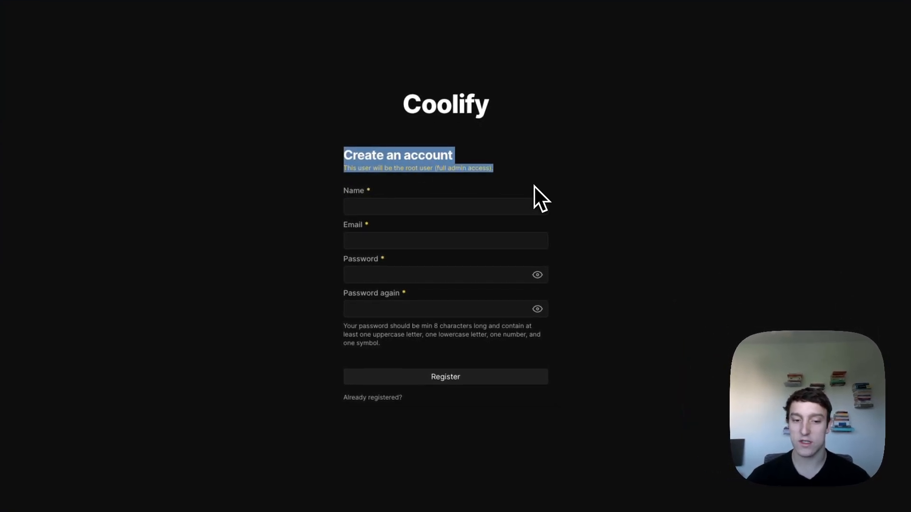
pyautogui.click(534, 185)
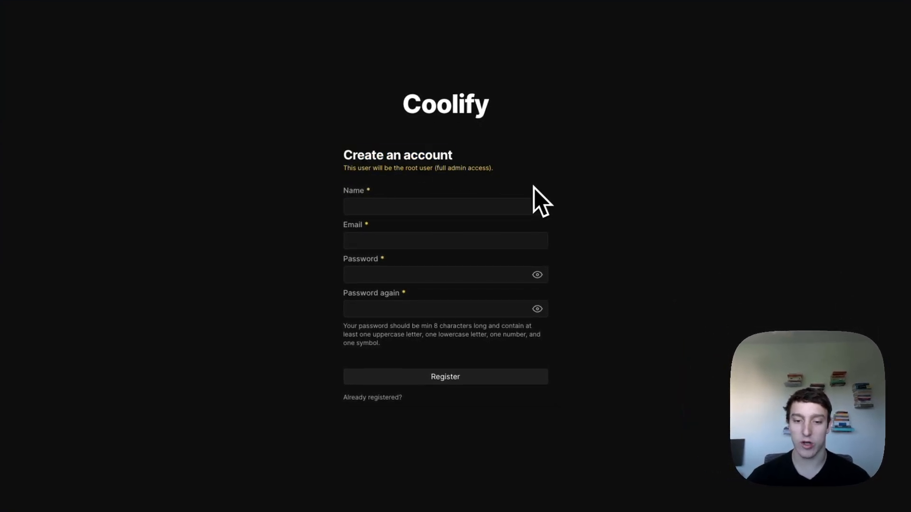
pyautogui.click(513, 203)
pyautogui.write('Ralf')
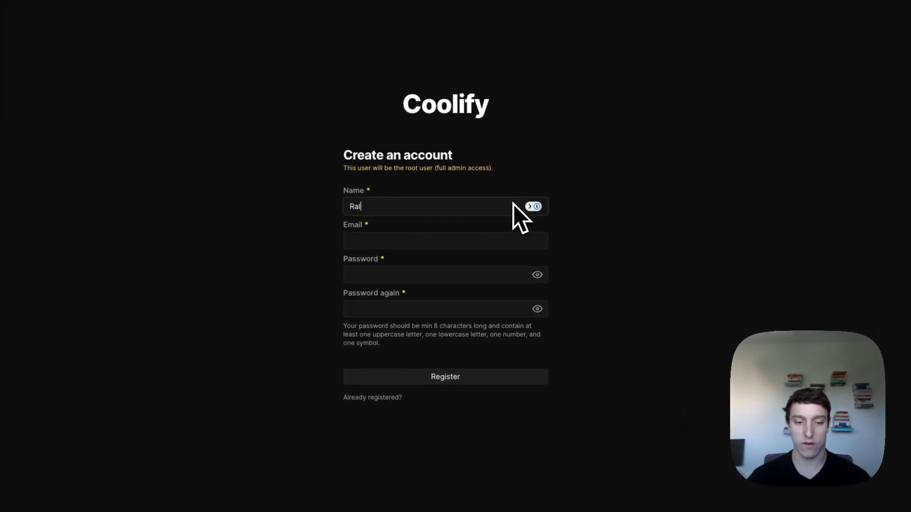
pyautogui.press('Tab')
pyautogui.write('ralf')
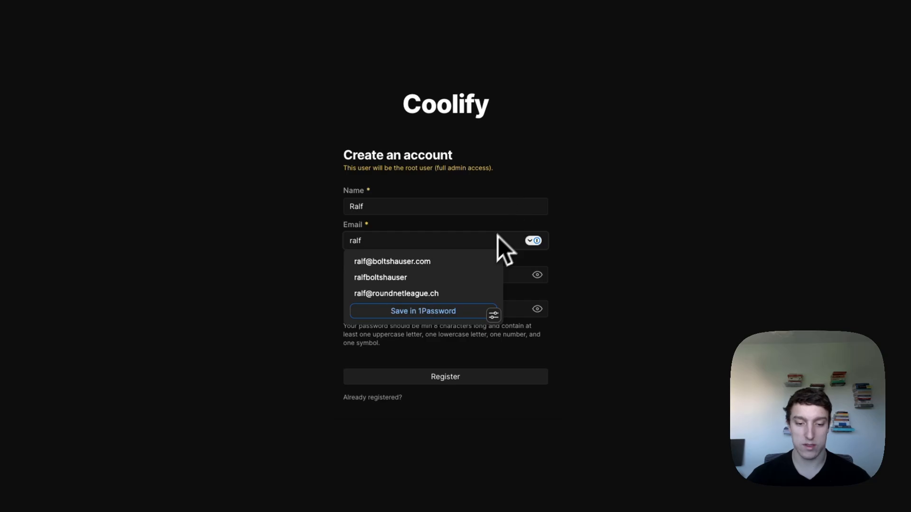
pyautogui.click(477, 261)
pyautogui.click(481, 311)
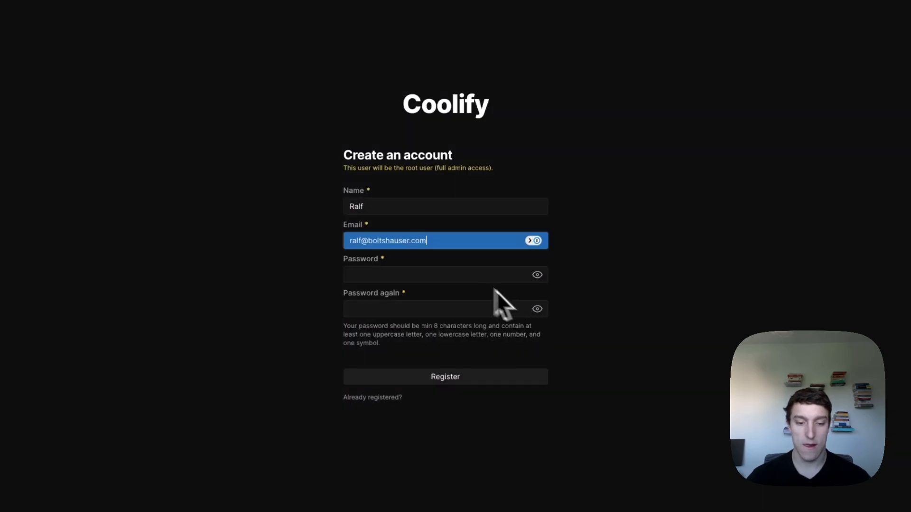
# - Type a password into both the Password and Confirm Password fields
pyautogui.click(469, 276)
pyautogui.write('••••')
pyautogui.click(474, 307)
pyautogui.write('••••')
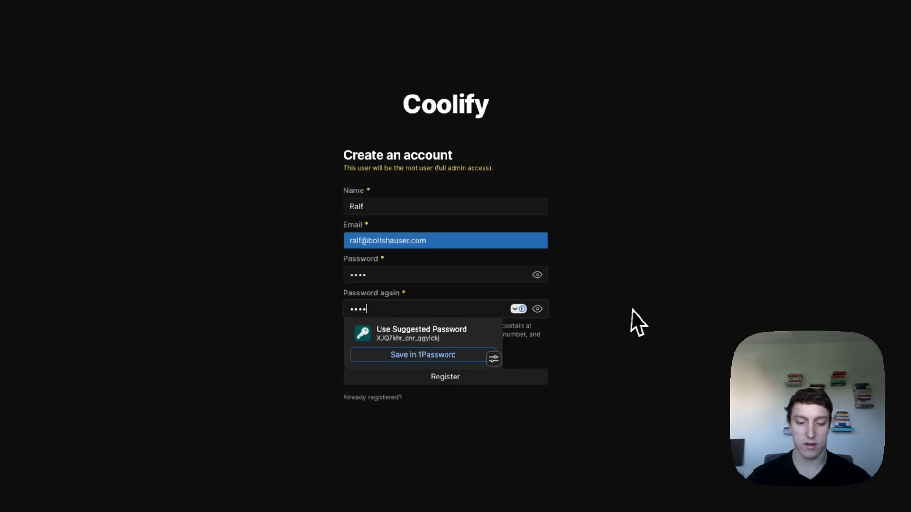
pyautogui.click(466, 304)
pyautogui.write('••••')
pyautogui.click(451, 279)
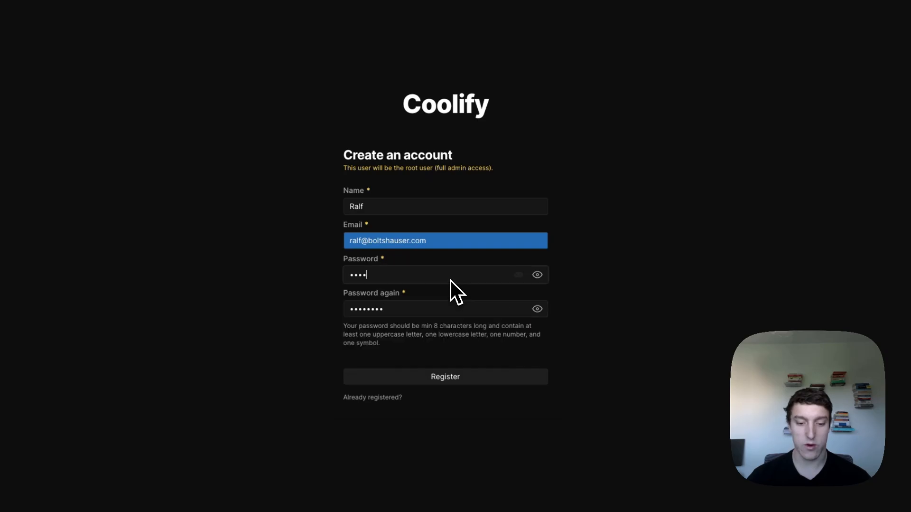
pyautogui.write('••••')
pyautogui.click(626, 288)
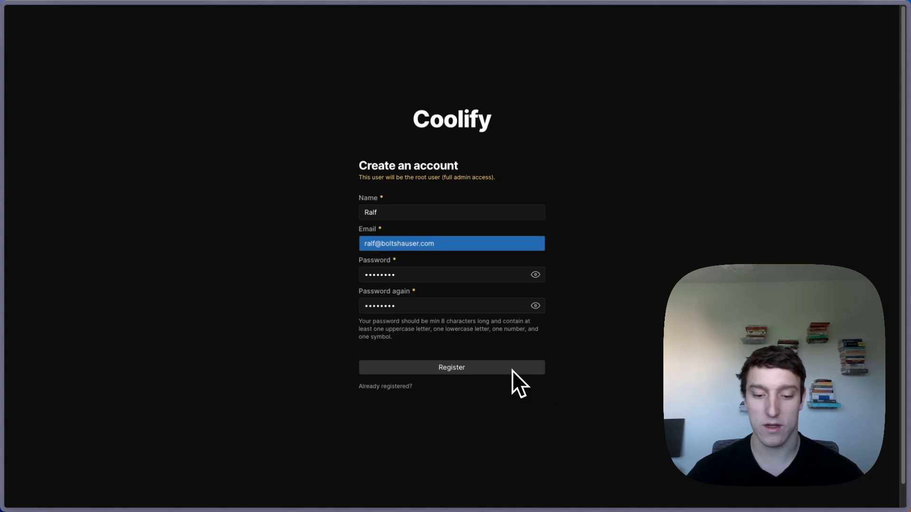
# - Register the root admin account using 1Password's suggested strong password
pyautogui.click(474, 369)
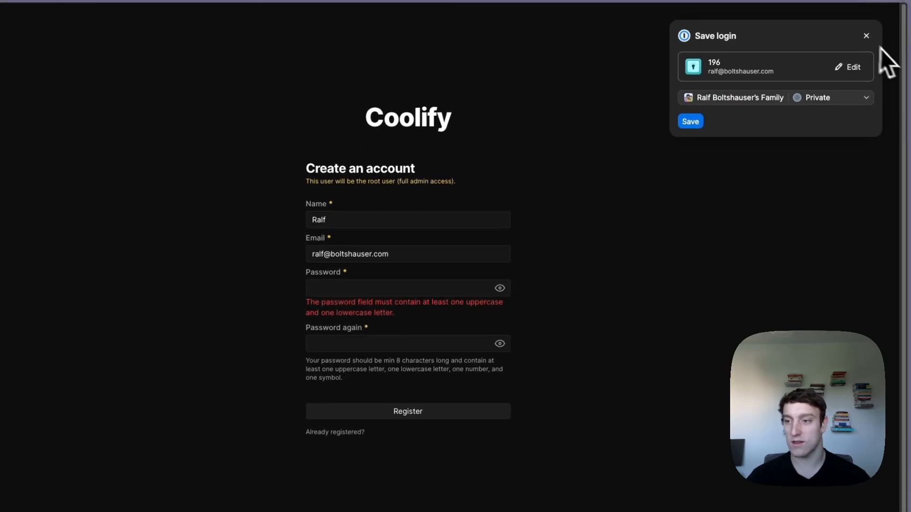
pyautogui.click(422, 291)
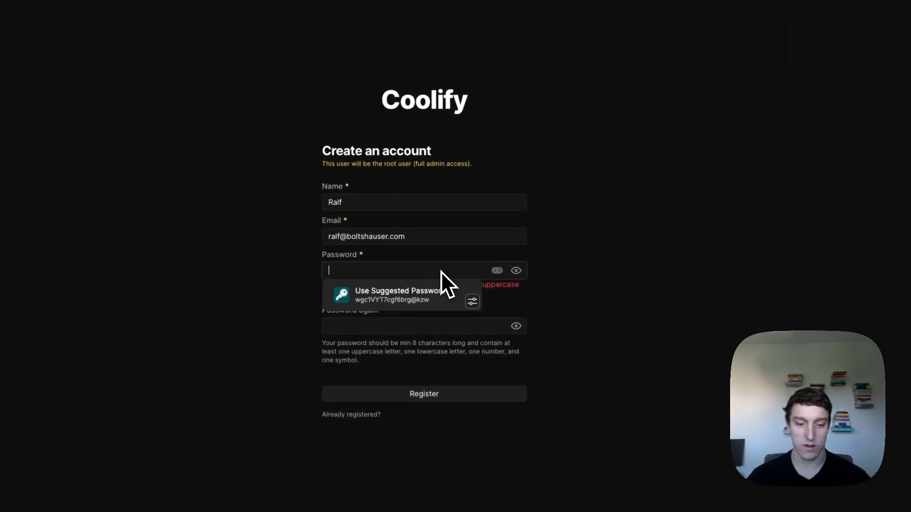
pyautogui.click(369, 304)
pyautogui.click(896, 17)
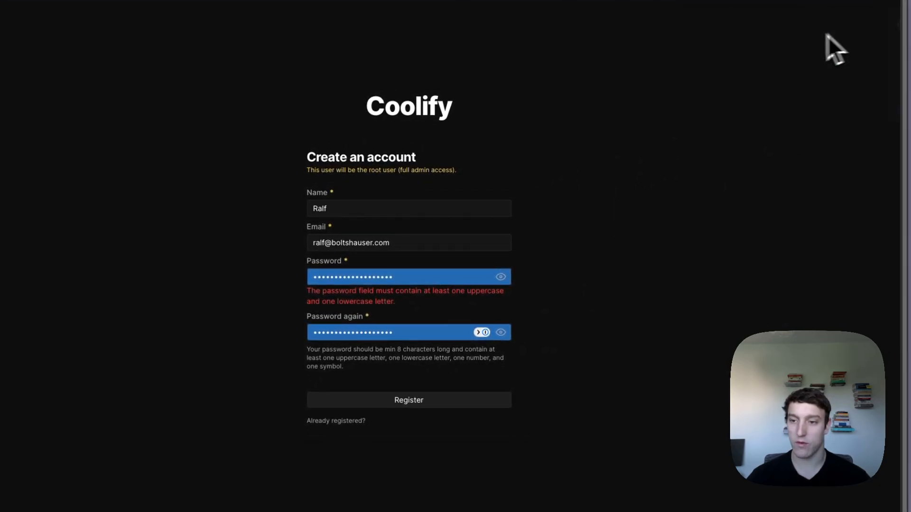
pyautogui.click(408, 401)
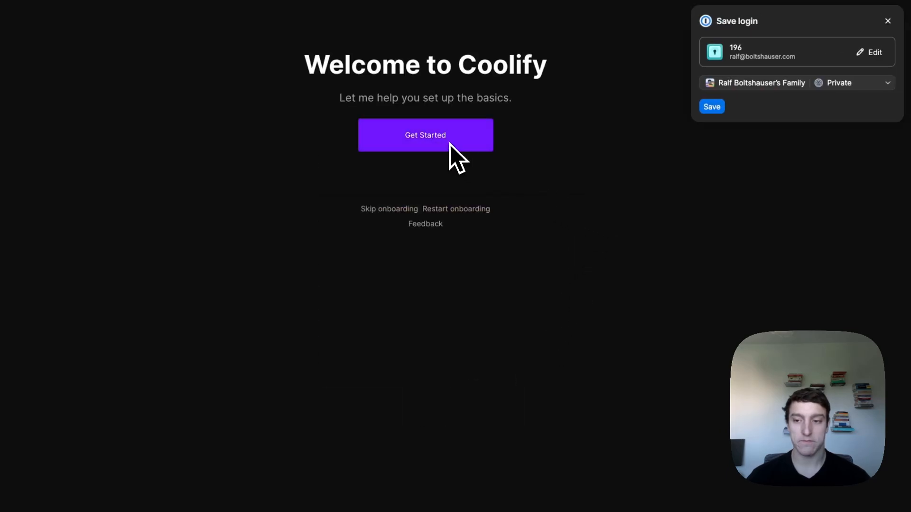
# - Dismiss the save-login prompt and start the Coolify onboarding up to the server choice
pyautogui.click(877, 34)
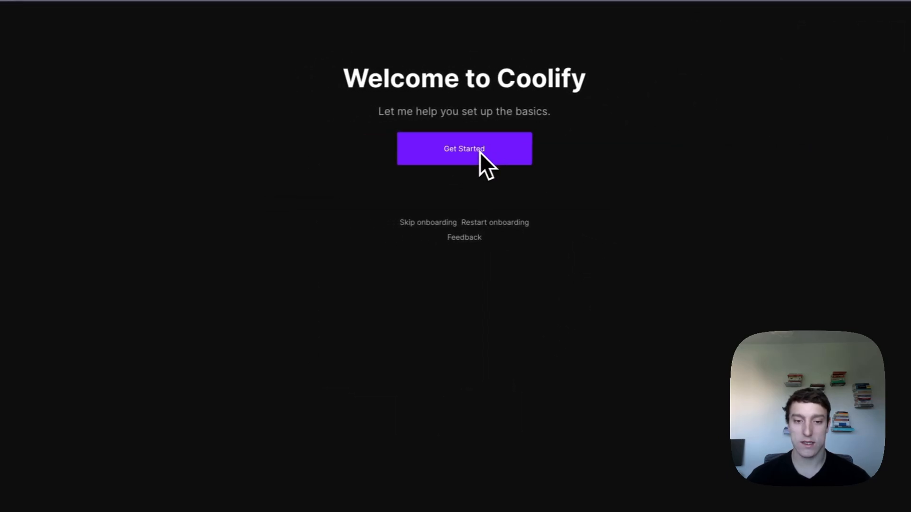
pyautogui.click(433, 148)
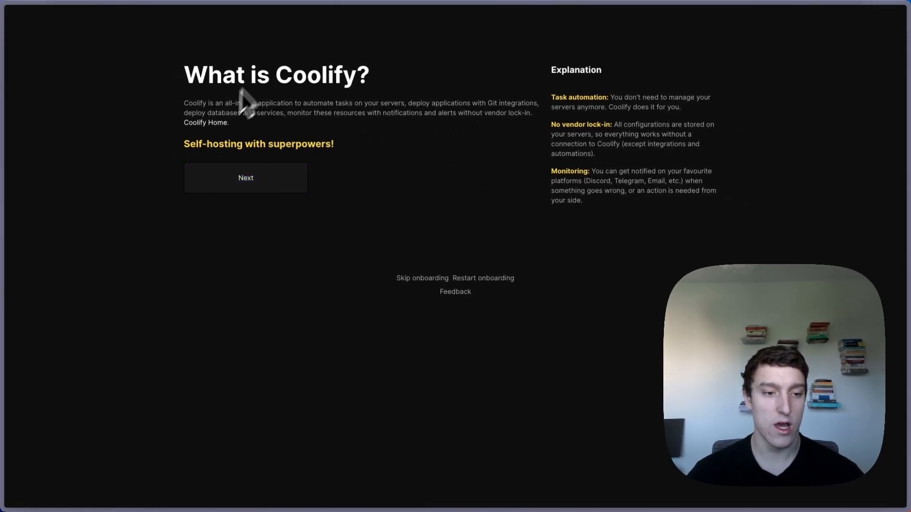
pyautogui.click(239, 182)
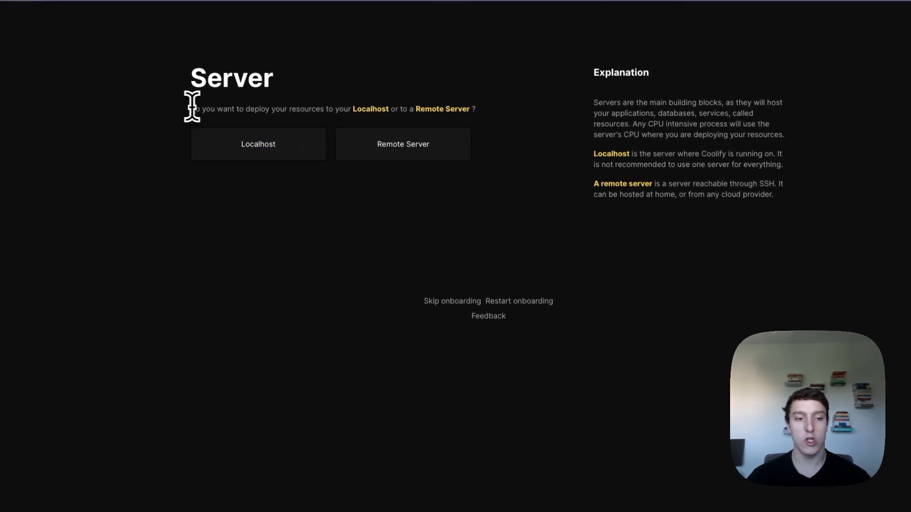
pyautogui.moveTo(440, 109); pyautogui.dragTo(191, 108)
pyautogui.click(250, 195)
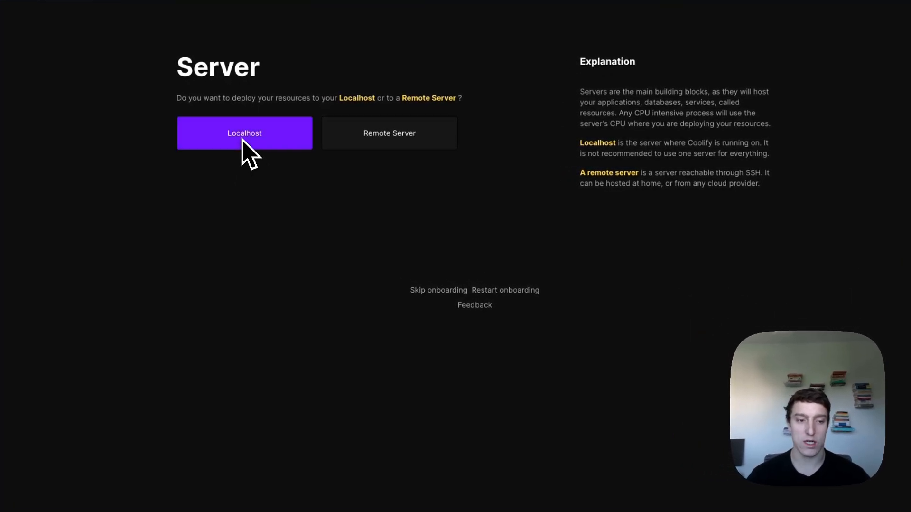
# - Choose Localhost, create the initial project and continue to creating the first resource
pyautogui.click(241, 137)
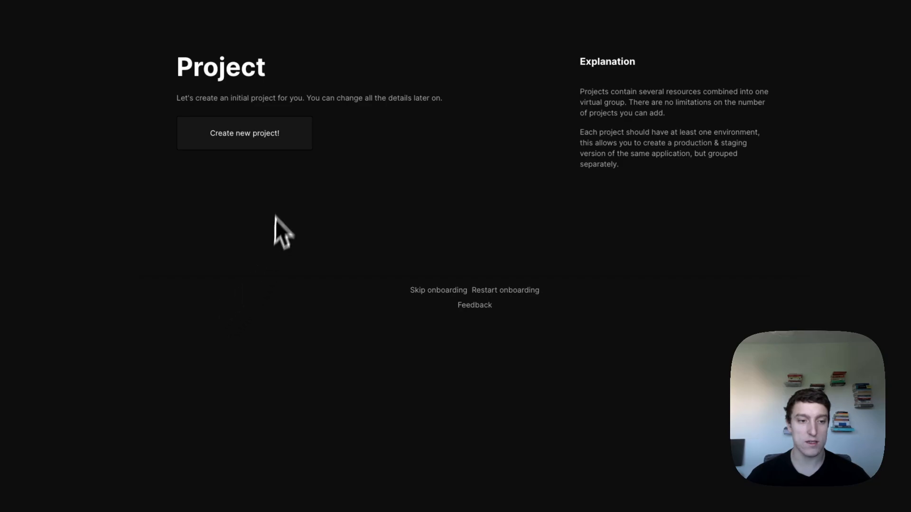
pyautogui.click(261, 141)
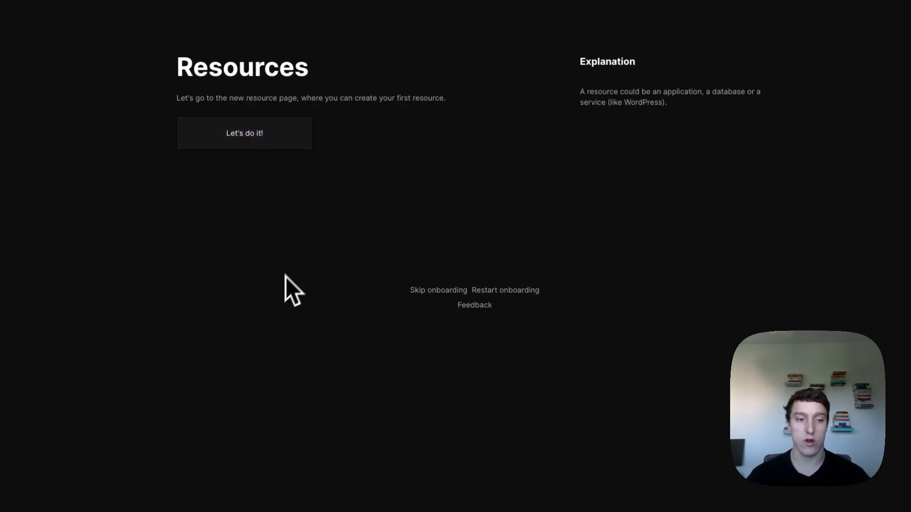
pyautogui.click(266, 138)
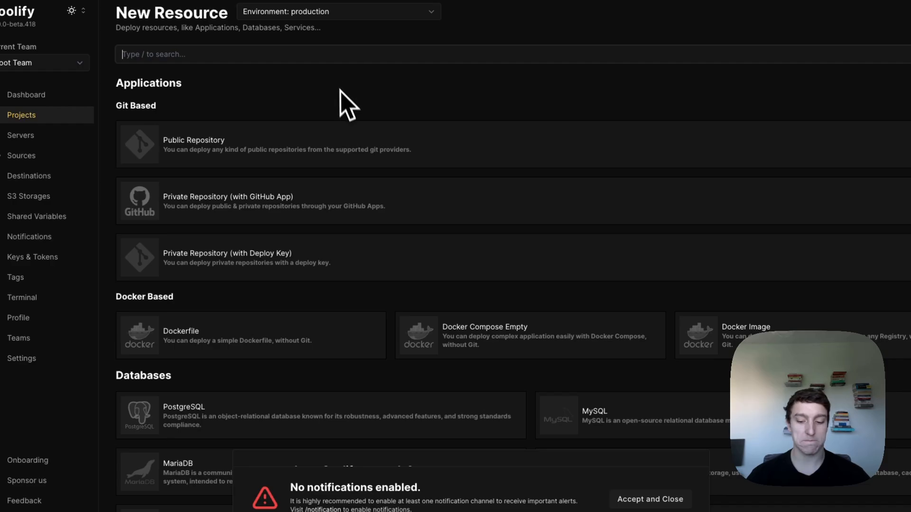
# - Close the no-notifications warning, disable the donation popup, and show the Projects list
pyautogui.click(639, 501)
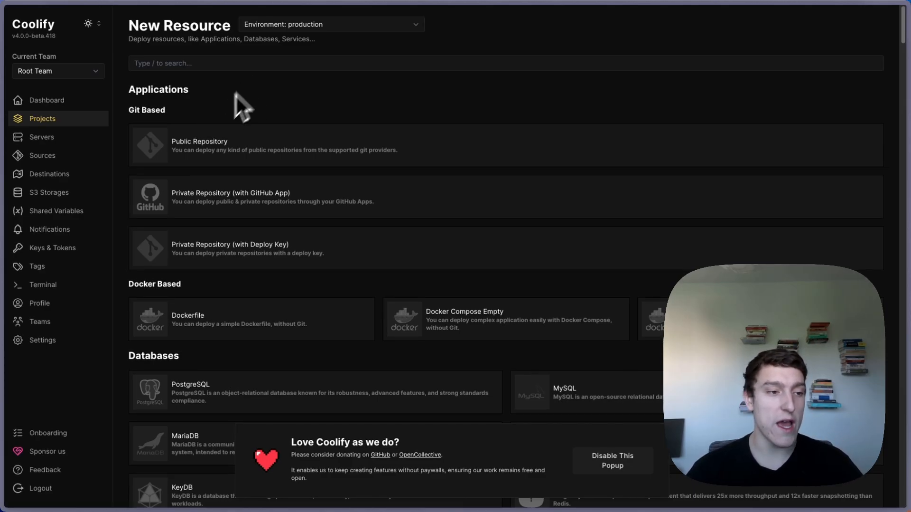
pyautogui.click(57, 136)
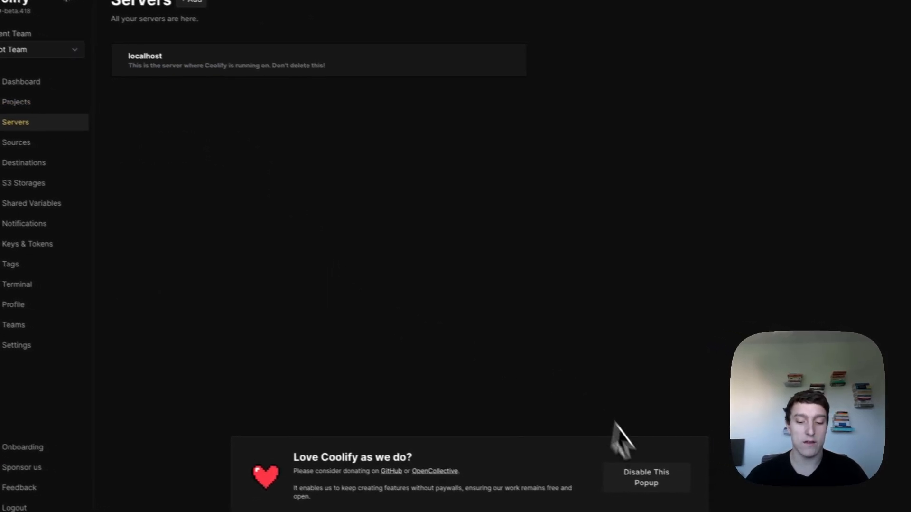
pyautogui.click(674, 484)
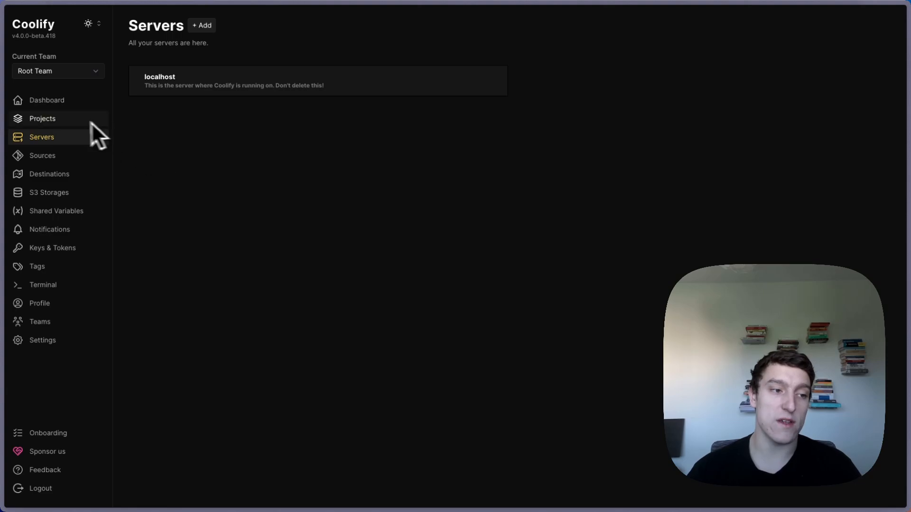
pyautogui.click(62, 118)
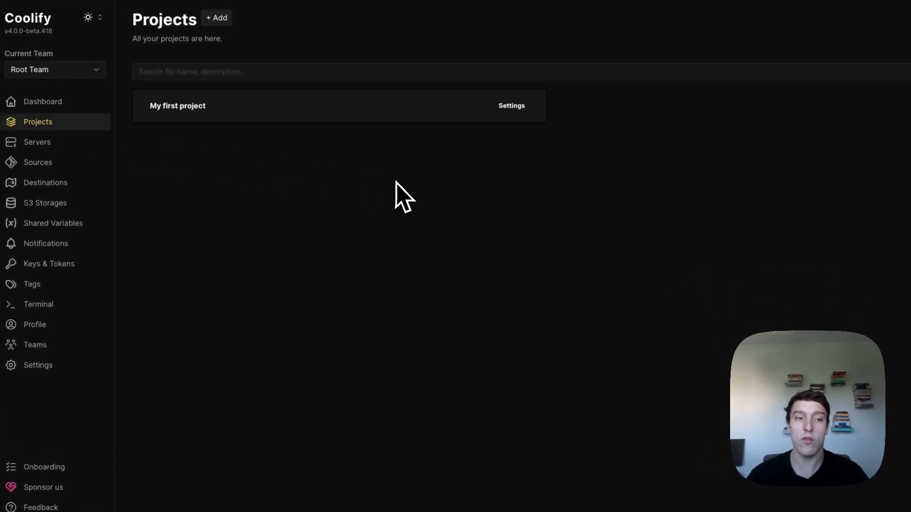
# - Add a project named 'services' and open its production environment
pyautogui.click(223, 23)
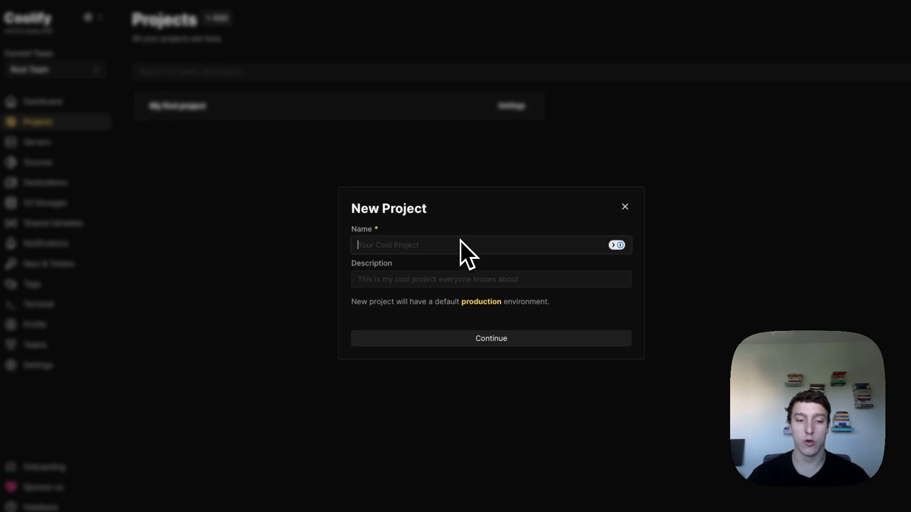
pyautogui.write('services')
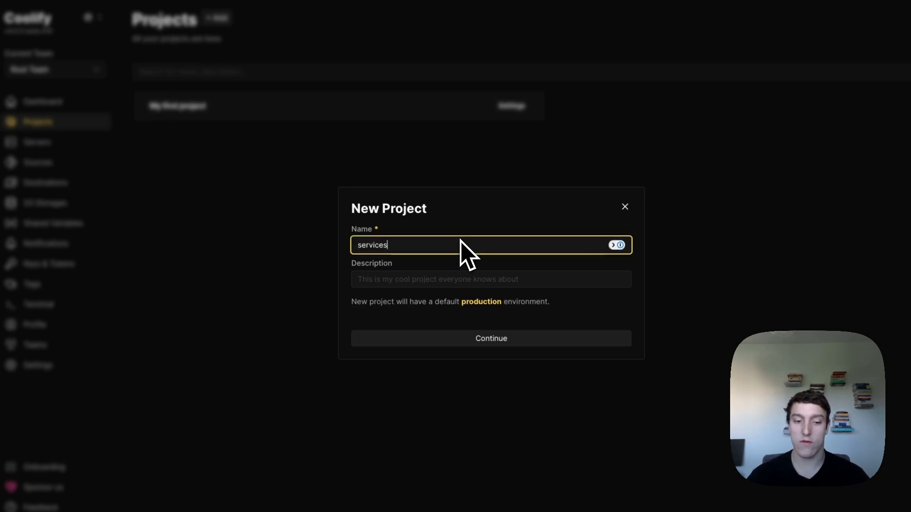
pyautogui.click(531, 342)
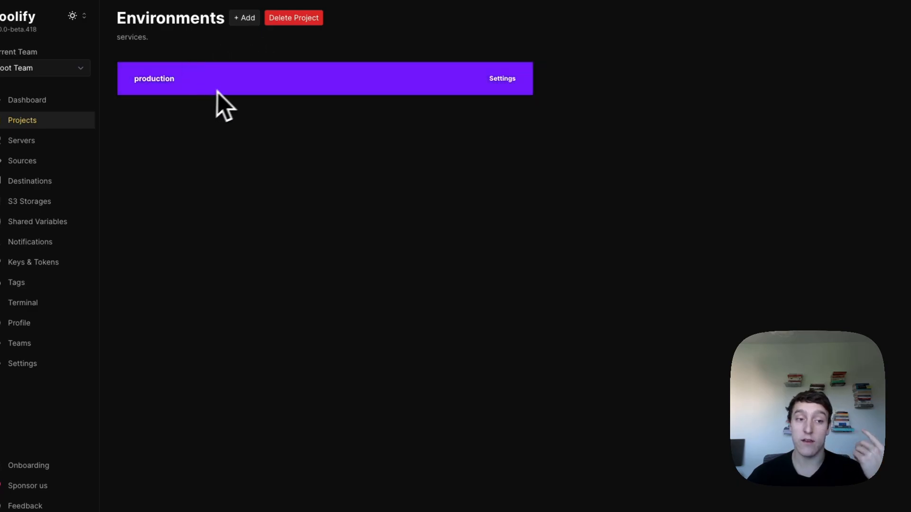
pyautogui.click(231, 86)
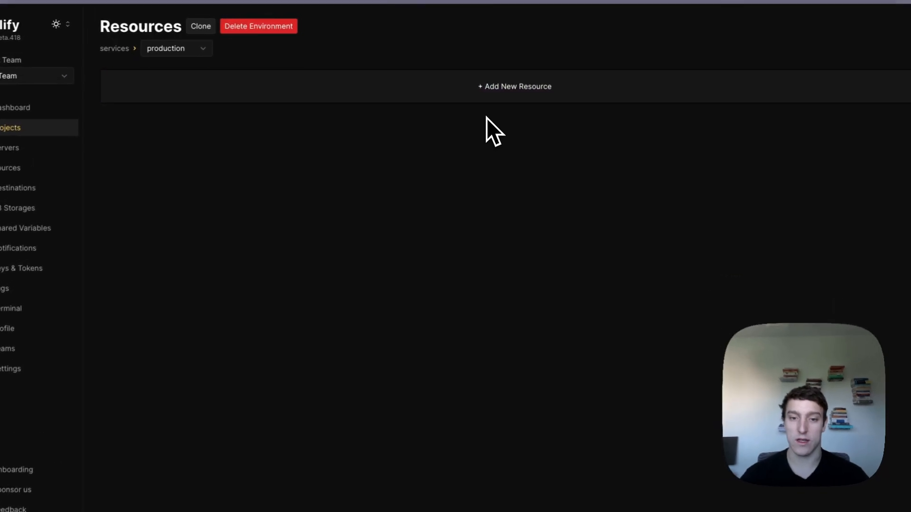
# - Open the New Resource catalog for production and scroll the Services list down to Convertx
pyautogui.click(484, 98)
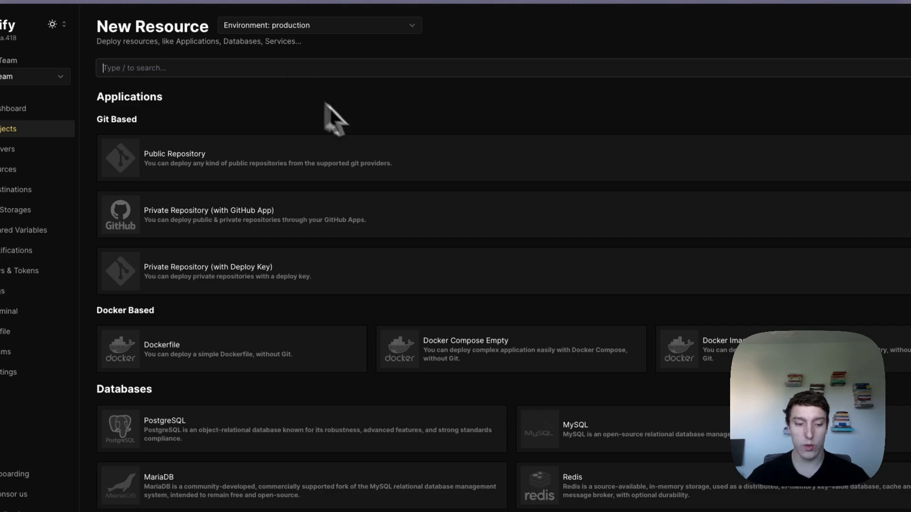
pyautogui.scroll(-5, 327, 107)
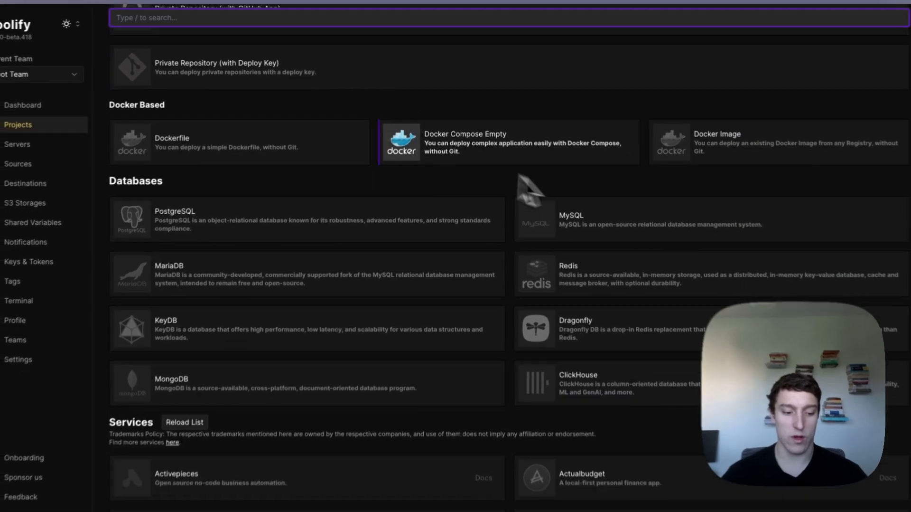
pyautogui.scroll(-6, 522, 190)
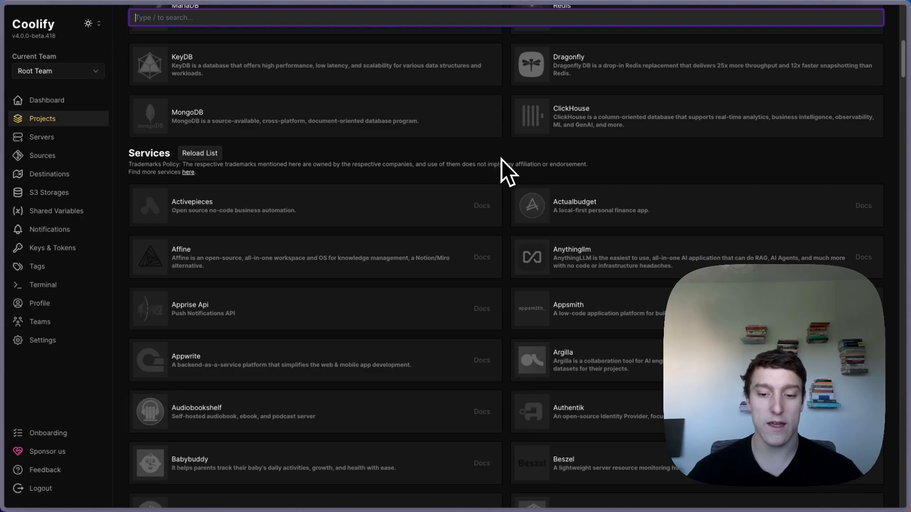
pyautogui.scroll(-5, 362, 258)
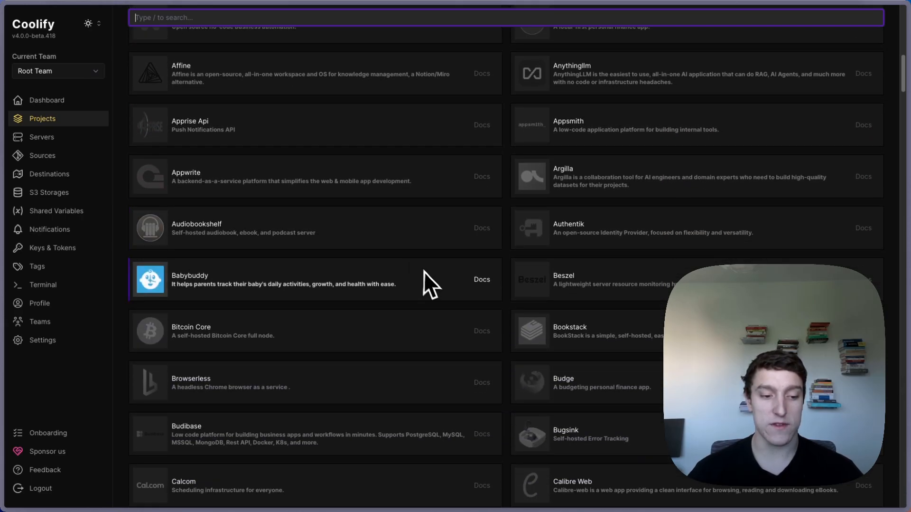
pyautogui.scroll(-2, 433, 294)
pyautogui.scroll(-1, 506, 317)
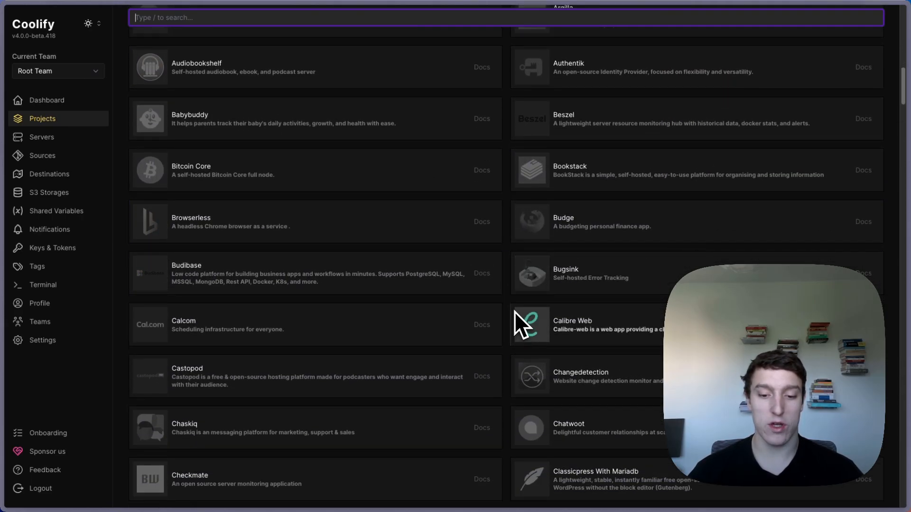
pyautogui.scroll(-4, 510, 300)
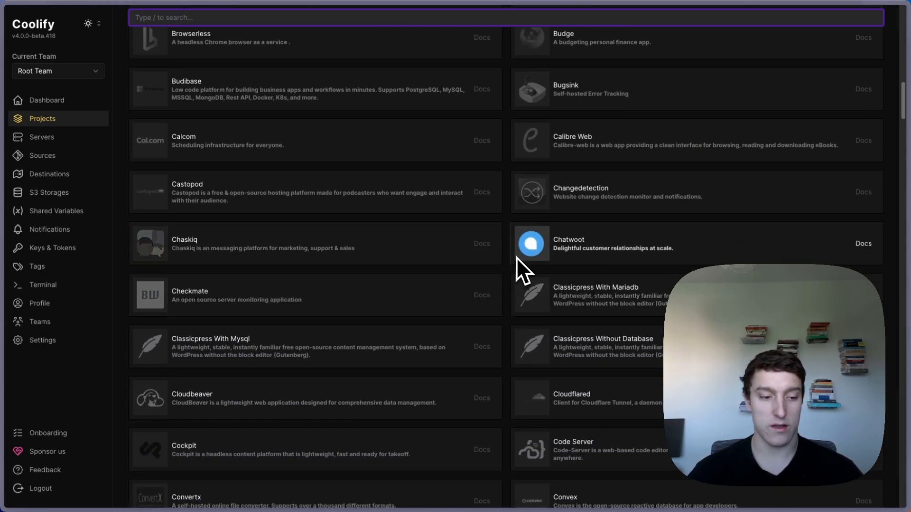
pyautogui.scroll(-4, 513, 260)
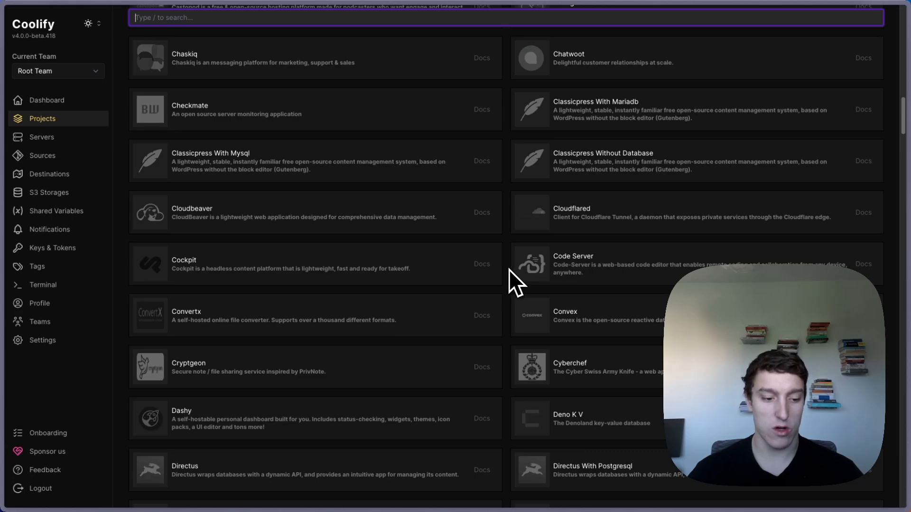
# - Add and deploy the Convertx service, close its startup log, and check the Advanced menu
pyautogui.click(235, 318)
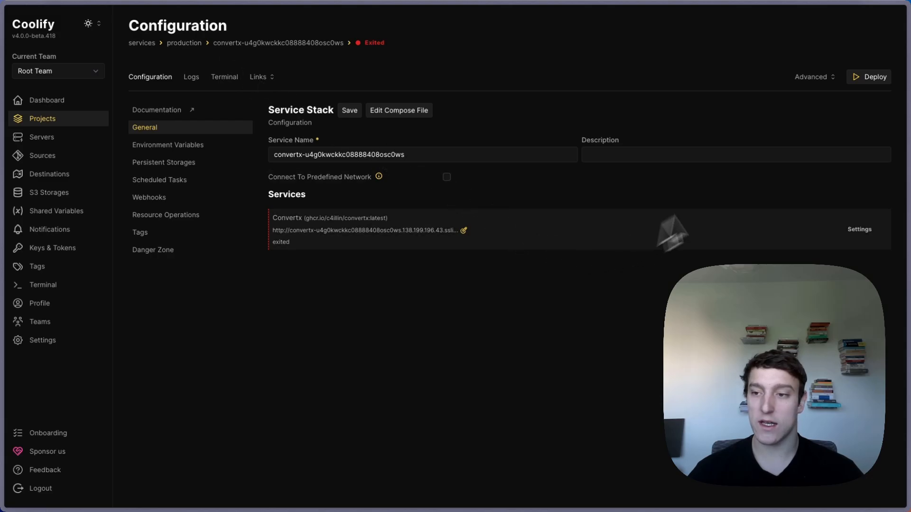
pyautogui.click(862, 77)
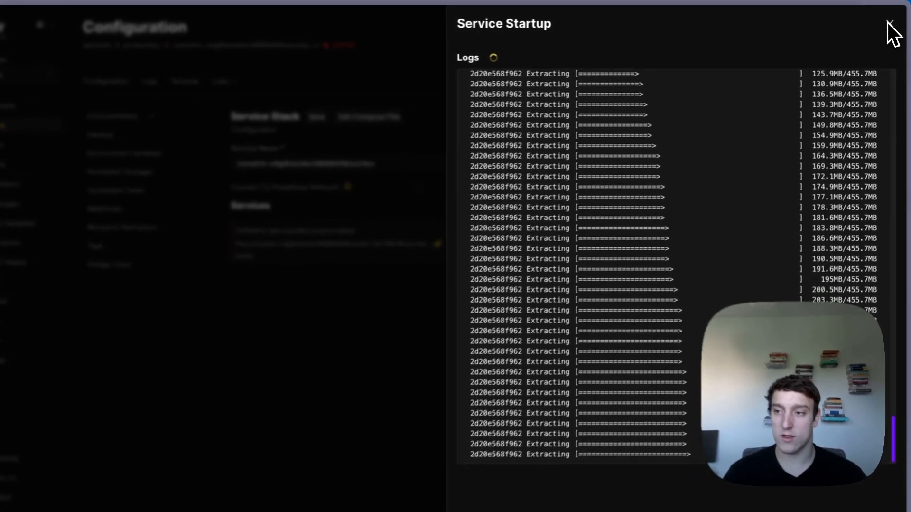
pyautogui.click(891, 22)
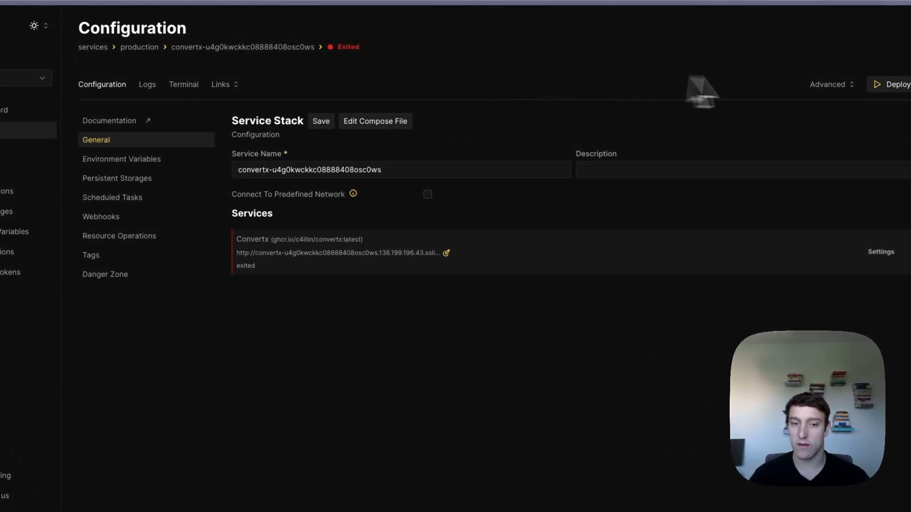
pyautogui.click(813, 84)
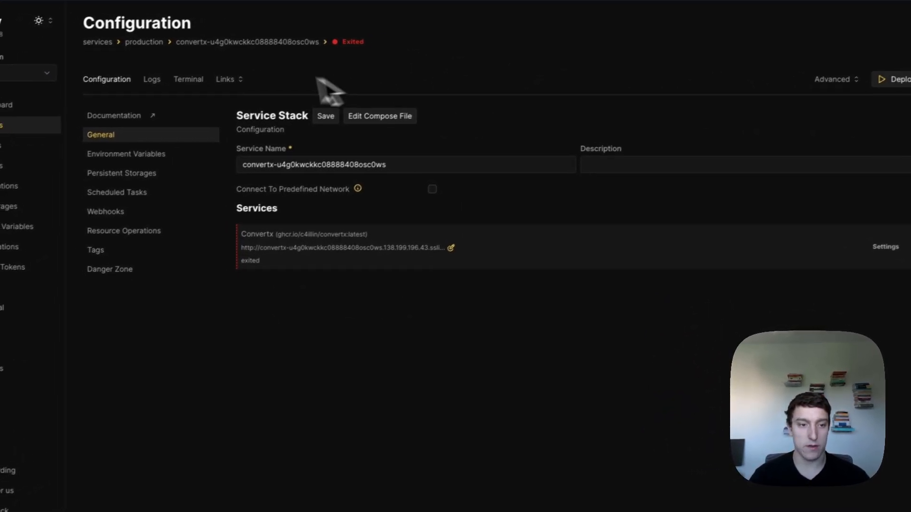
# - Open ConvertX from its service link and register an account with a saved e-mail and password
pyautogui.click(228, 79)
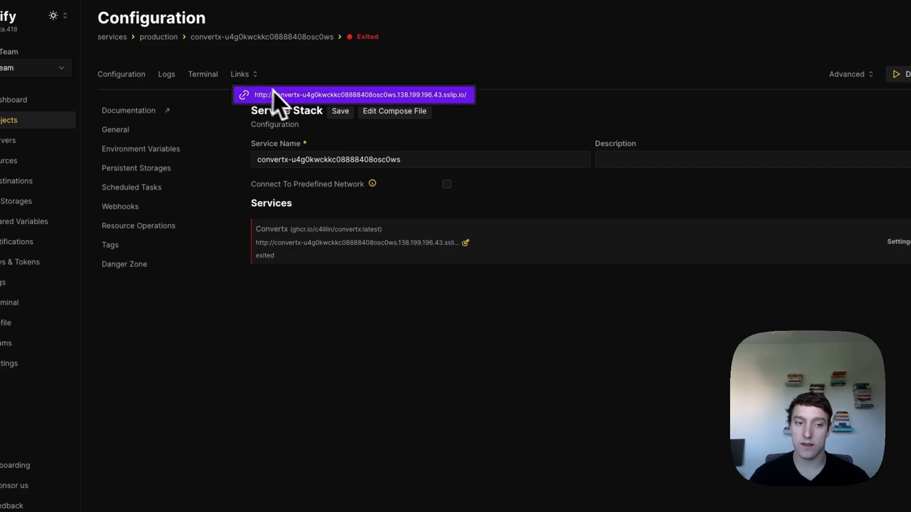
pyautogui.click(416, 95)
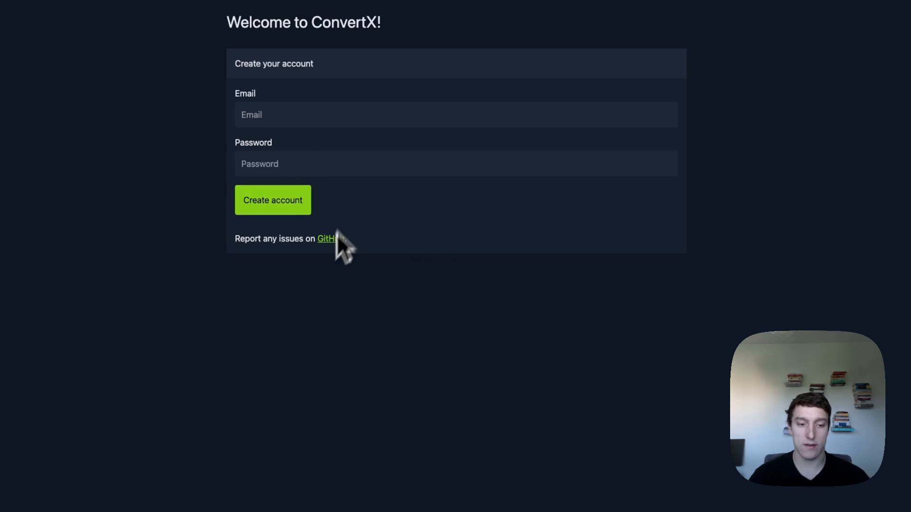
pyautogui.click(269, 121)
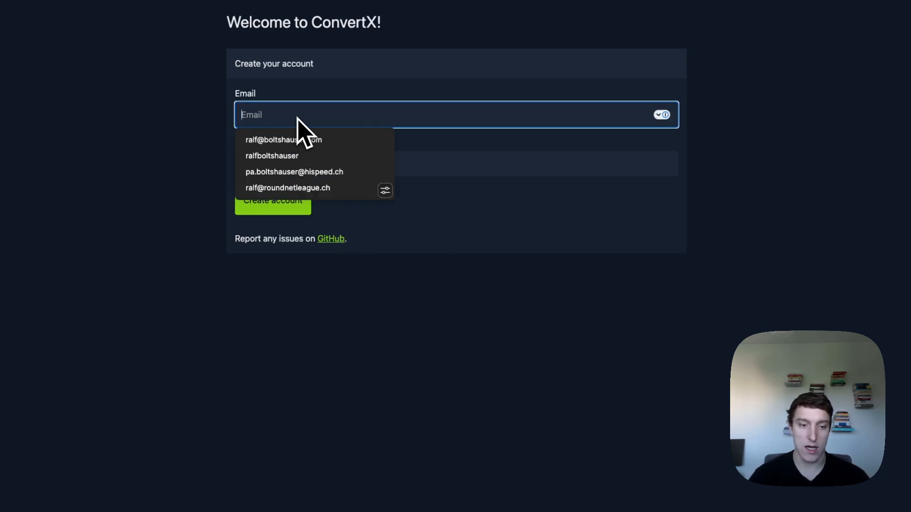
pyautogui.click(300, 139)
pyautogui.click(484, 335)
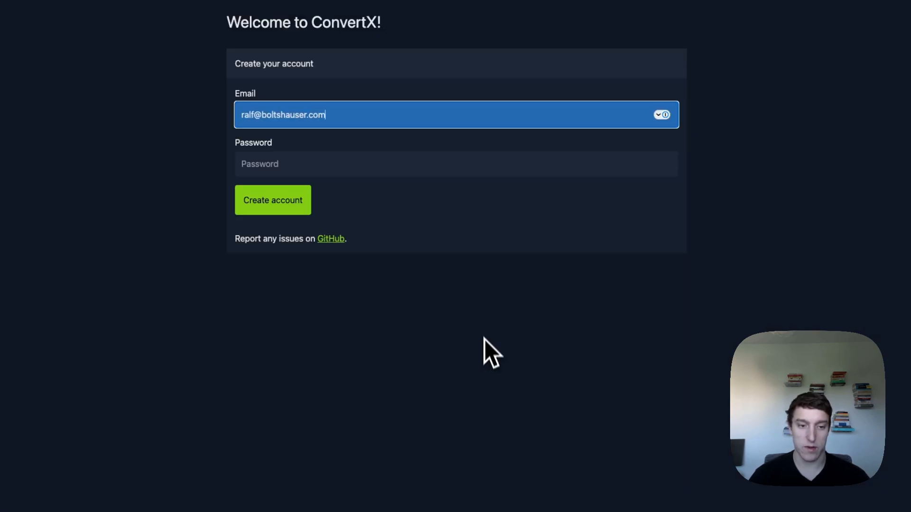
pyautogui.click(383, 173)
pyautogui.write('••••••••')
pyautogui.click(465, 323)
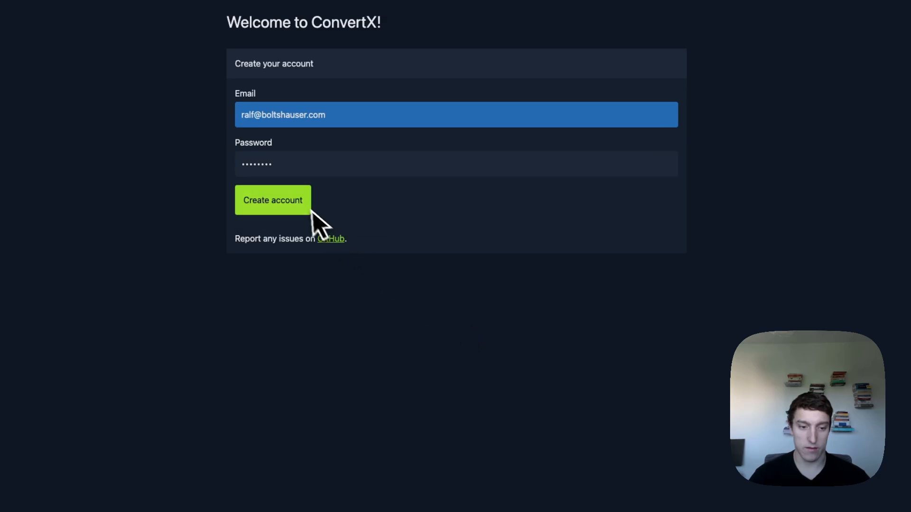
pyautogui.click(309, 210)
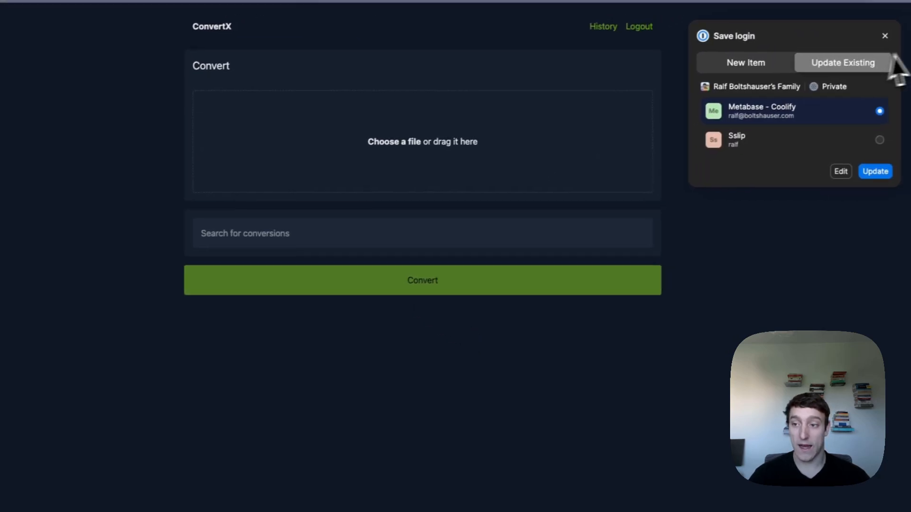
pyautogui.click(881, 40)
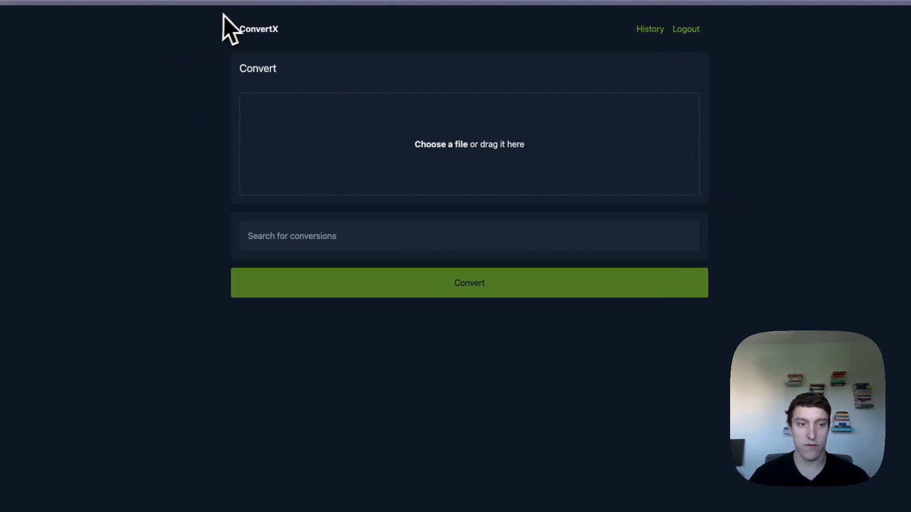
# - Capture a region screenshot of the ConvertX page and add the PNG for conversion
pyautogui.press('shift+super+4')
pyautogui.moveTo(213, 16); pyautogui.dragTo(736, 318)
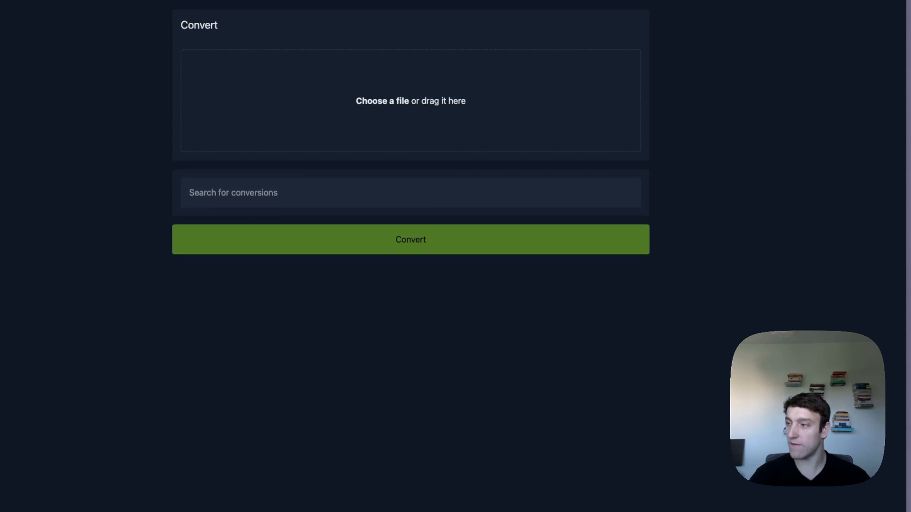
pyautogui.moveTo(909, 190); pyautogui.dragTo(359, 117)
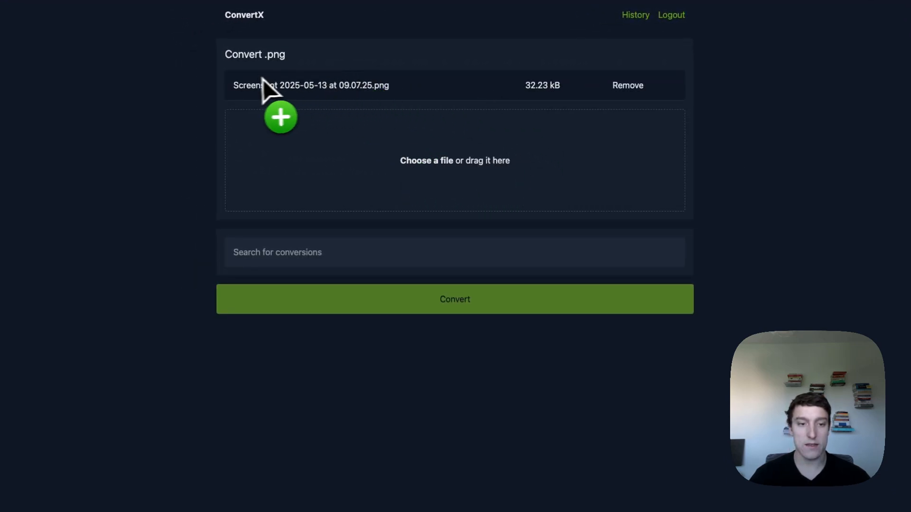
# - Convert the PNG to jpg with ffmpeg, download the result, and return to the Convert page
pyautogui.click(298, 260)
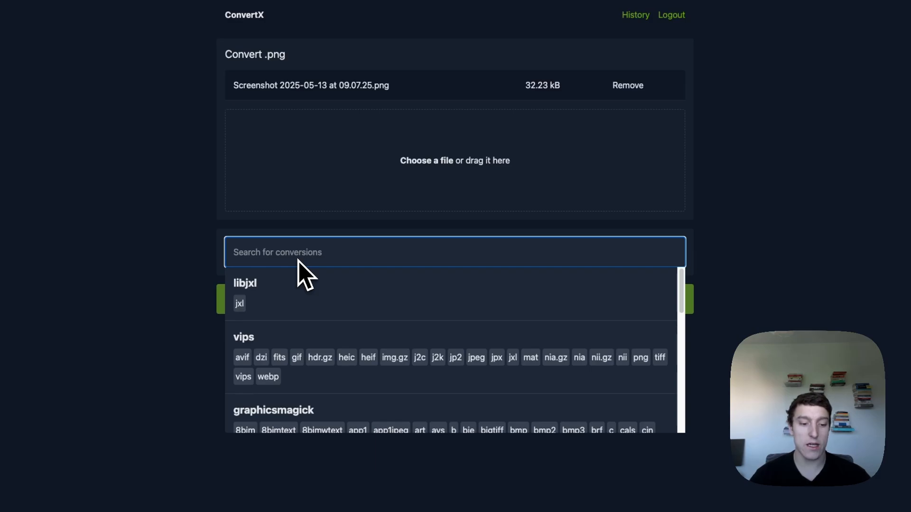
pyautogui.write('jpg')
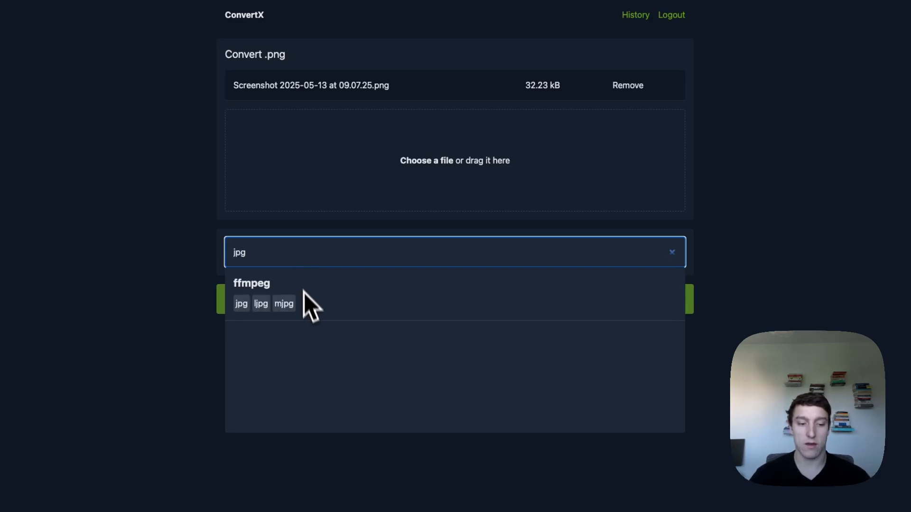
pyautogui.click(245, 306)
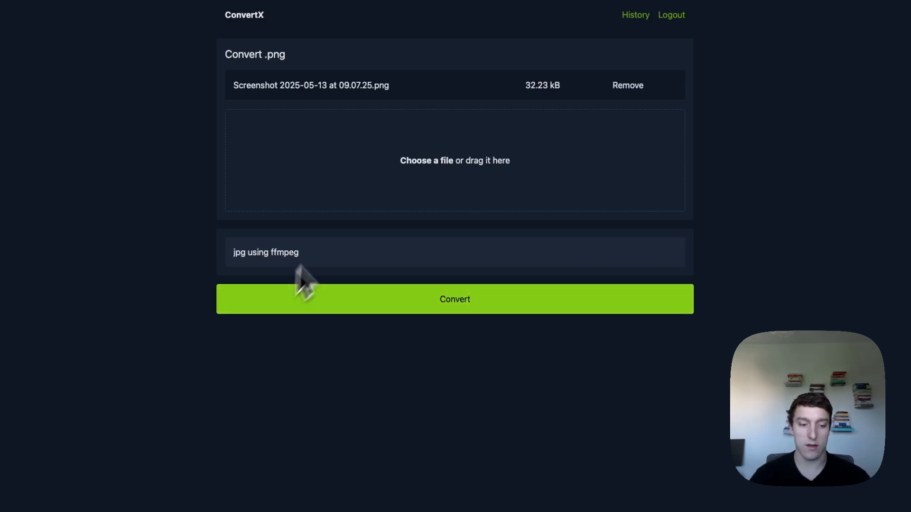
pyautogui.click(460, 308)
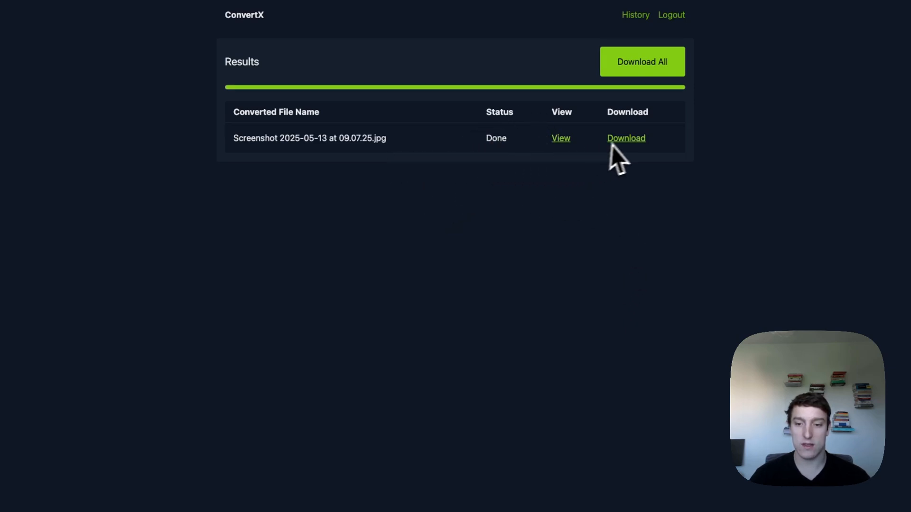
pyautogui.click(627, 139)
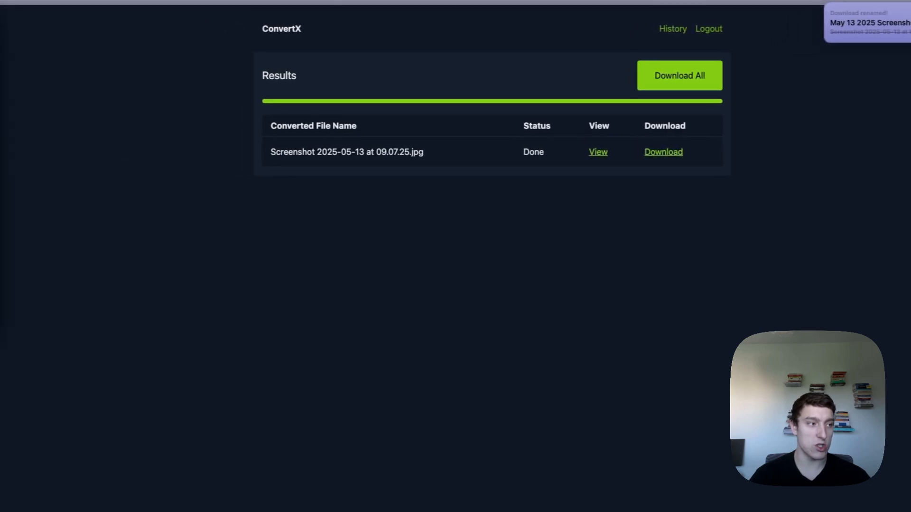
pyautogui.moveTo(1, 36); pyautogui.dragTo(416, 121)
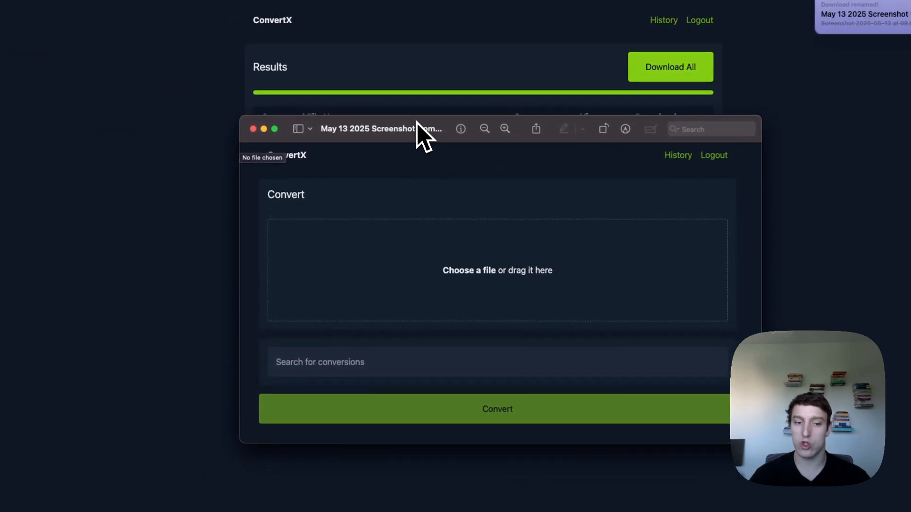
pyautogui.press('super+w')
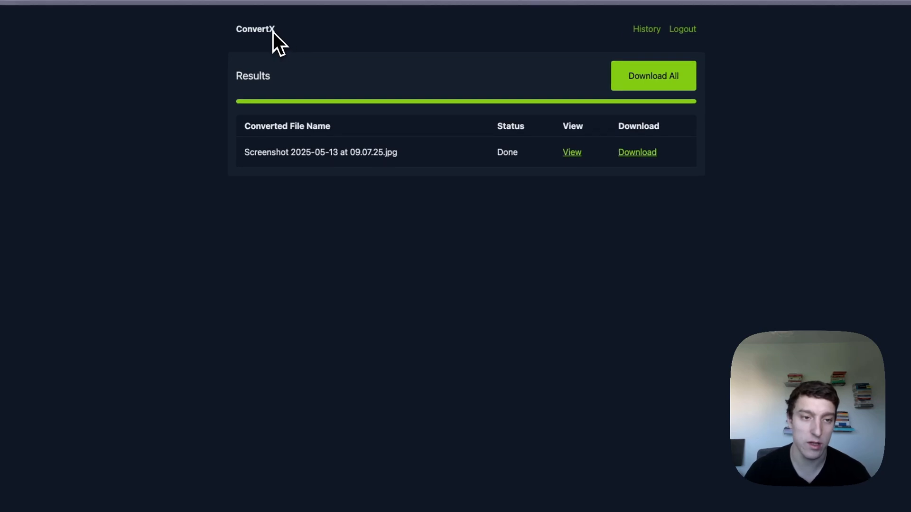
pyautogui.click(288, 22)
pyautogui.click(331, 232)
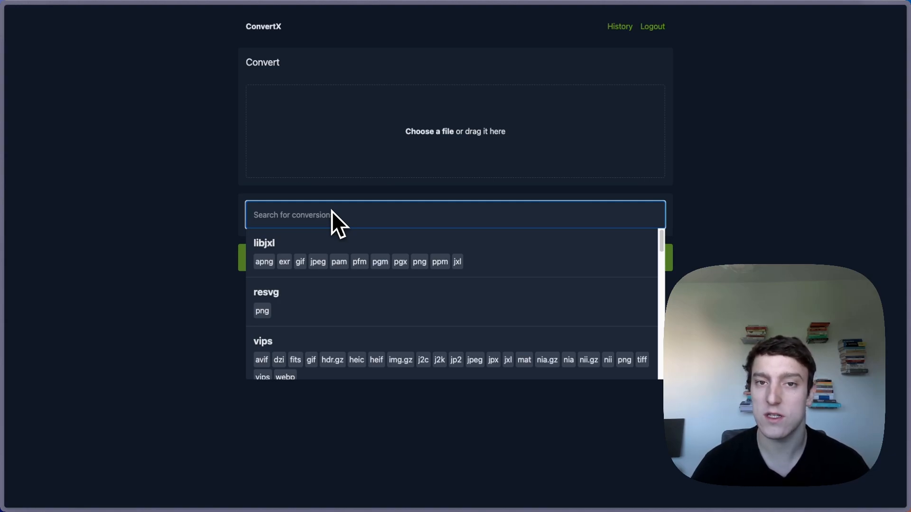
pyautogui.write('mov')
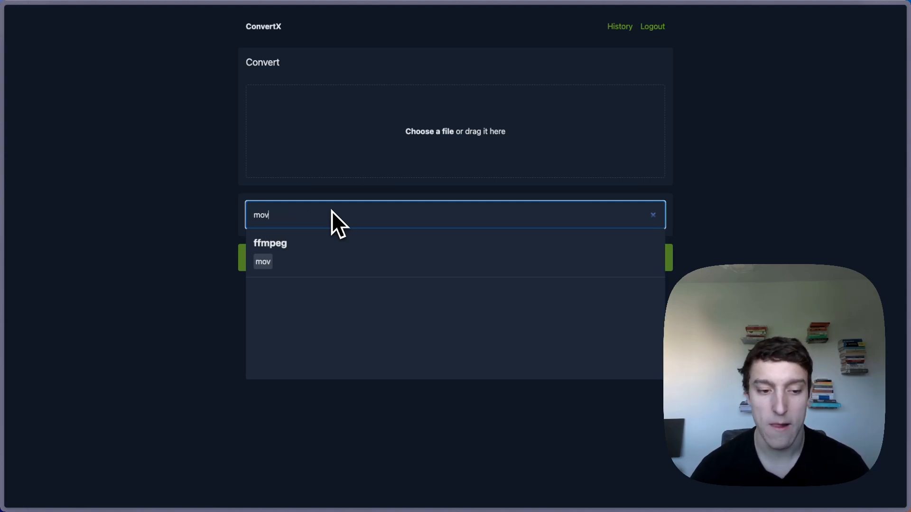
pyautogui.press('BackSpace')
pyautogui.press('BackSpace')
pyautogui.press('BackSpace')
pyautogui.write('mp4')
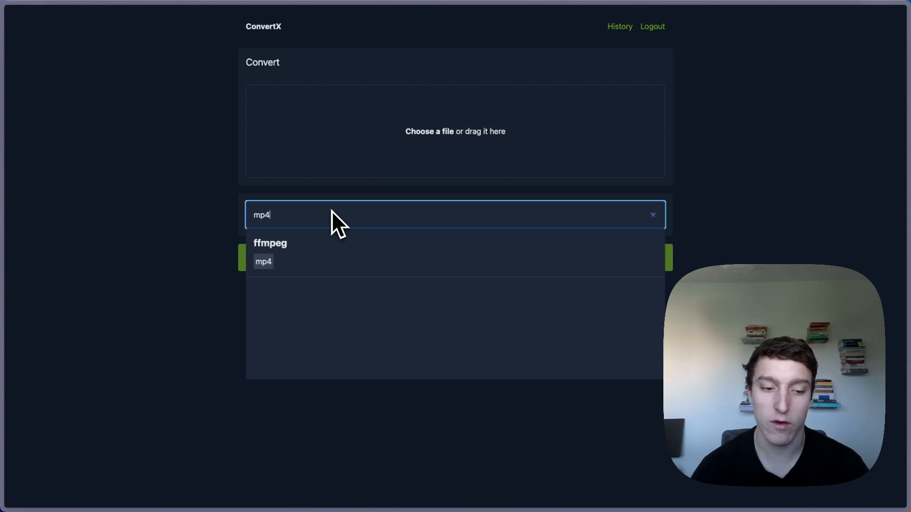
pyautogui.press('BackSpace')
pyautogui.press('BackSpace')
pyautogui.press('BackSpace')
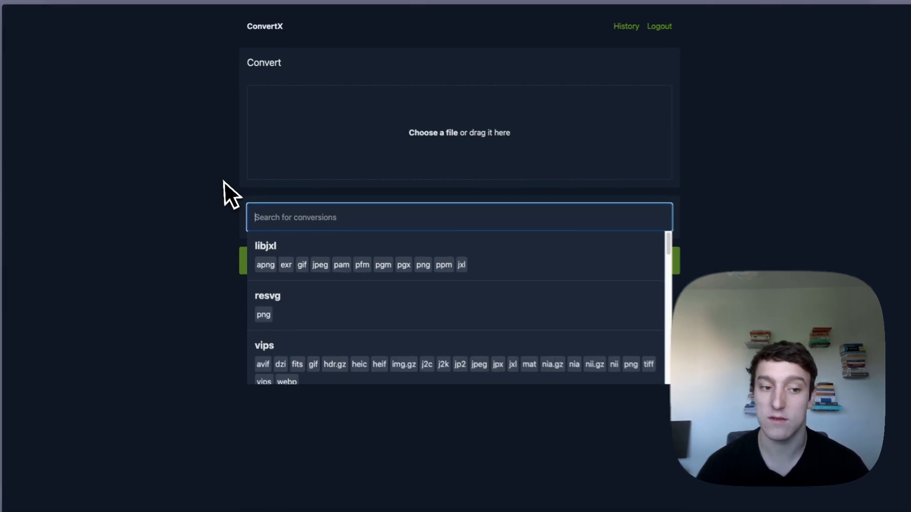
pyautogui.click(224, 180)
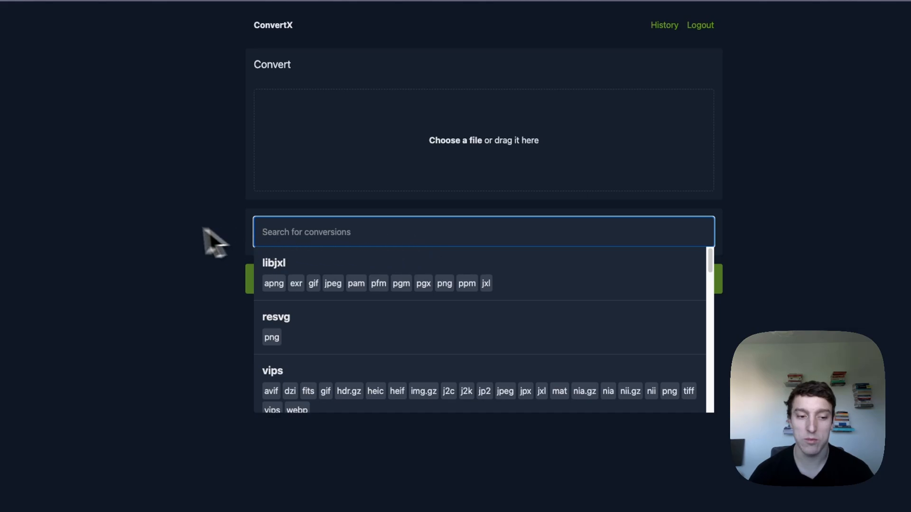
pyautogui.click(170, 237)
pyautogui.click(326, 234)
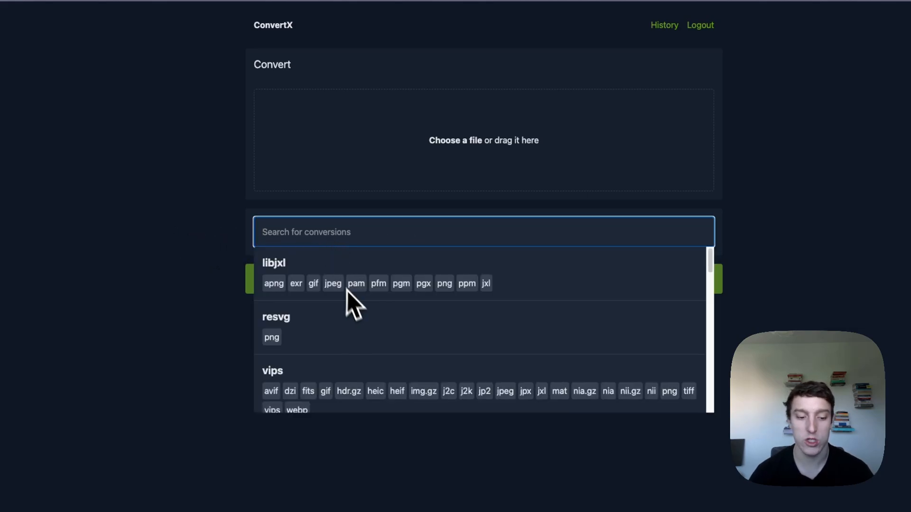
pyautogui.scroll(-10, 352, 303)
pyautogui.scroll(-5, 329, 303)
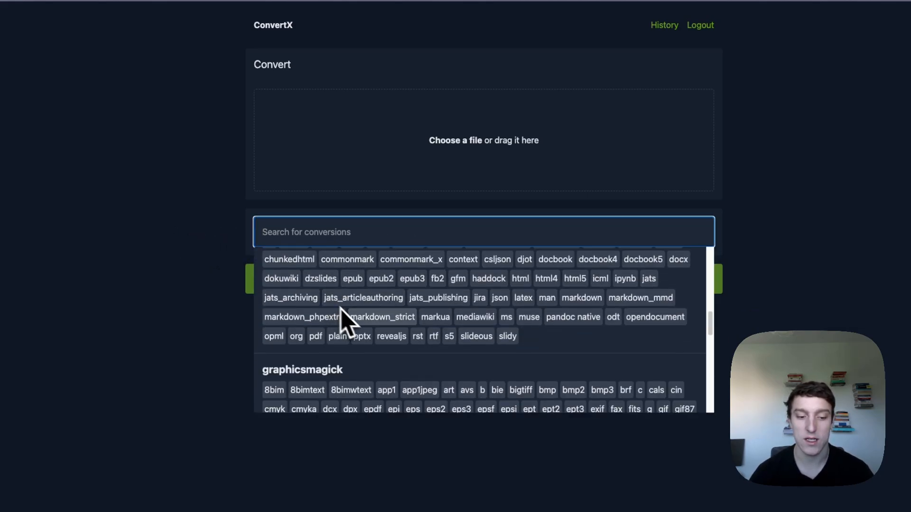
pyautogui.scroll(2, 339, 292)
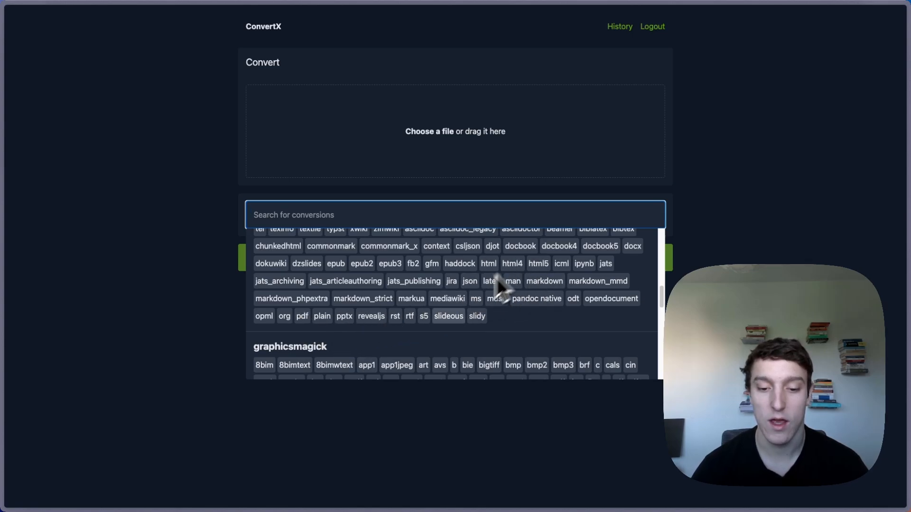
pyautogui.scroll(-12, 494, 275)
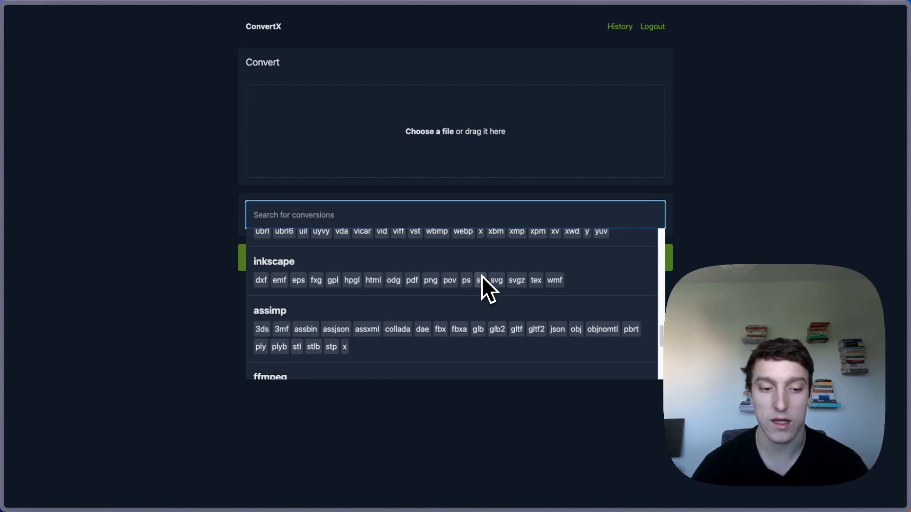
pyautogui.scroll(-3, 393, 280)
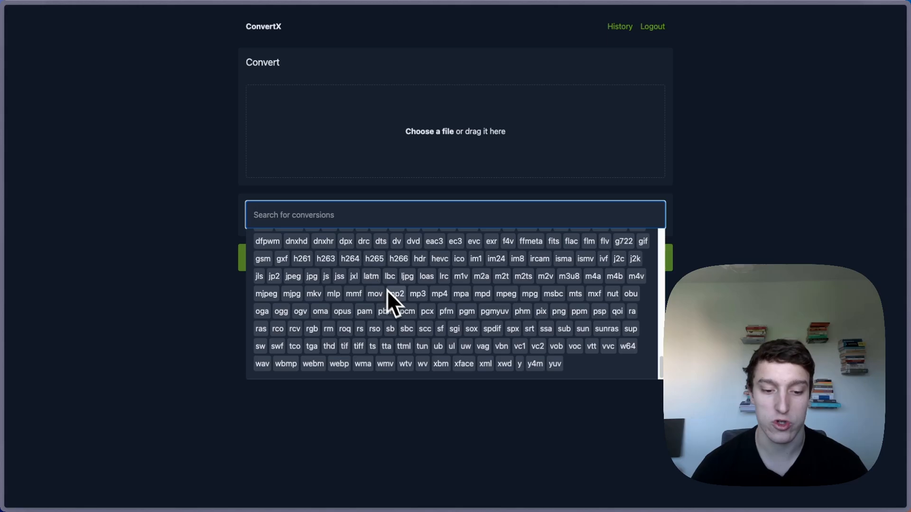
pyautogui.click(442, 469)
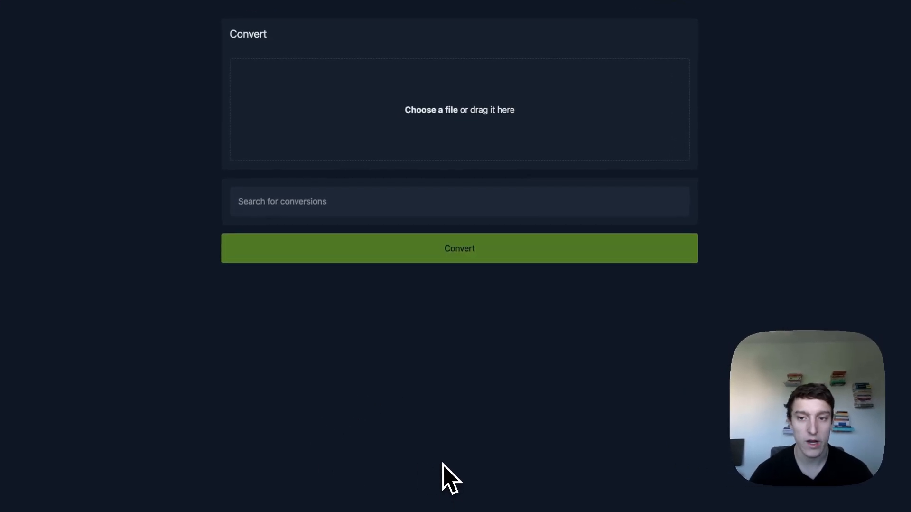
pyautogui.hotkey('alt', 'Tab')
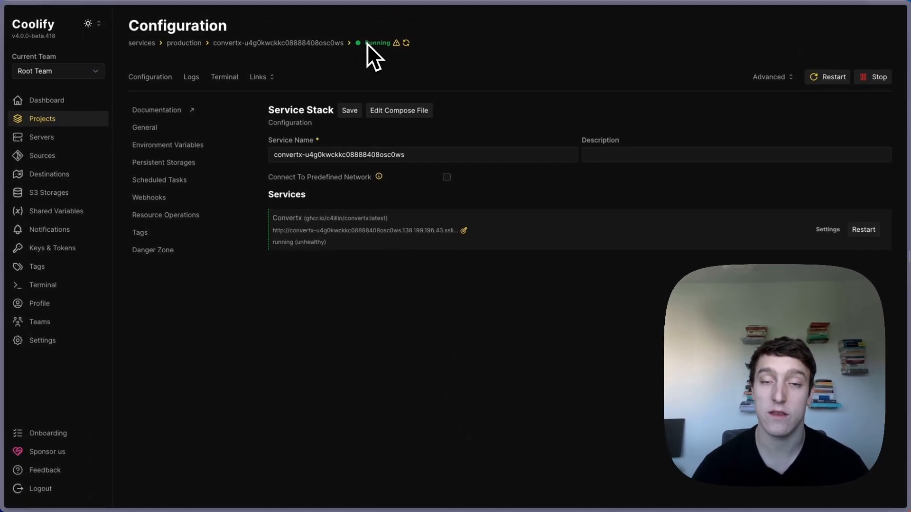
# - From the production environment, search 'chat' among new resources and add the Chatwoot service
pyautogui.click(164, 53)
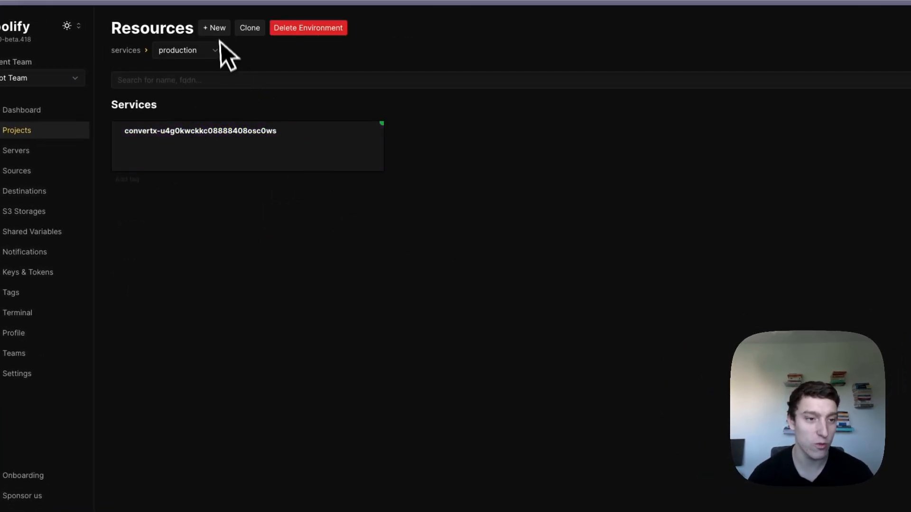
pyautogui.click(224, 28)
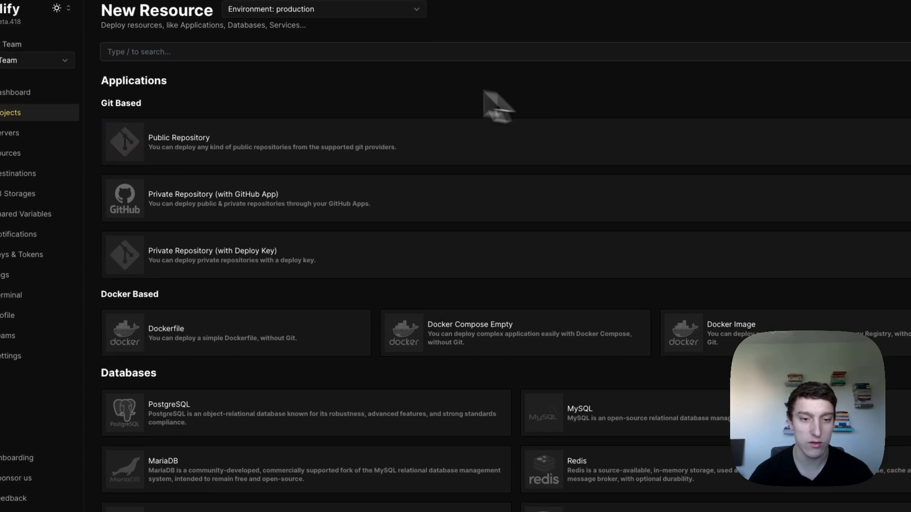
pyautogui.write('chat')
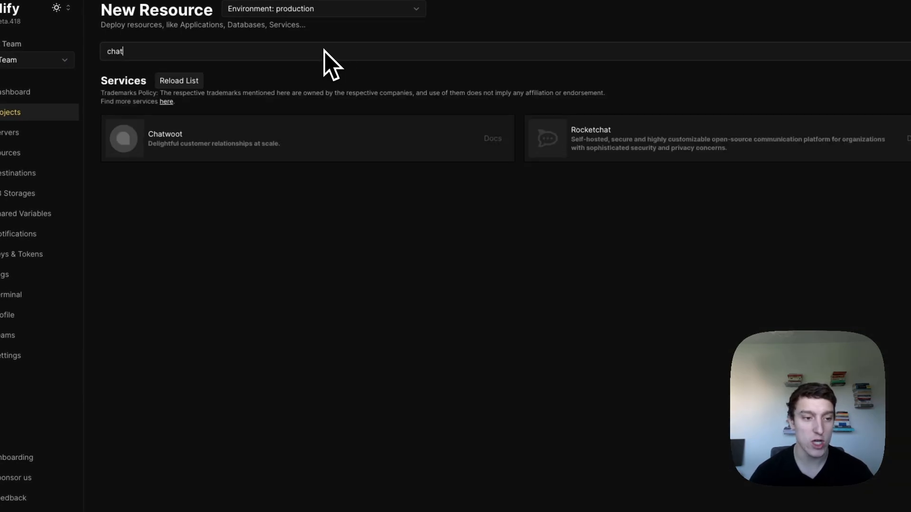
pyautogui.click(267, 142)
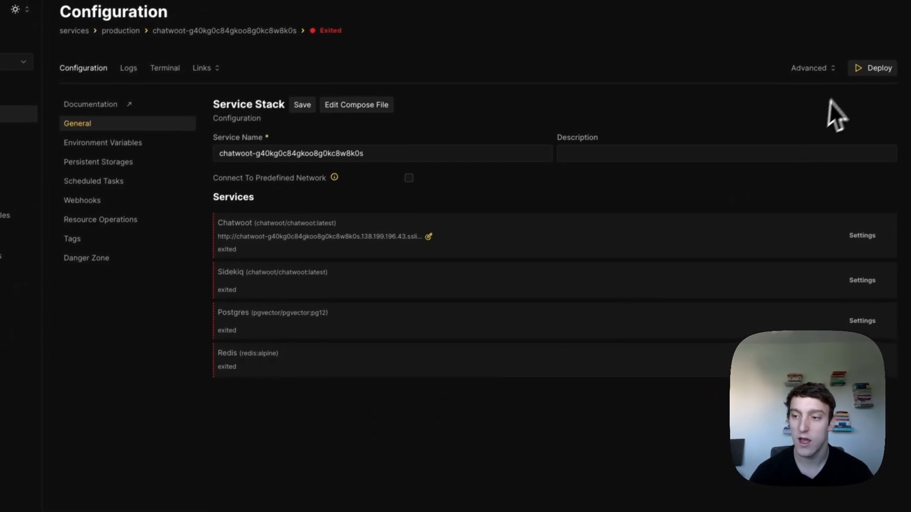
# - Deploy the Chatwoot stack, then open its public URL from Links and reload it
pyautogui.click(873, 68)
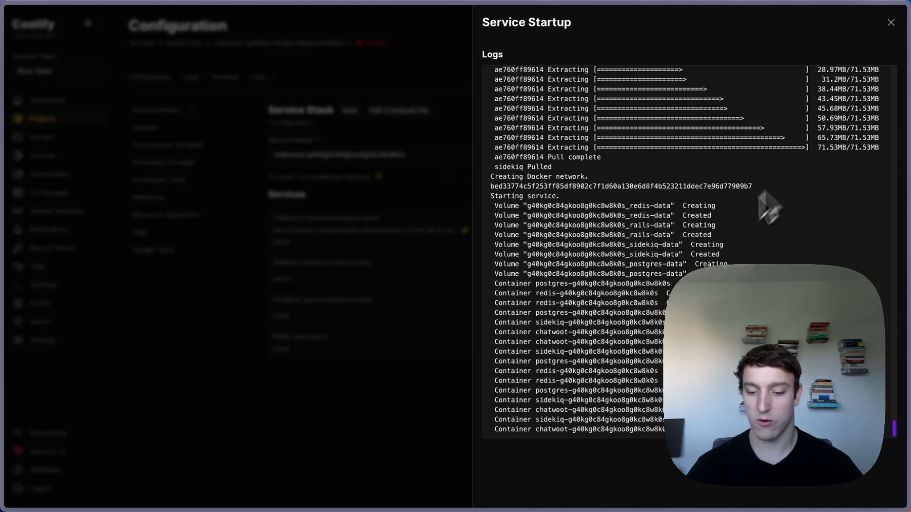
pyautogui.click(890, 24)
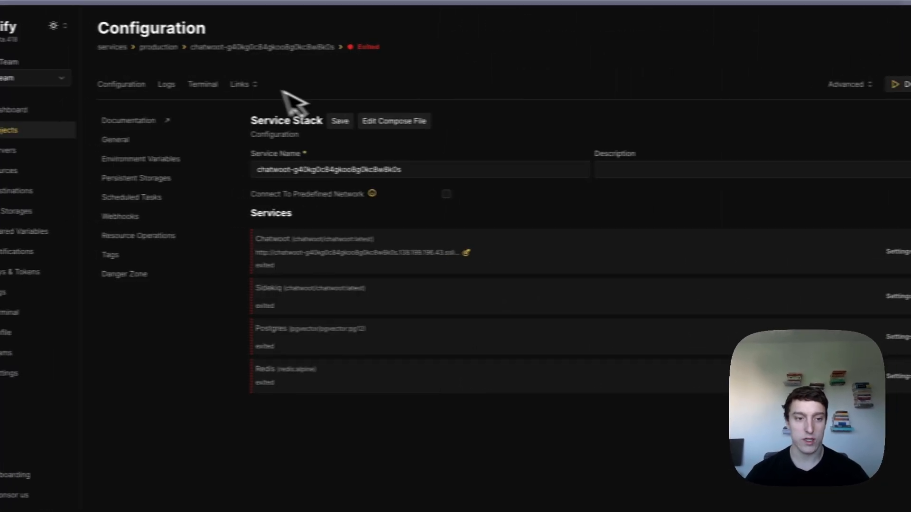
pyautogui.click(240, 86)
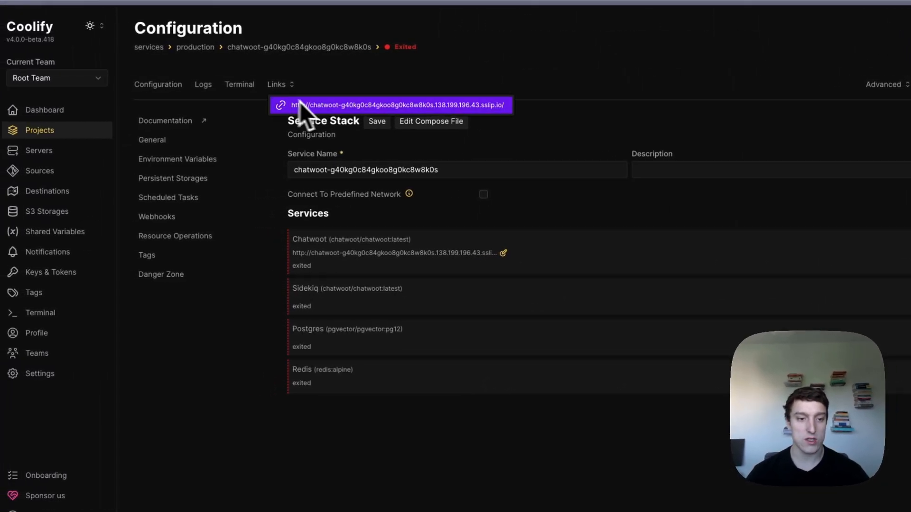
pyautogui.click(300, 107)
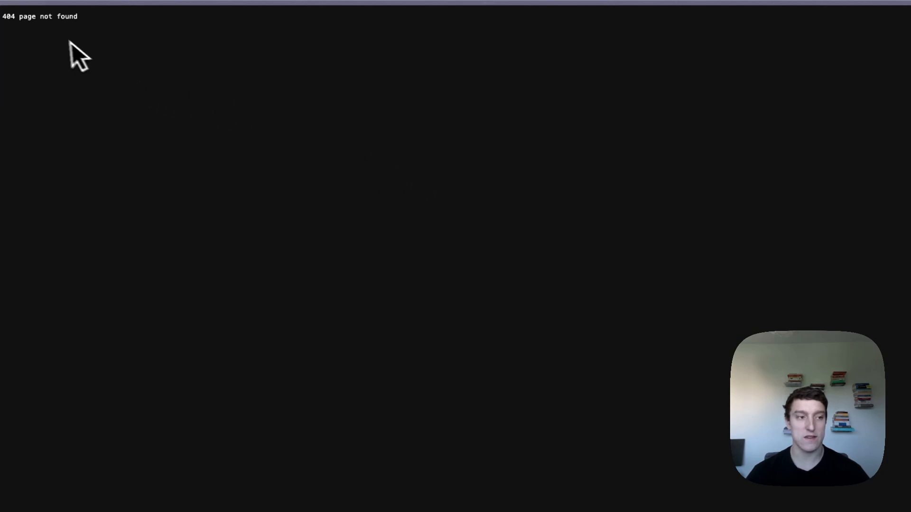
pyautogui.press('super+r')
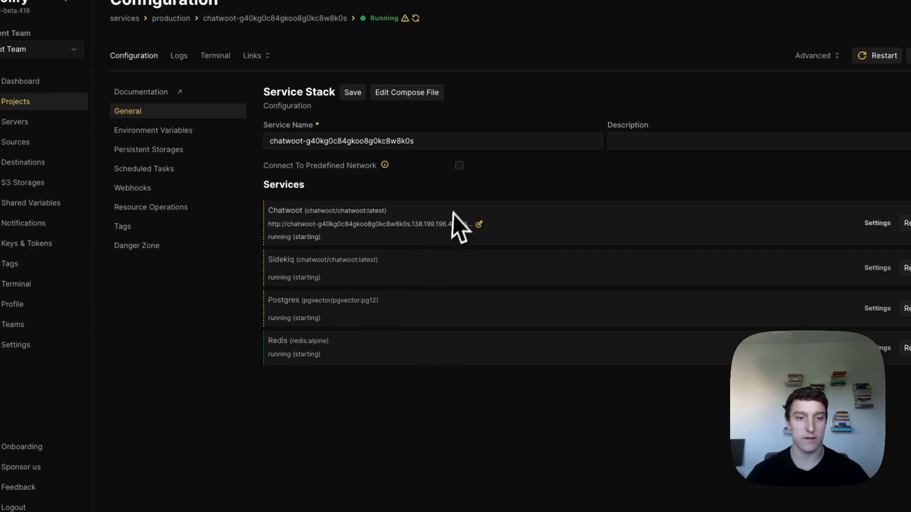
# - Inspect the Chatwoot and Postgres container logs on the service's Logs page
pyautogui.click(179, 56)
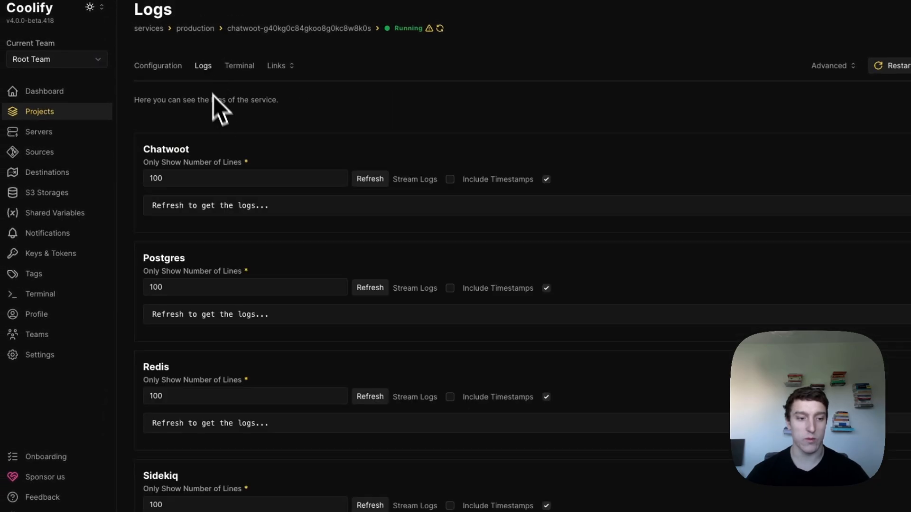
pyautogui.click(369, 180)
pyautogui.scroll(-1, 388, 323)
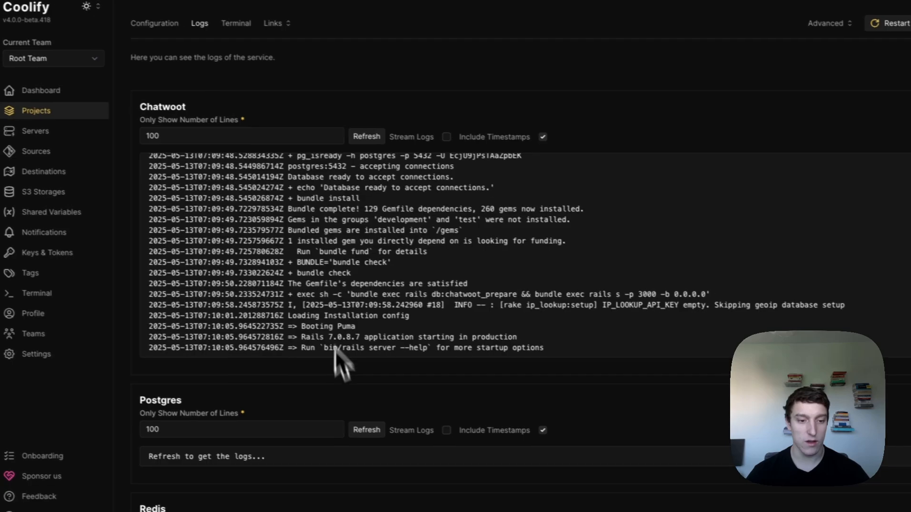
pyautogui.scroll(-2, 335, 349)
pyautogui.click(332, 328)
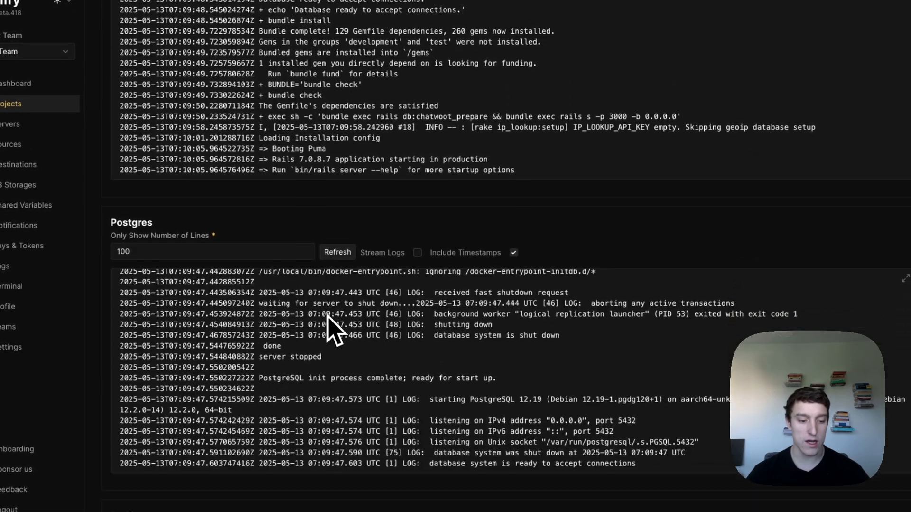
pyautogui.scroll(-4, 338, 320)
pyautogui.moveTo(636, 352); pyautogui.dragTo(632, 266)
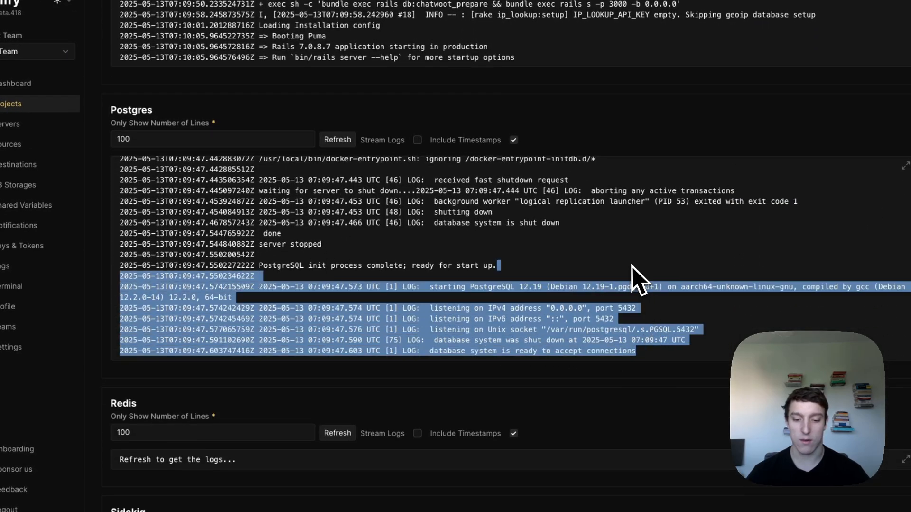
pyautogui.scroll(5, 545, 281)
pyautogui.scroll(1, 276, 132)
pyautogui.scroll(6, 277, 132)
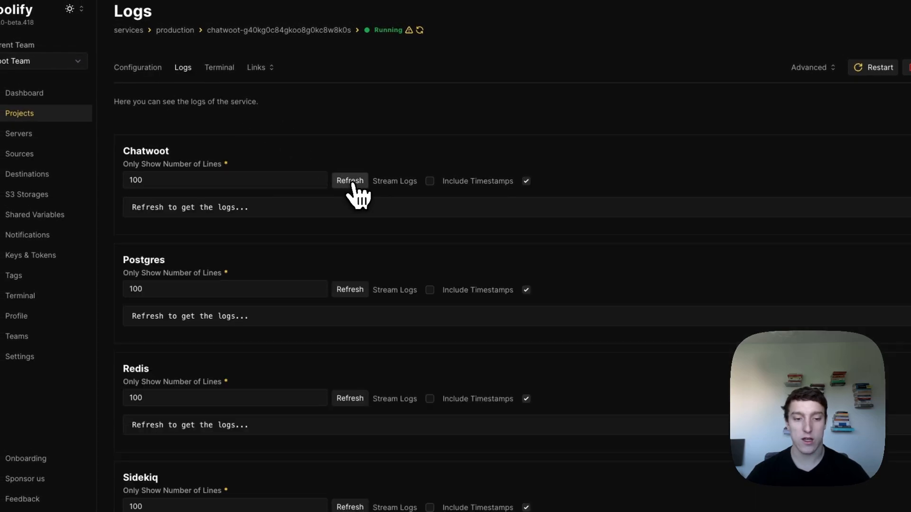
# - Reload the Chatwoot container logs, review the latest lines, and list the public links
pyautogui.click(351, 183)
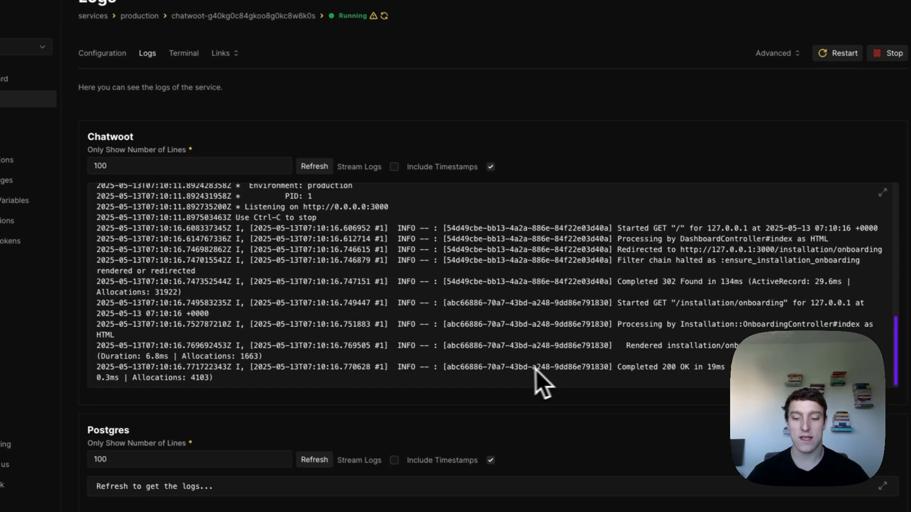
pyautogui.moveTo(711, 379); pyautogui.dragTo(631, 268)
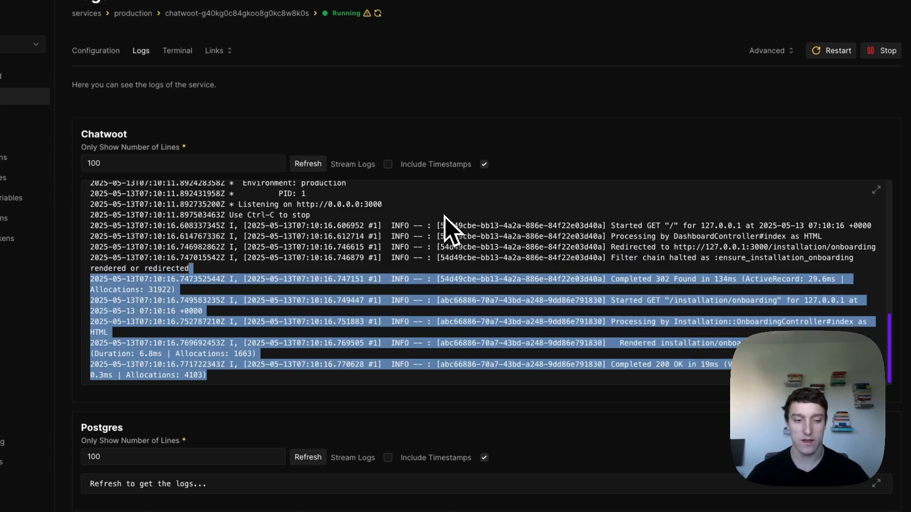
pyautogui.click(432, 217)
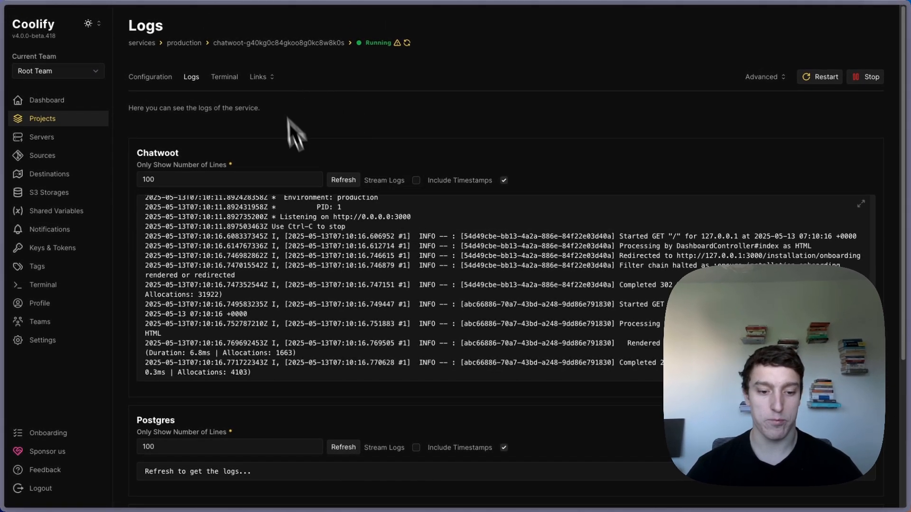
pyautogui.click(260, 77)
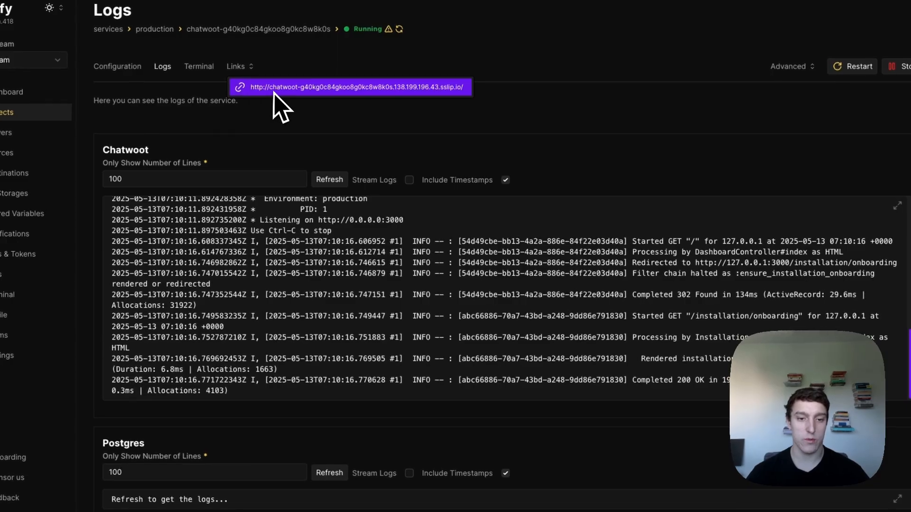
# - Open the sslip.io Chatwoot instance, autofill name, company and e-mail, set a password, and submit
pyautogui.click(274, 93)
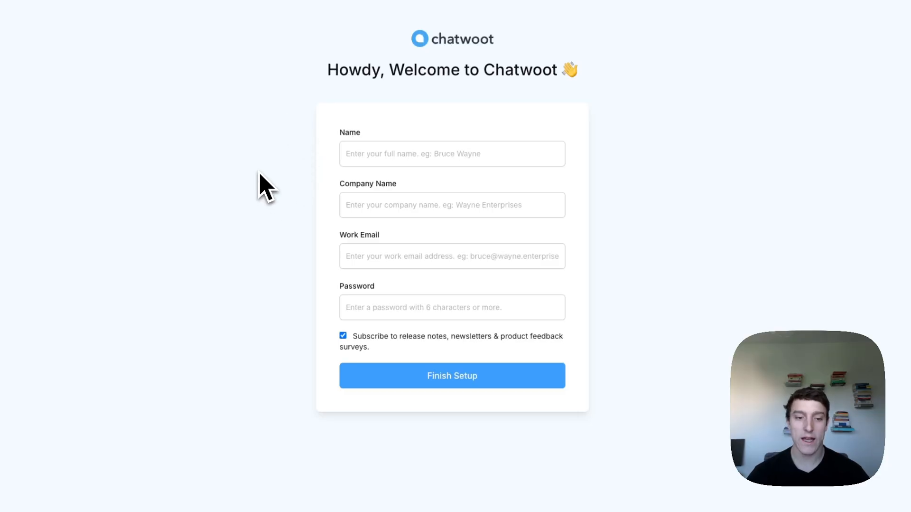
pyautogui.click(385, 154)
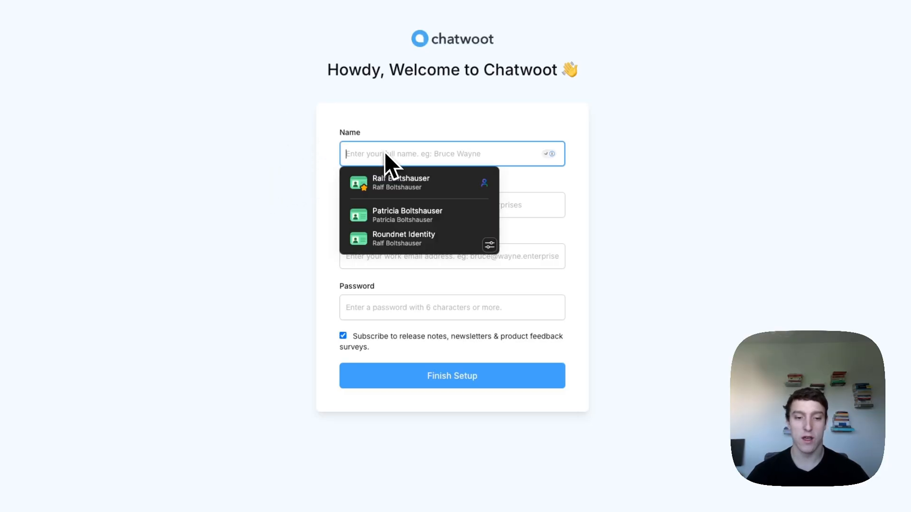
pyautogui.click(398, 180)
pyautogui.click(494, 332)
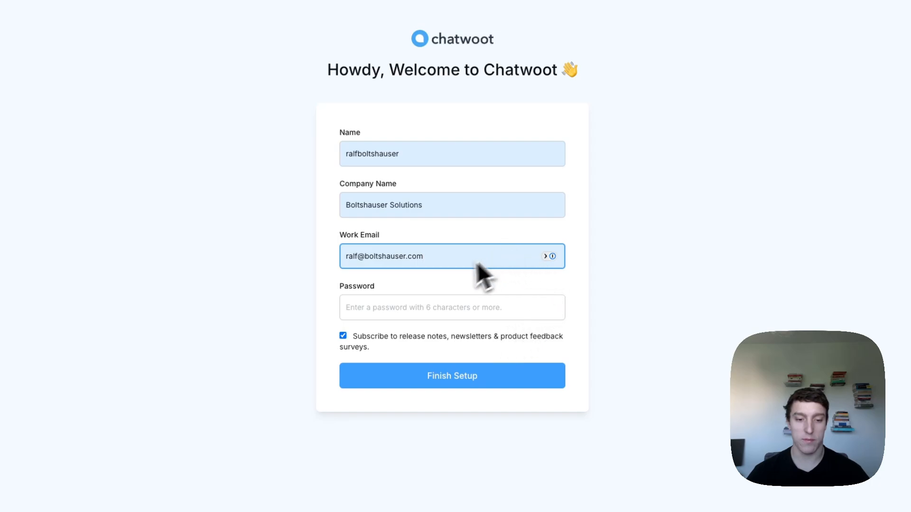
pyautogui.click(417, 307)
pyautogui.write('•••••••••')
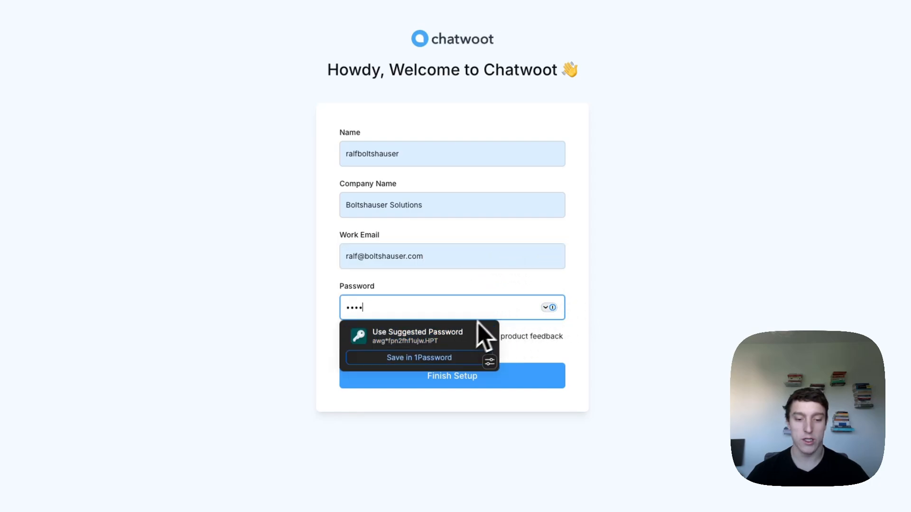
pyautogui.press('super+a')
pyautogui.write('••••••••')
pyautogui.click(633, 339)
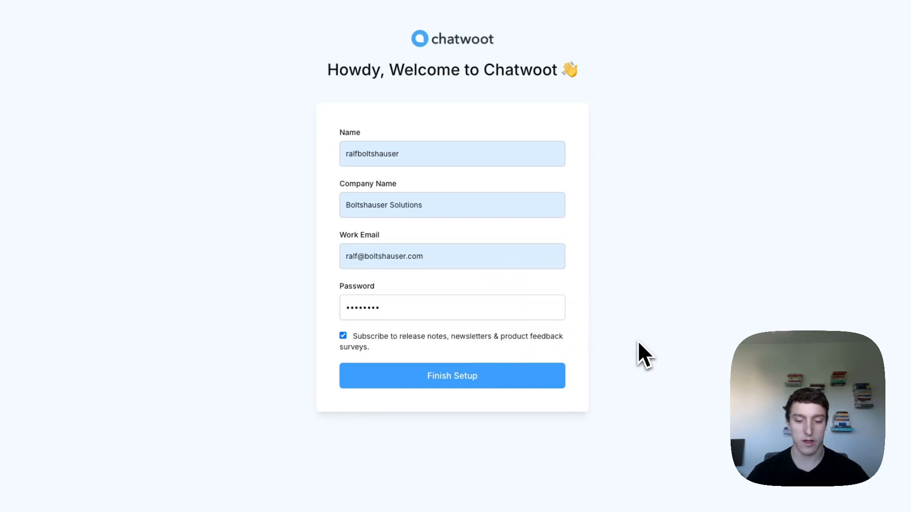
pyautogui.click(403, 343)
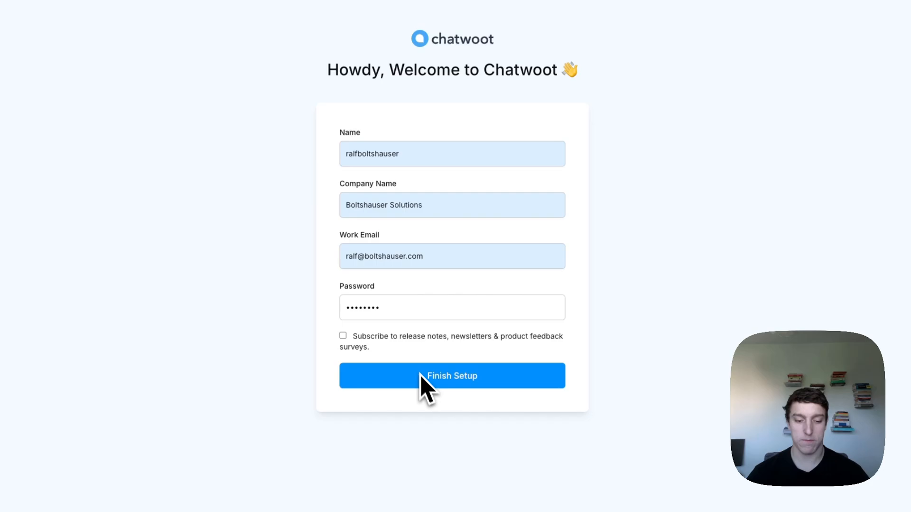
pyautogui.click(464, 385)
pyautogui.click(865, 34)
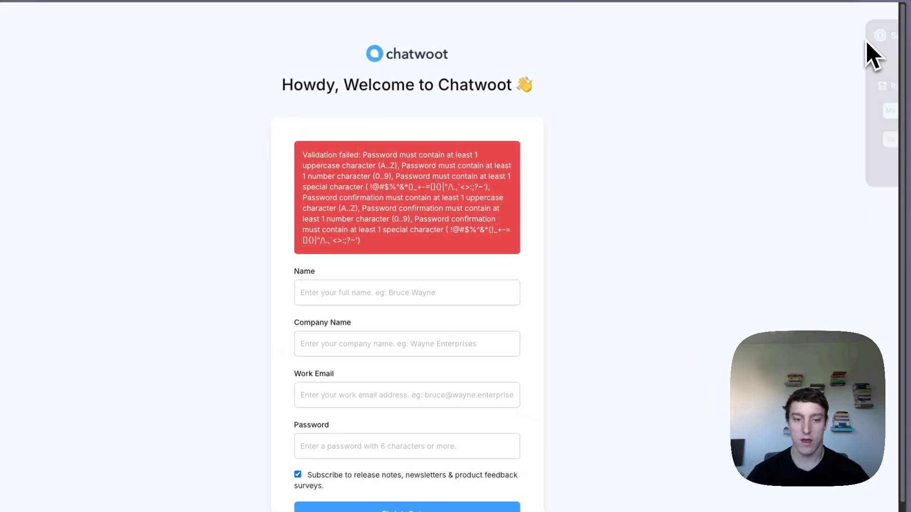
# - Refill the setup form with the saved identity and a strong suggested password, and submit it
pyautogui.click(356, 294)
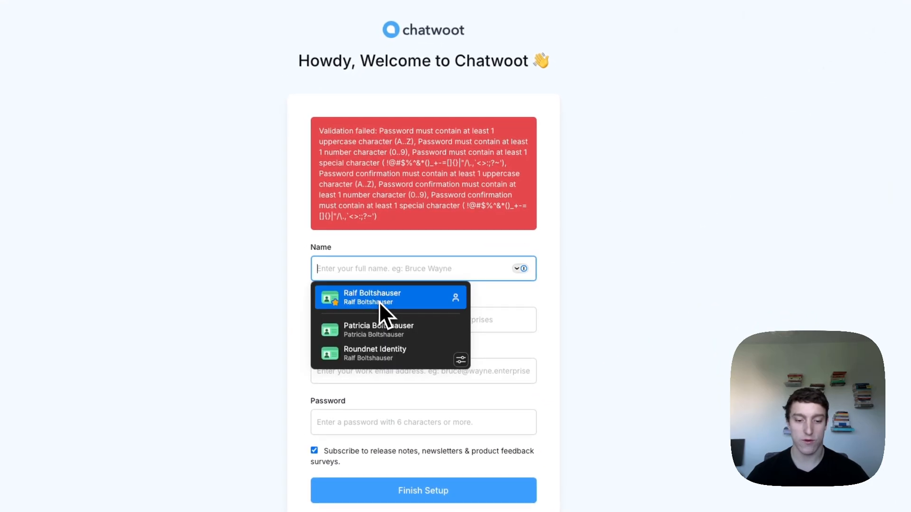
pyautogui.click(380, 301)
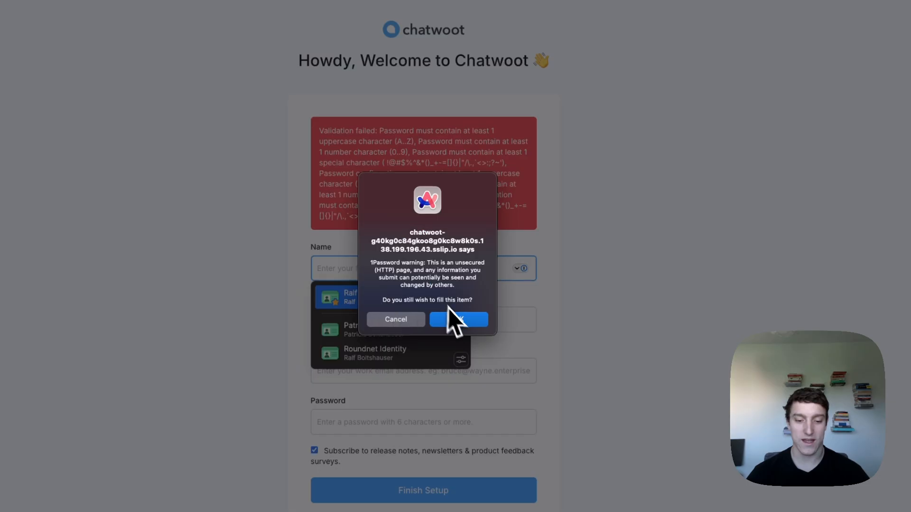
pyautogui.click(455, 321)
pyautogui.click(400, 360)
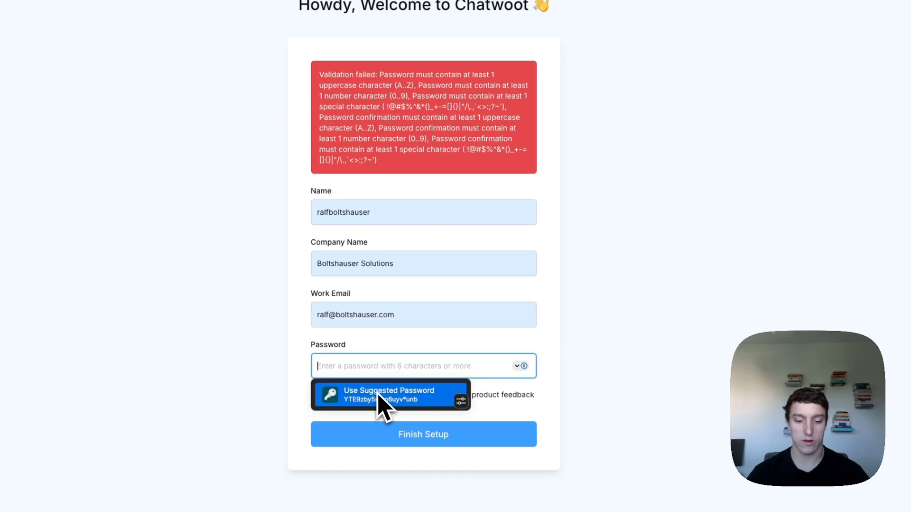
pyautogui.click(383, 400)
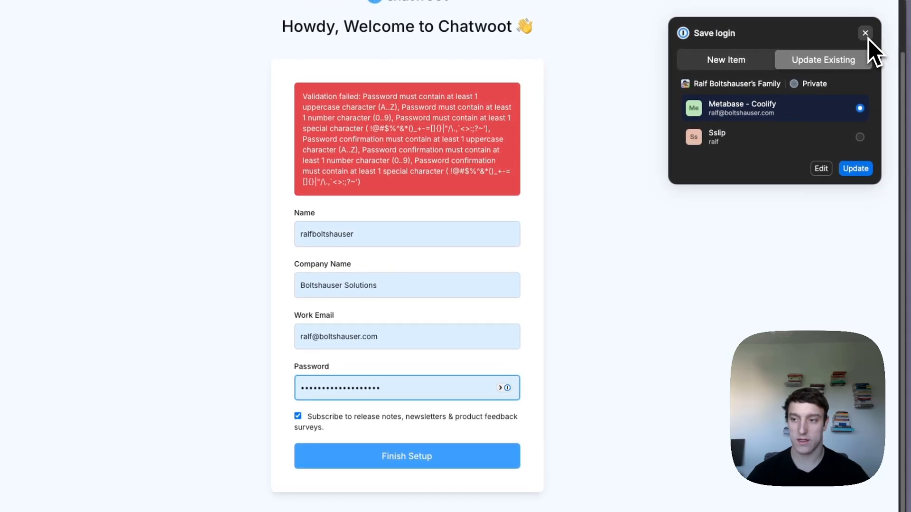
pyautogui.click(867, 33)
pyautogui.click(377, 429)
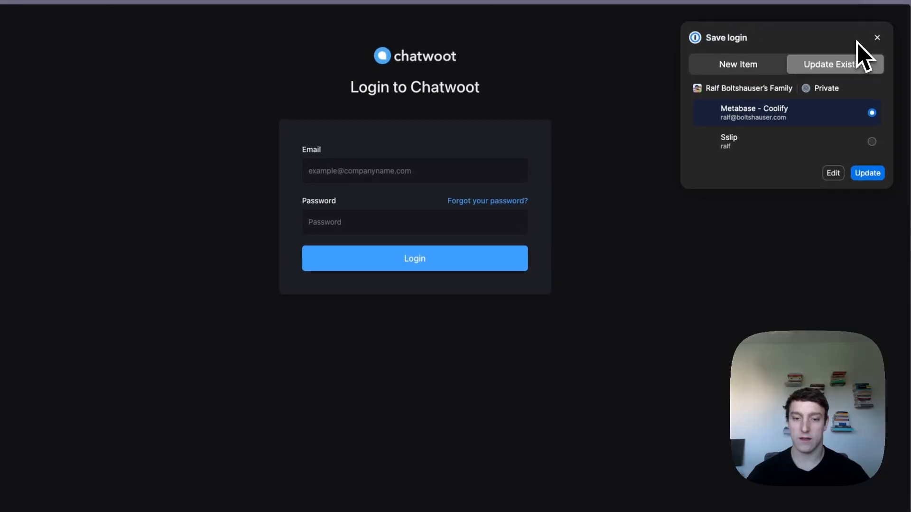
pyautogui.click(875, 39)
# - Check the 'Login to Chatwoot' page, dismissing the login autofill suggestions
pyautogui.click(476, 175)
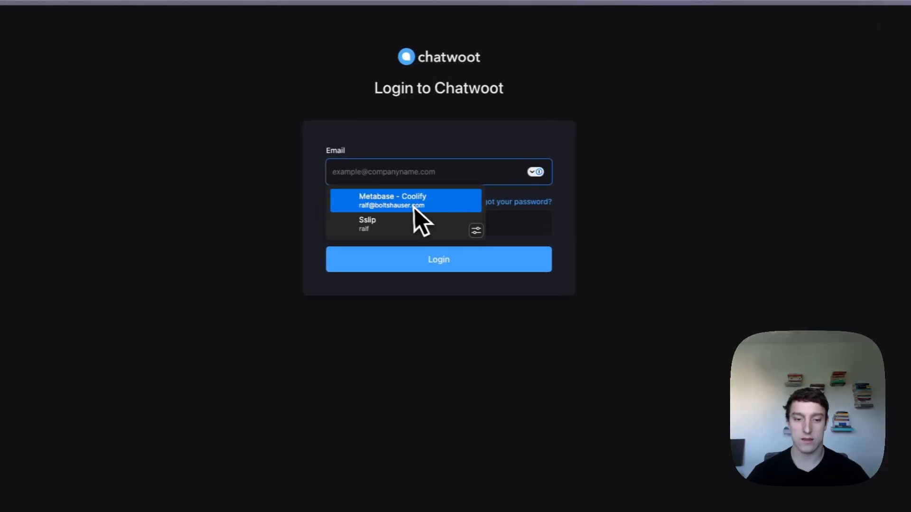
pyautogui.click(653, 148)
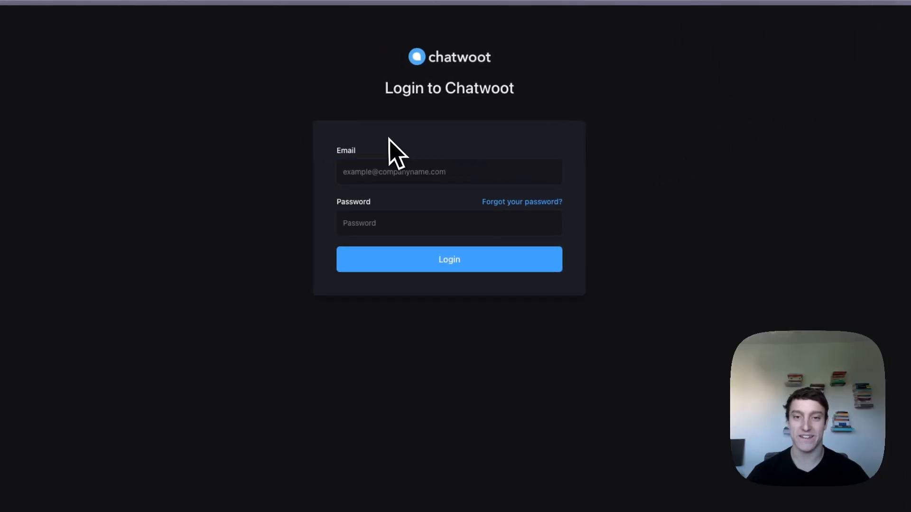
pyautogui.click(391, 174)
pyautogui.click(306, 164)
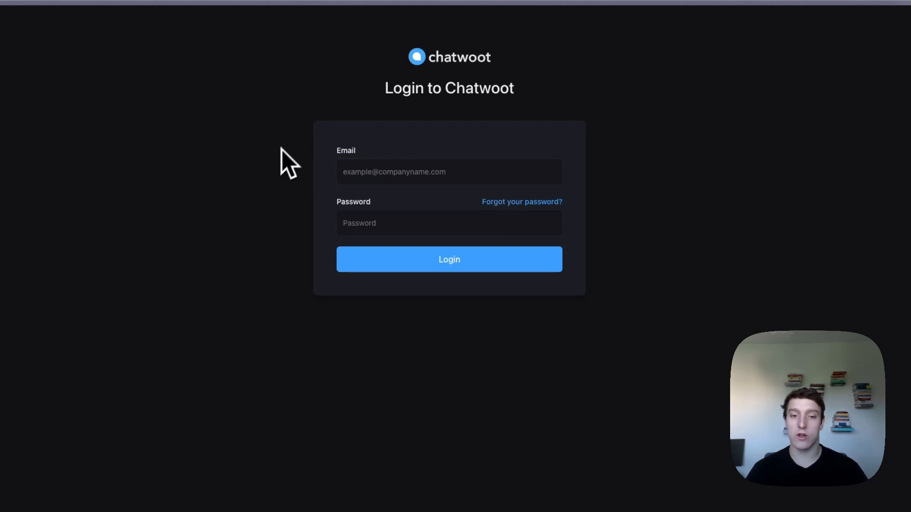
pyautogui.moveTo(354, 67); pyautogui.dragTo(624, 122)
pyautogui.click(628, 121)
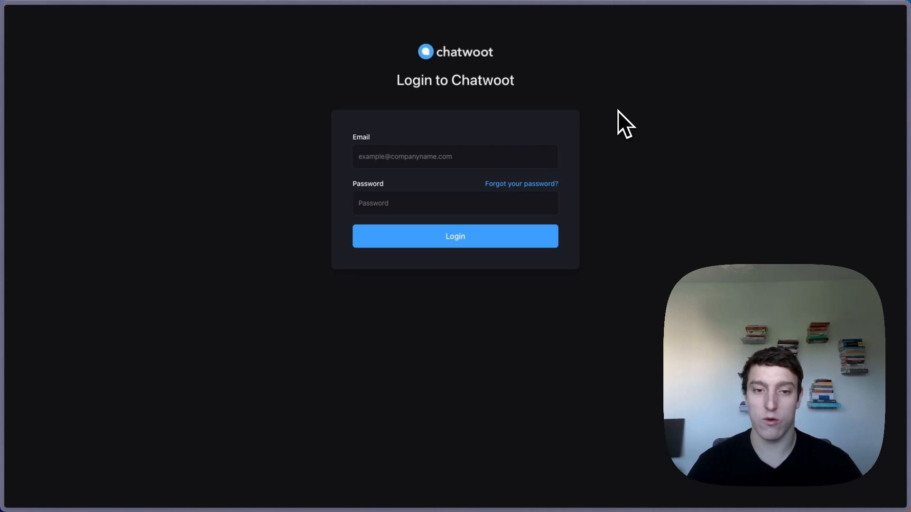
# - Switch back to Coolify and go to the production environment's Resources list
pyautogui.press('super+Tab')
pyautogui.press('super+Tab')
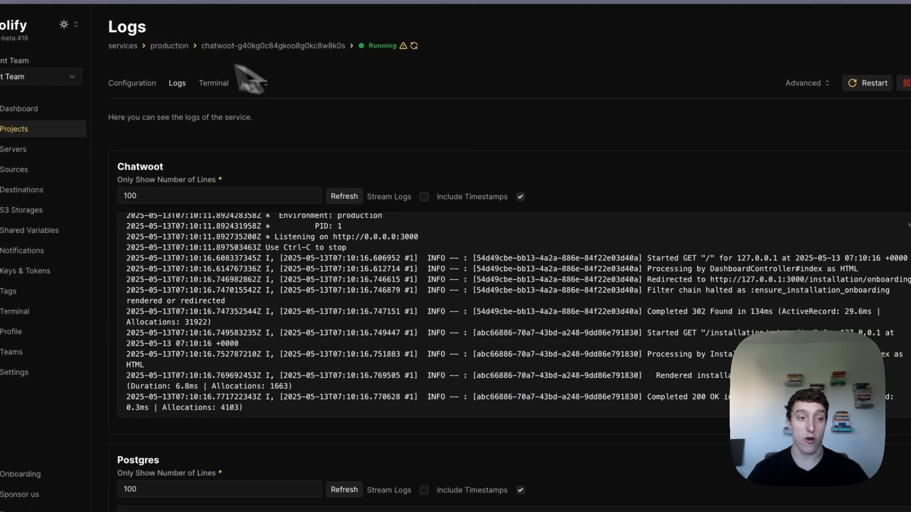
pyautogui.click(170, 46)
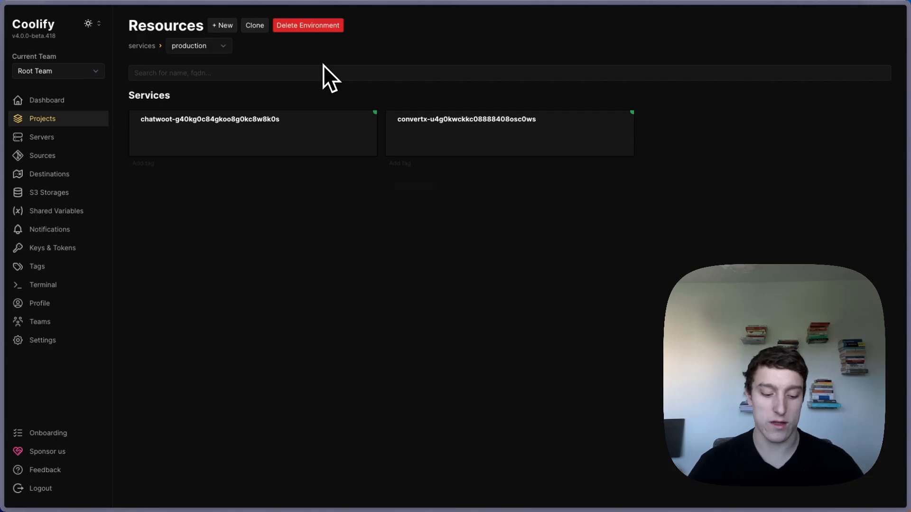
pyautogui.press('super+t')
pyautogui.write('formbricks.com')
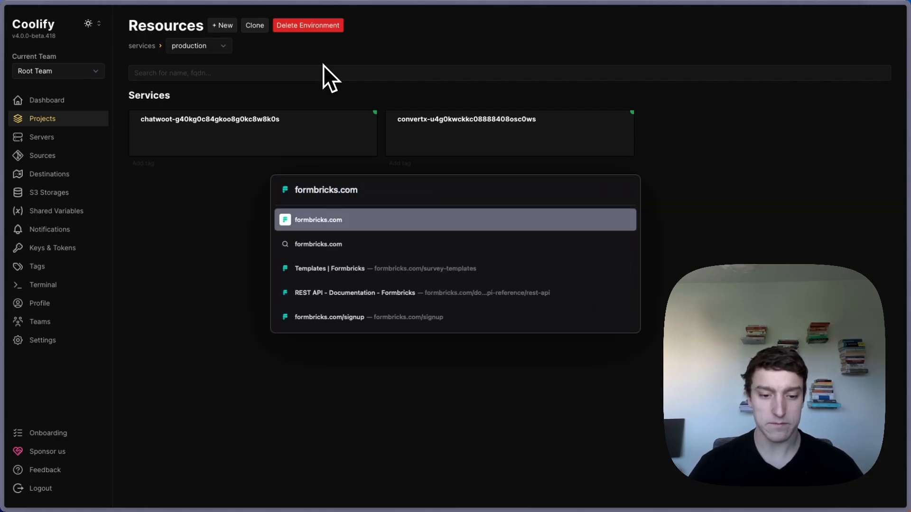
pyautogui.press('Return')
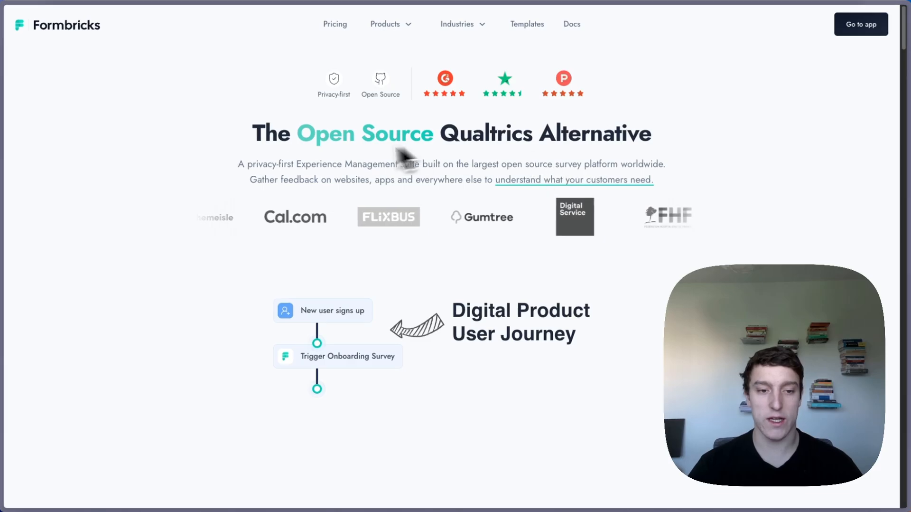
pyautogui.moveTo(278, 135); pyautogui.dragTo(667, 137)
pyautogui.click(666, 137)
pyautogui.scroll(-7, 417, 146)
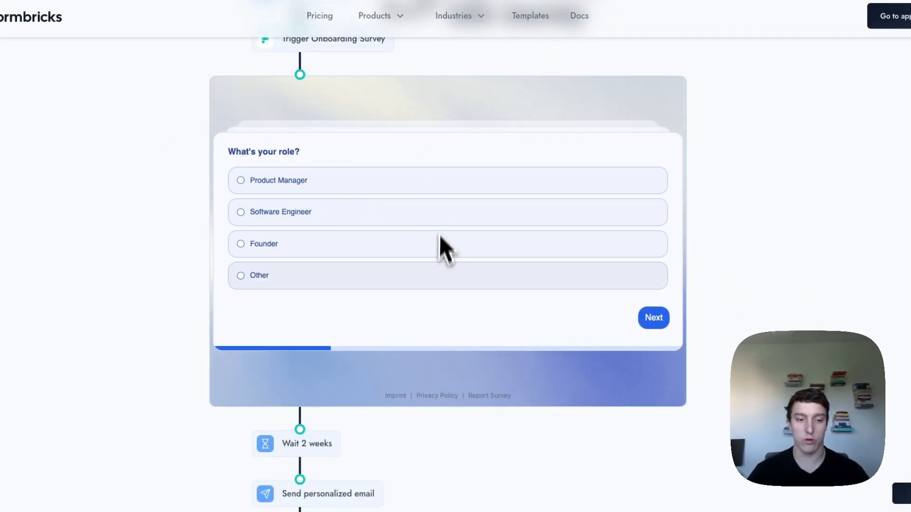
pyautogui.scroll(-5, 332, 314)
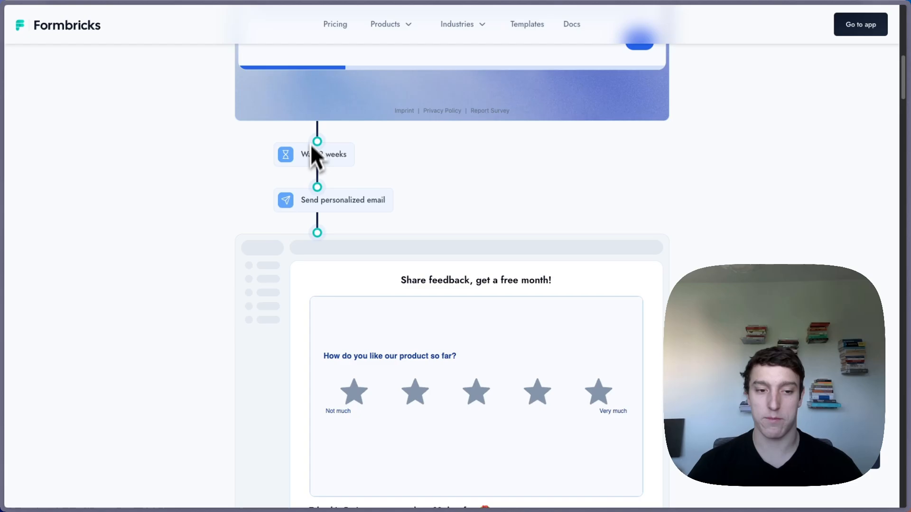
pyautogui.scroll(-4, 350, 350)
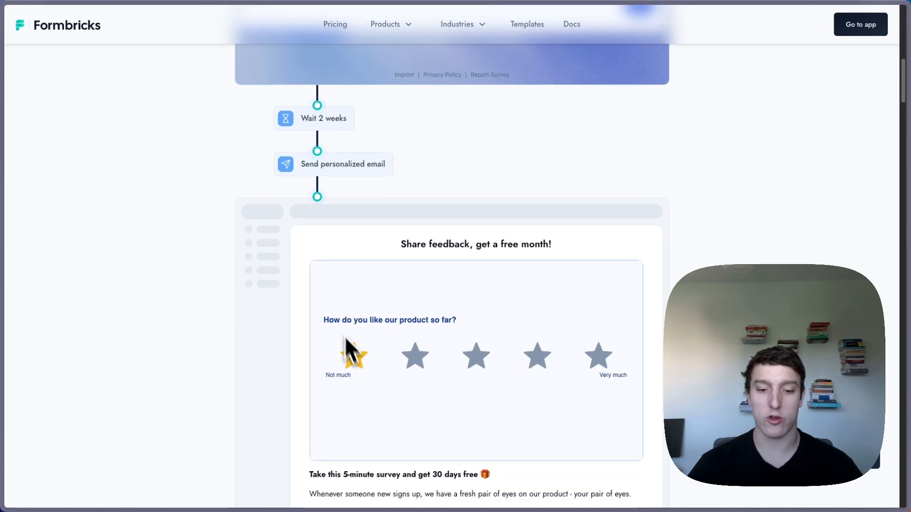
pyautogui.scroll(15, 713, 238)
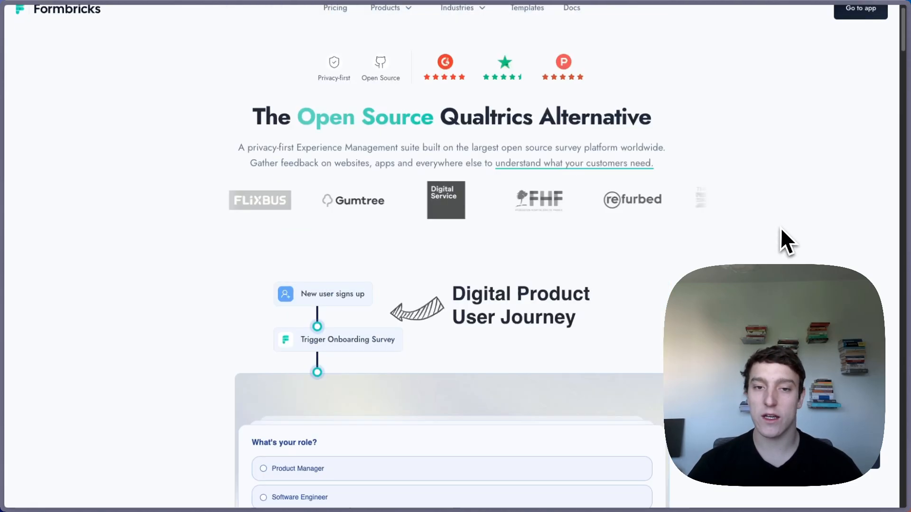
pyautogui.hotkey('alt', 'Tab')
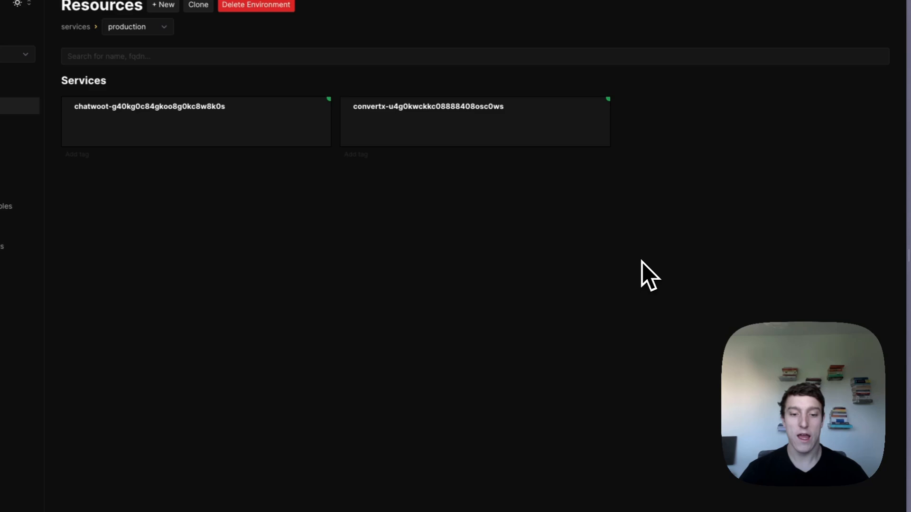
# - Search the web for 'awesome selfhosted'
pyautogui.press('super+t')
pyautogui.write('awesome')
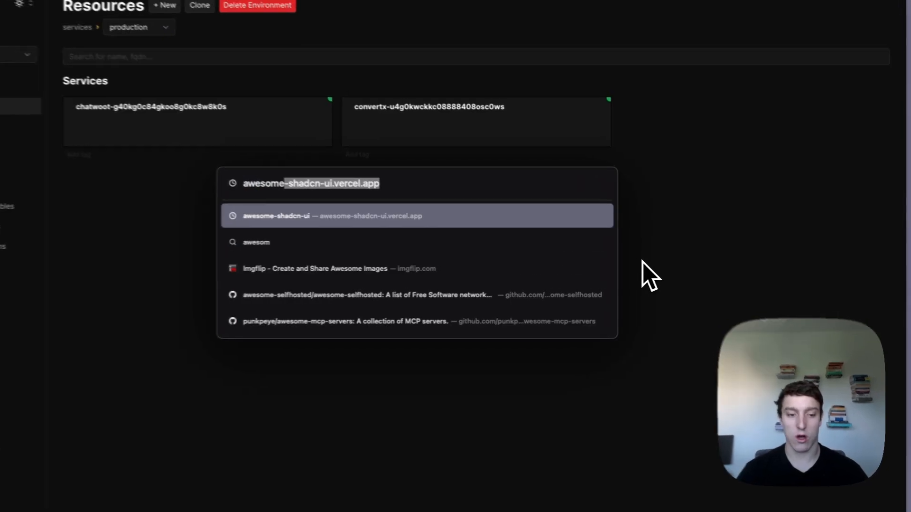
pyautogui.write(' selfho')
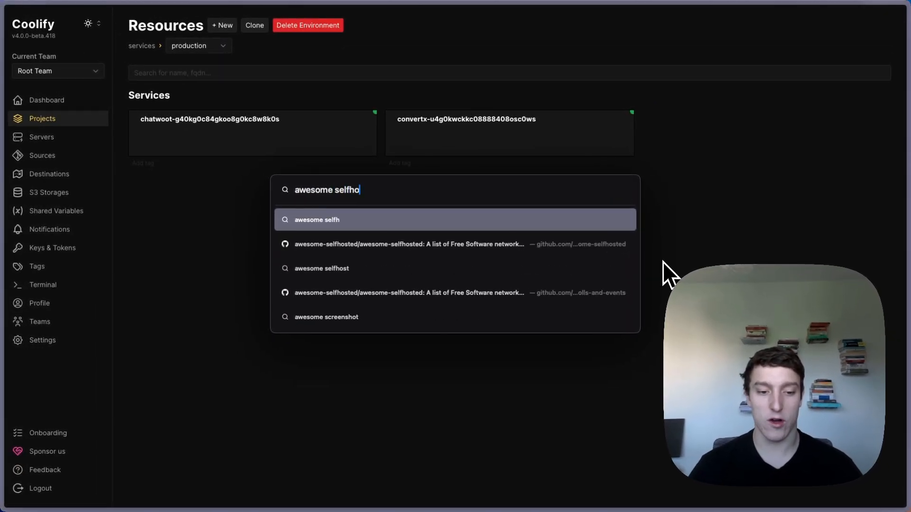
pyautogui.write('sted')
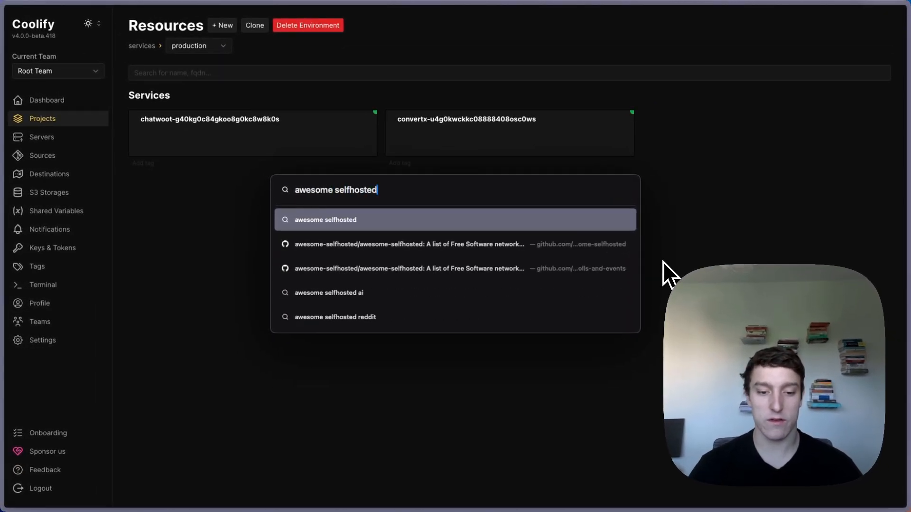
pyautogui.press('Return')
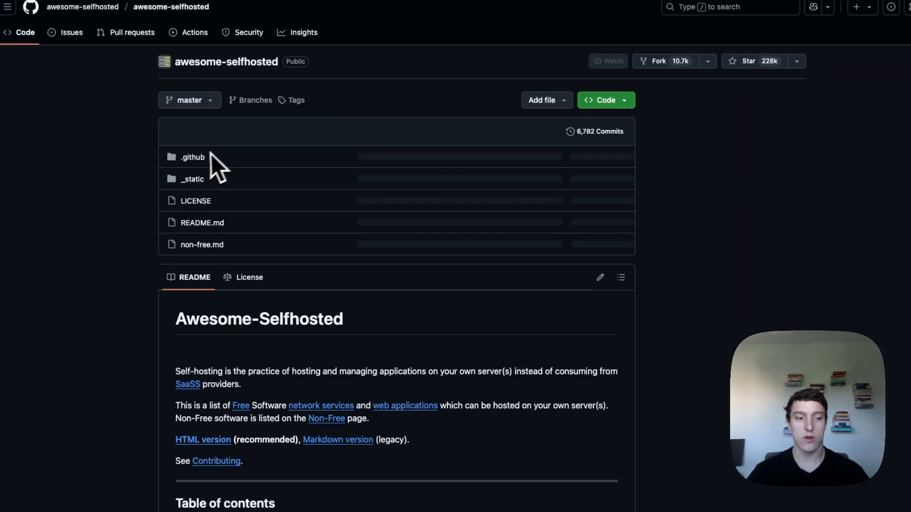
# - Browse the Analytics entries of the awesome-selfhosted list, GoAccess through Mixpost
pyautogui.scroll(-10, 209, 163)
pyautogui.scroll(3, 132, 183)
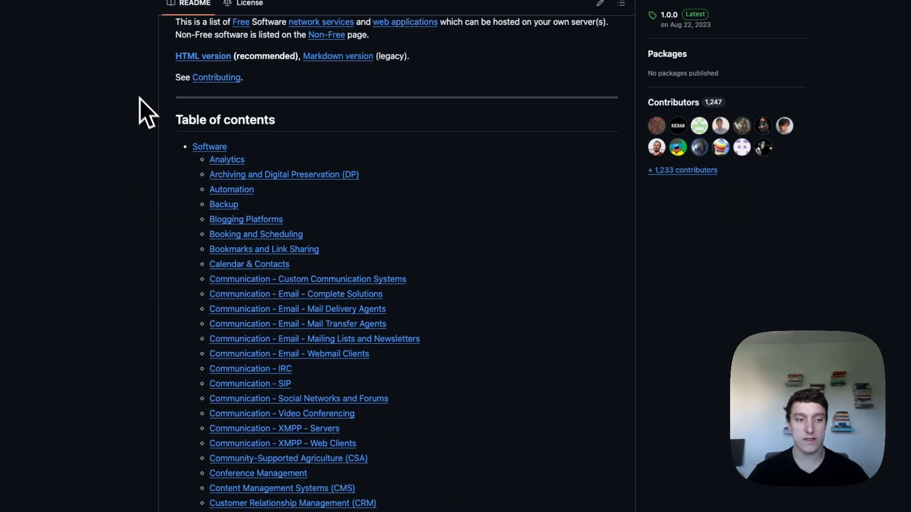
pyautogui.moveTo(140, 99); pyautogui.dragTo(442, 304)
pyautogui.scroll(-9, 488, 366)
pyautogui.scroll(-20, 470, 364)
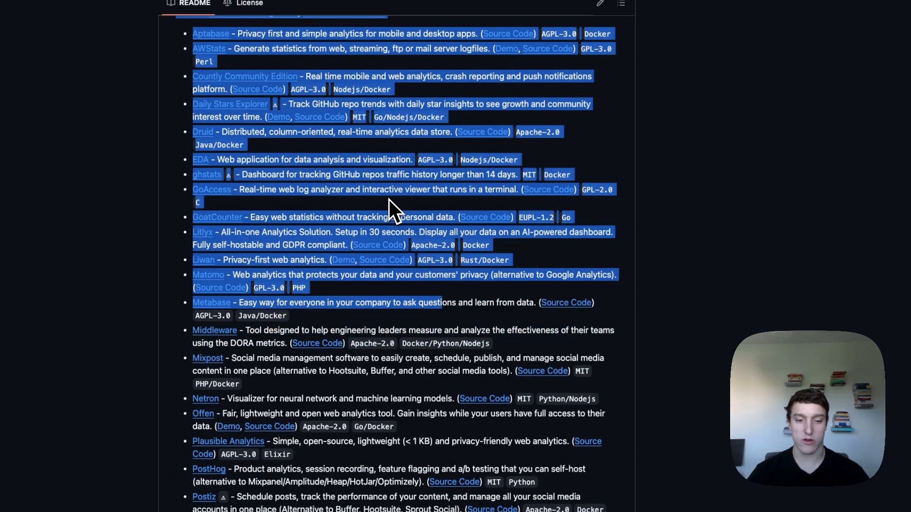
pyautogui.click(390, 201)
pyautogui.moveTo(171, 201); pyautogui.dragTo(542, 328)
pyautogui.scroll(-1, 542, 328)
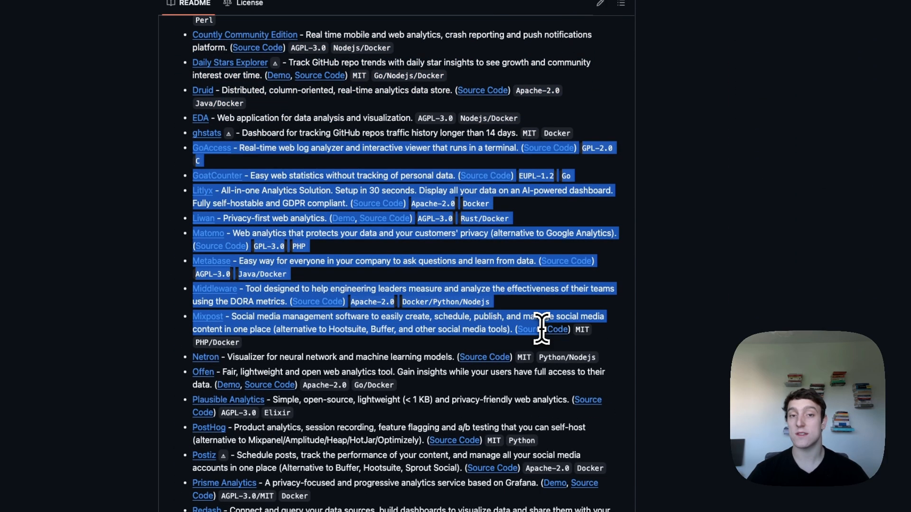
pyautogui.scroll(-3, 520, 318)
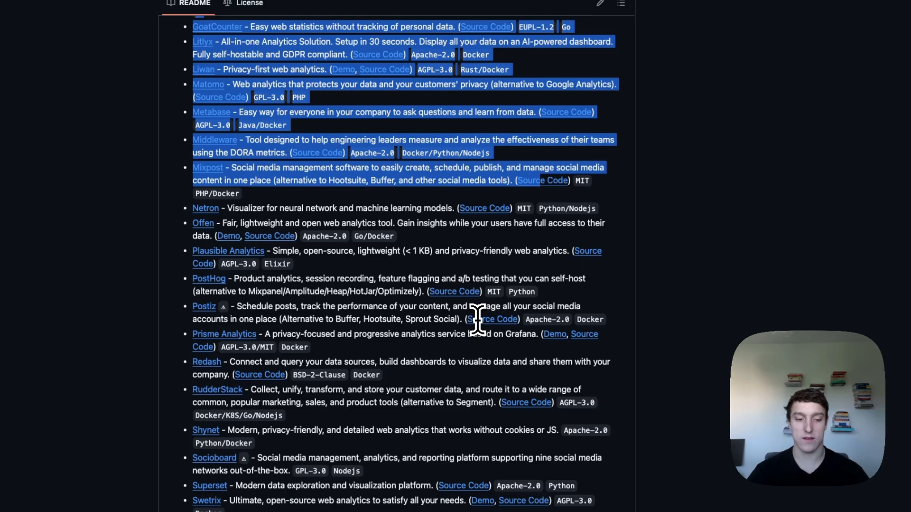
pyautogui.click(347, 281)
# - Browse the Archiving and Automation sections, then switch back to Coolify
pyautogui.scroll(-1, 347, 281)
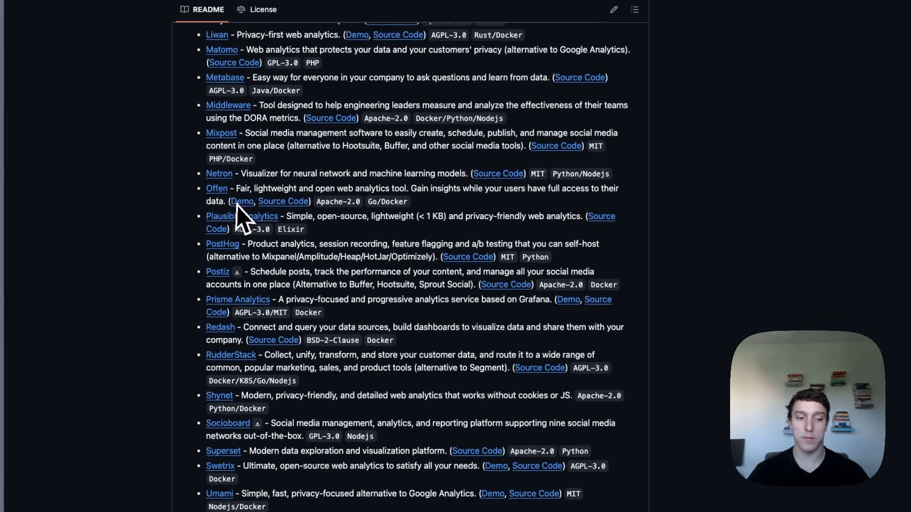
pyautogui.scroll(-10, 332, 266)
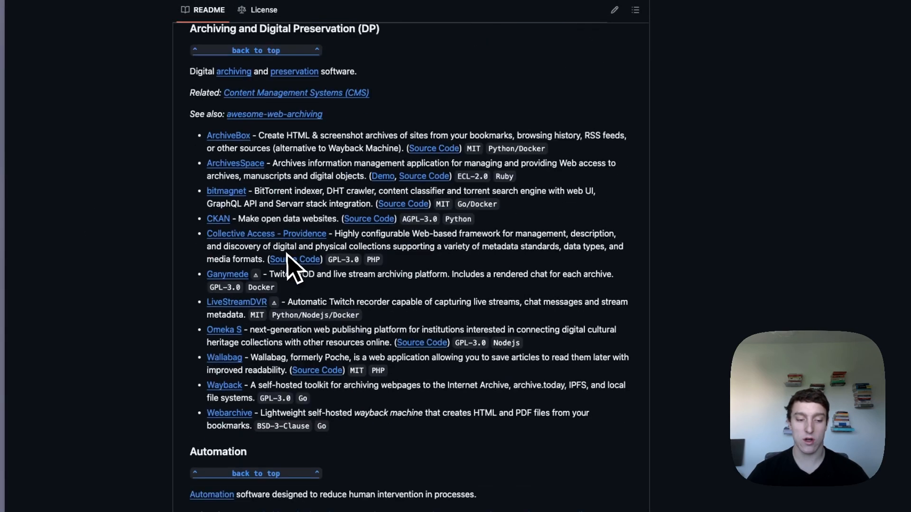
pyautogui.scroll(-3, 287, 259)
pyautogui.moveTo(164, 68); pyautogui.dragTo(463, 354)
pyautogui.click(462, 354)
pyautogui.scroll(-5, 458, 350)
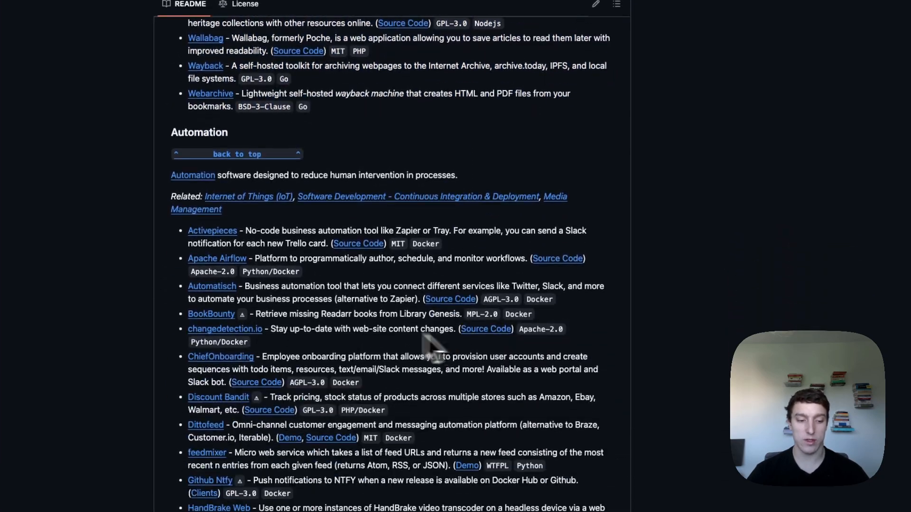
pyautogui.scroll(-10, 425, 335)
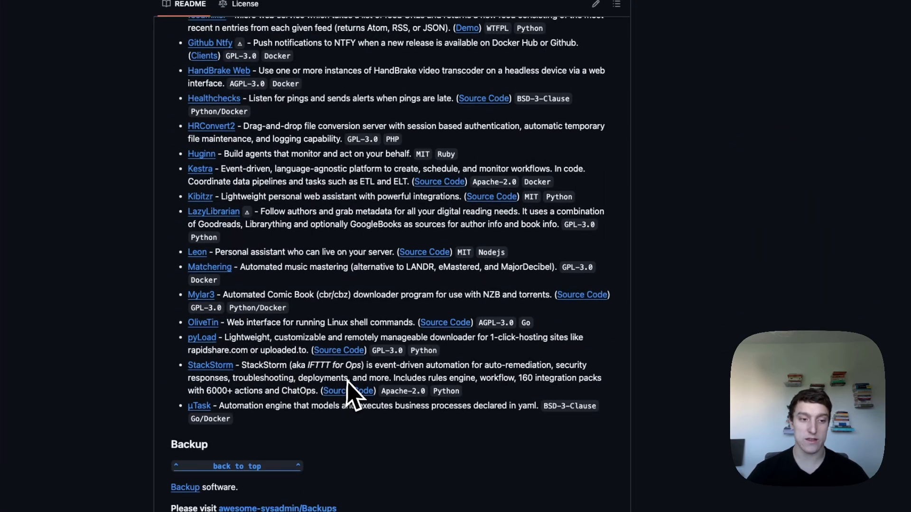
pyautogui.scroll(5, 349, 371)
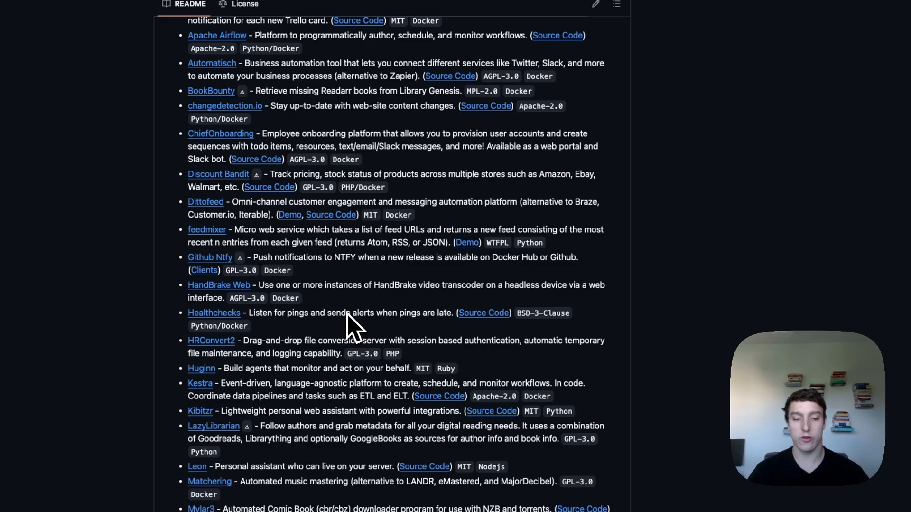
pyautogui.hotkey('alt', 'Tab')
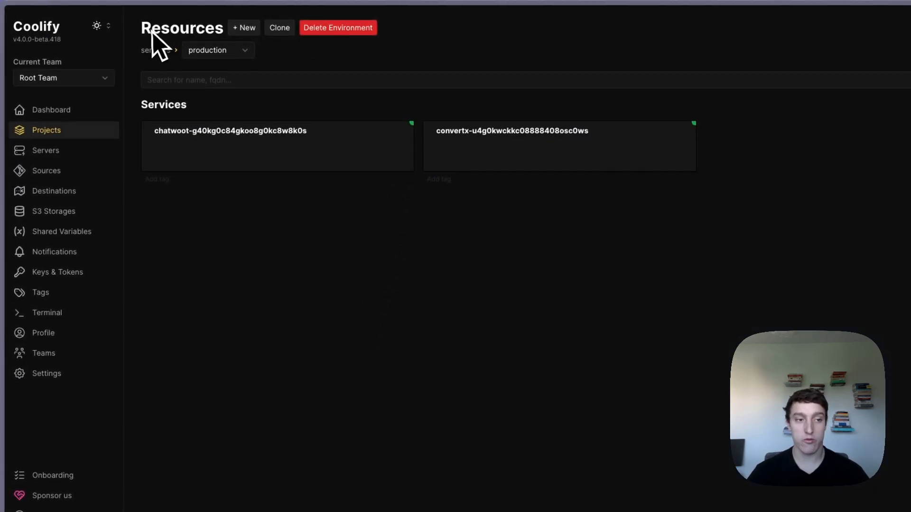
# - Add the N8N with PostgreSQL service via a 'n8n' search, then return to production resources
pyautogui.click(245, 28)
pyautogui.click(244, 69)
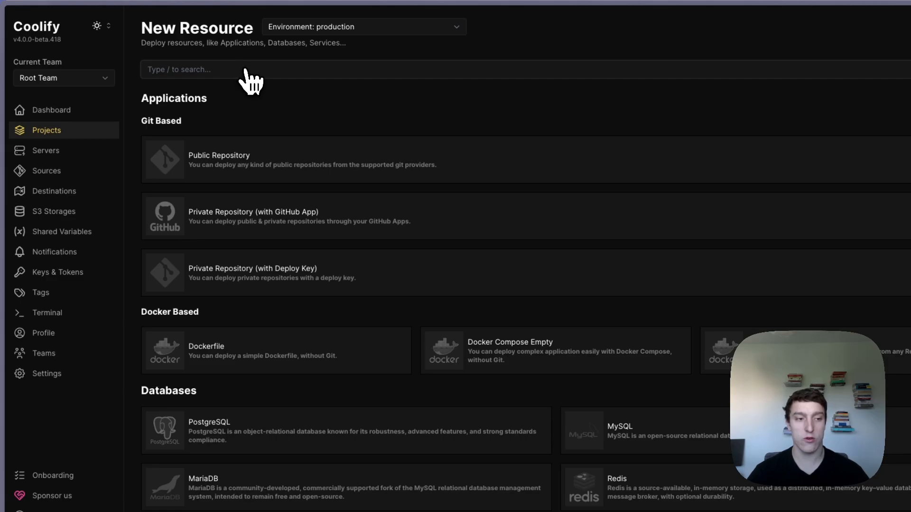
pyautogui.write('n8n')
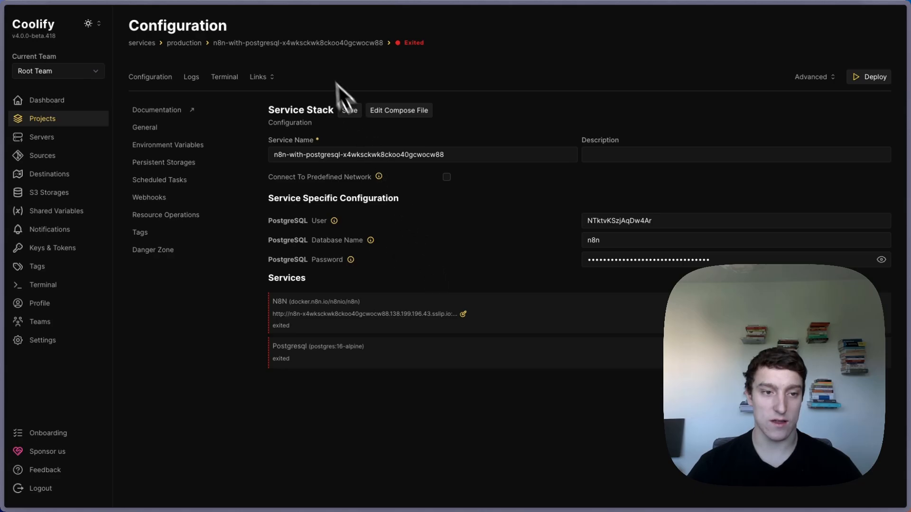
pyautogui.click(185, 42)
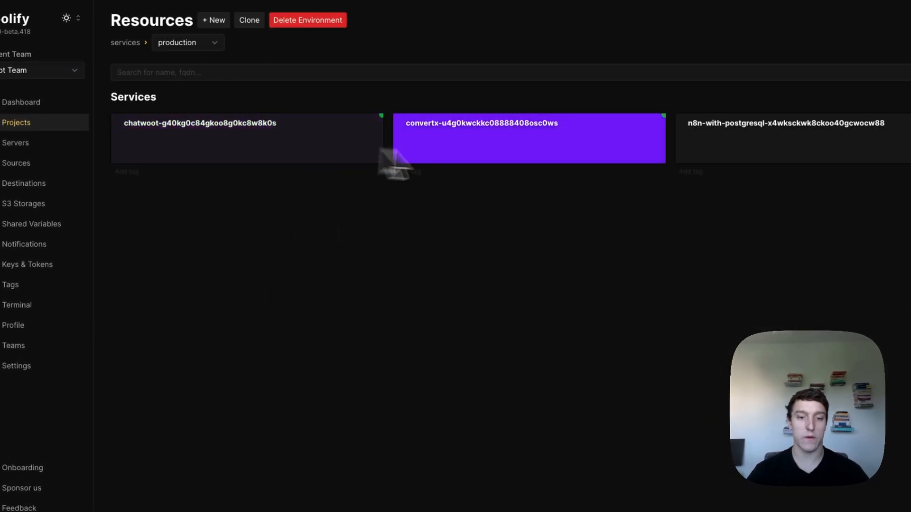
pyautogui.click(227, 157)
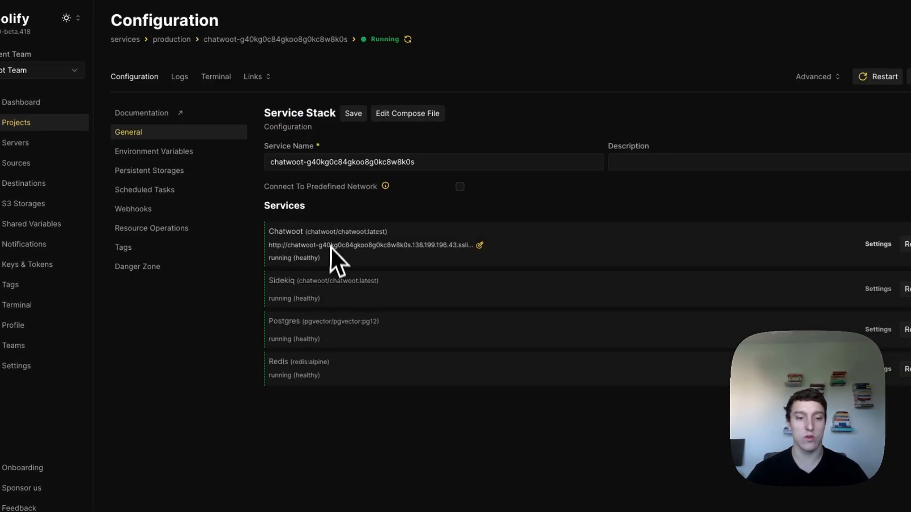
pyautogui.click(481, 245)
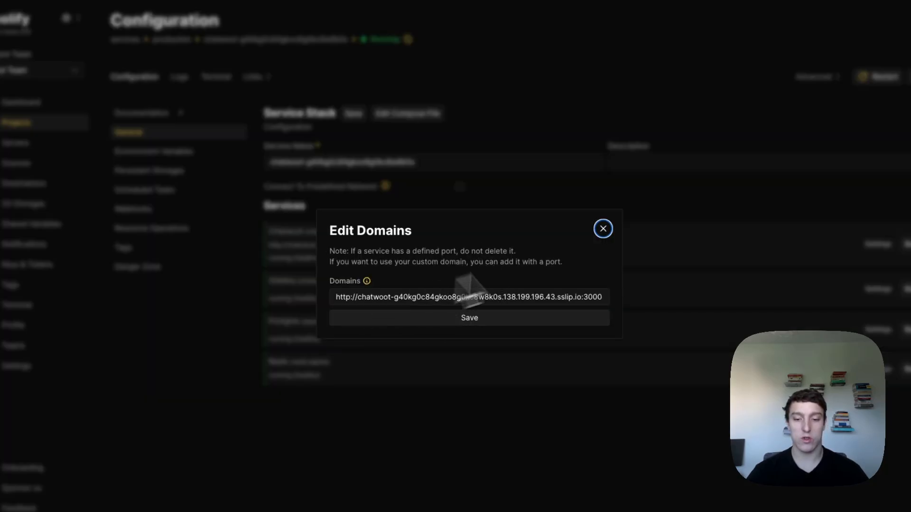
pyautogui.click(601, 228)
pyautogui.click(266, 77)
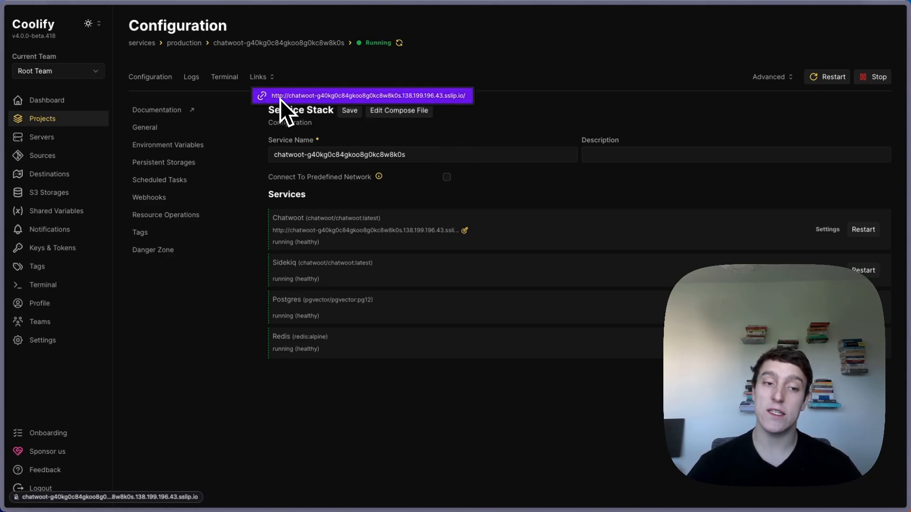
pyautogui.click(555, 127)
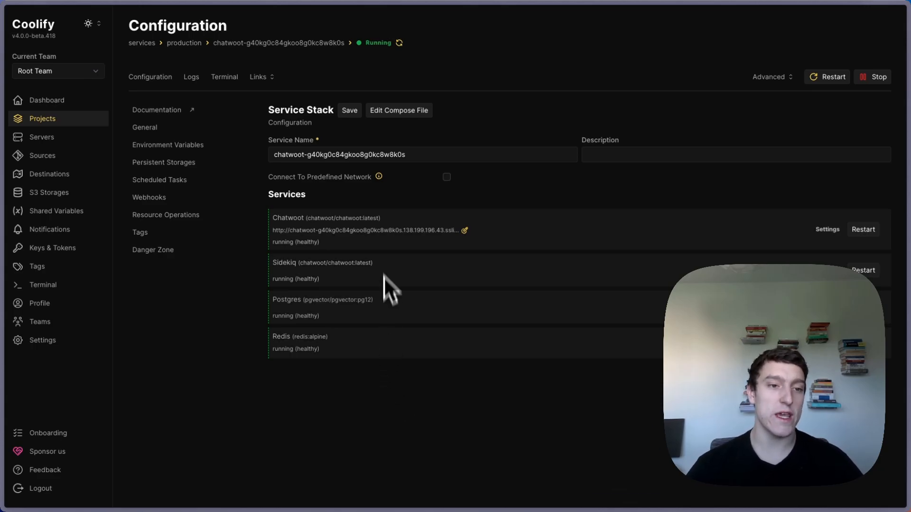
# - Open the New Resource catalog from production and scroll down through the one-click services
pyautogui.click(197, 42)
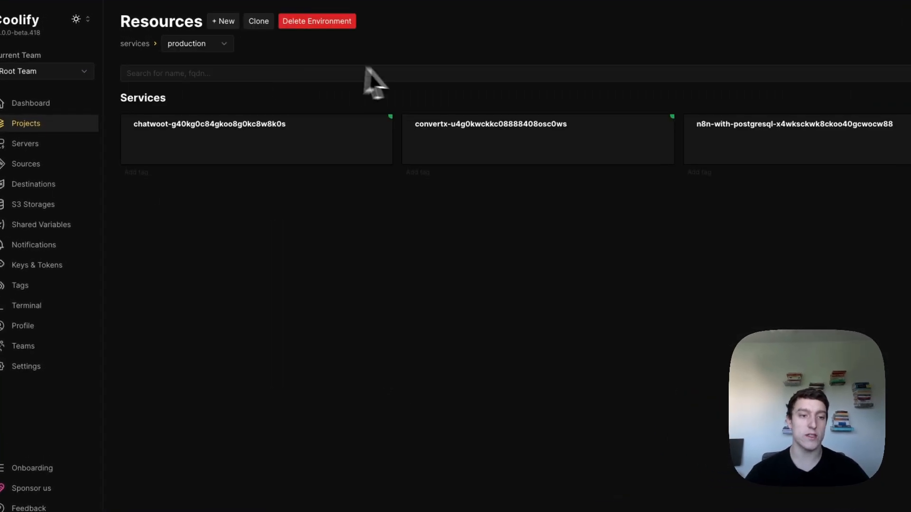
pyautogui.click(224, 21)
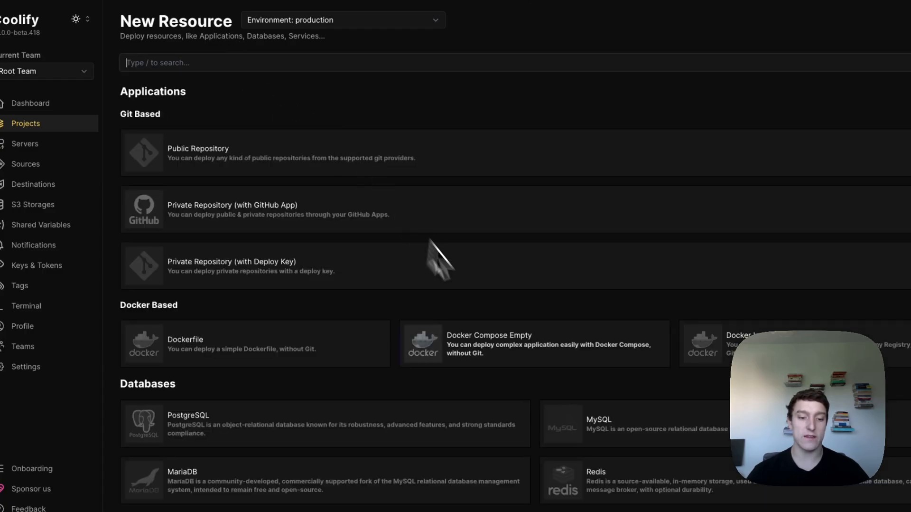
pyautogui.scroll(-5, 417, 276)
pyautogui.scroll(-3, 475, 287)
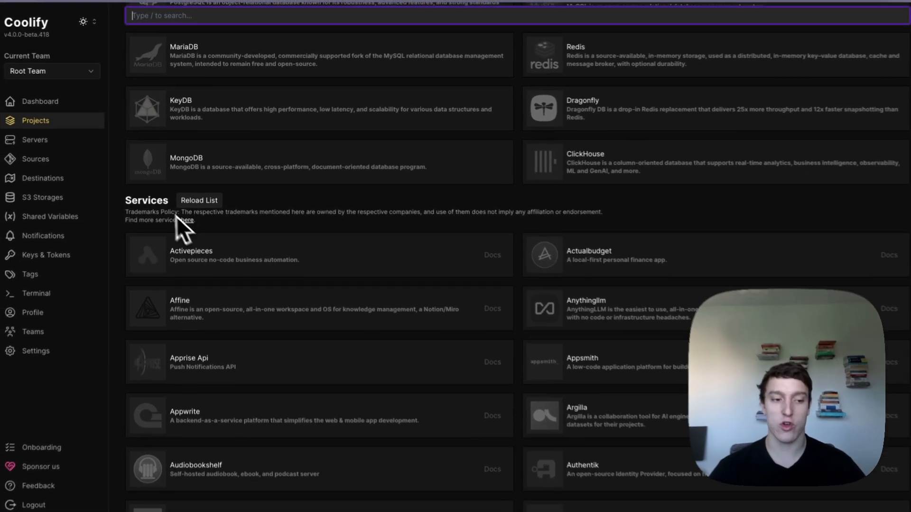
pyautogui.scroll(-3, 477, 233)
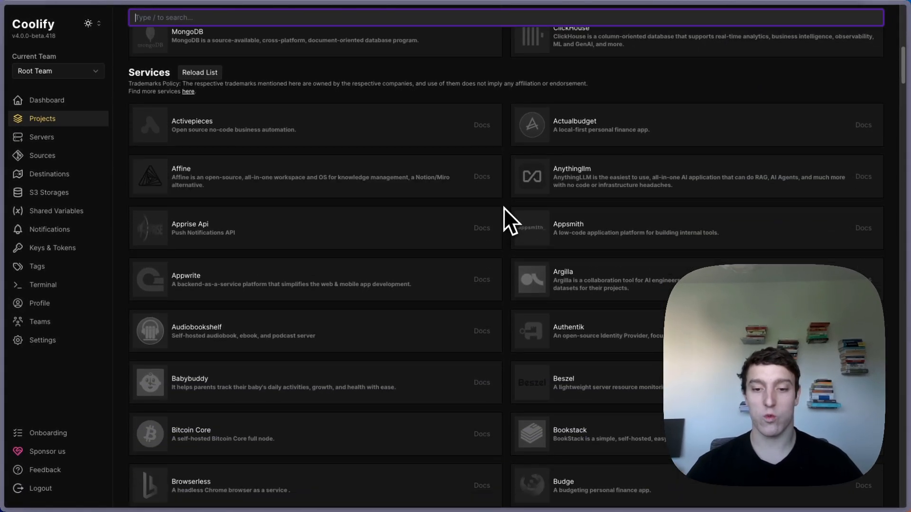
pyautogui.moveTo(136, 93); pyautogui.dragTo(505, 221)
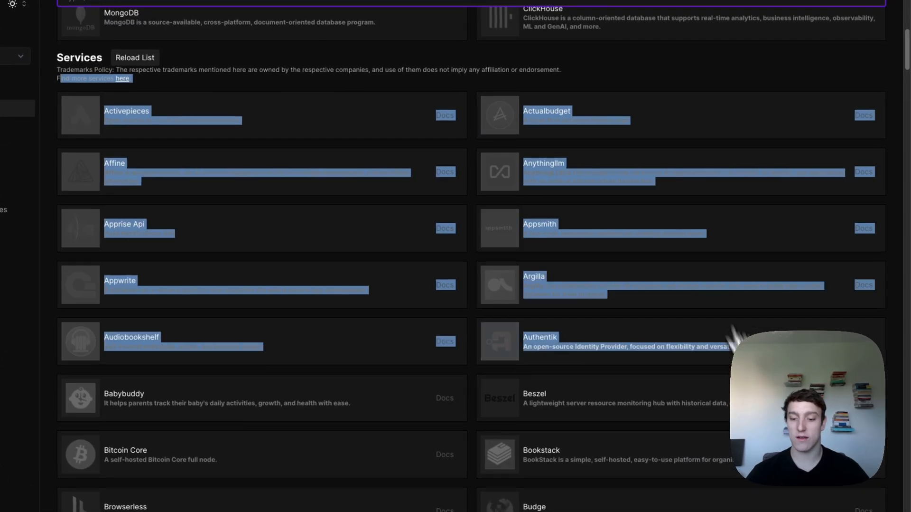
pyautogui.scroll(-20, 735, 341)
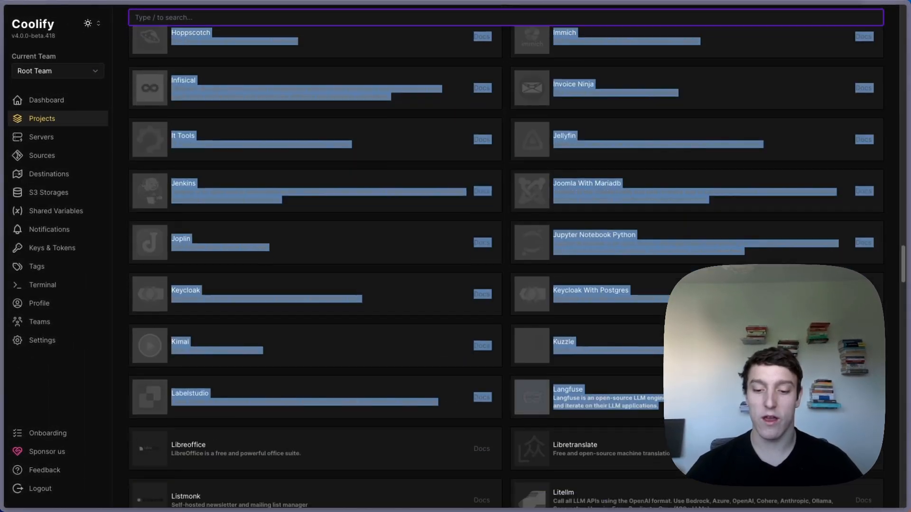
pyautogui.scroll(-20, 678, 394)
pyautogui.click(505, 221)
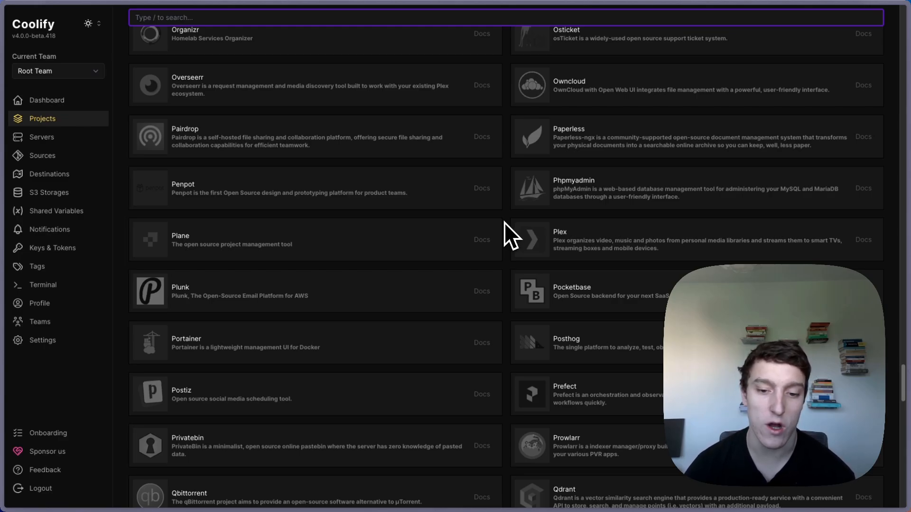
# - Scroll further through the services list and back up past Cloudbeaver, Code Server, Directus and Docker Registry
pyautogui.scroll(-1, 505, 222)
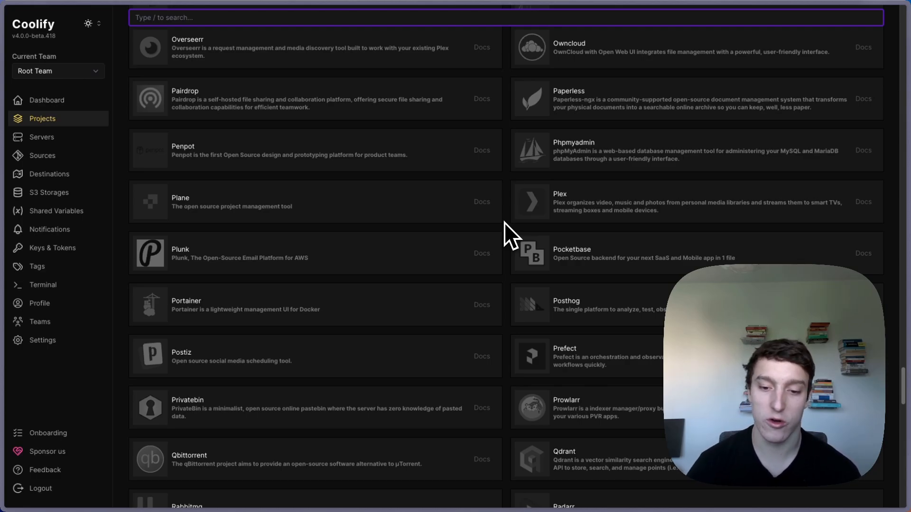
pyautogui.scroll(-7, 505, 223)
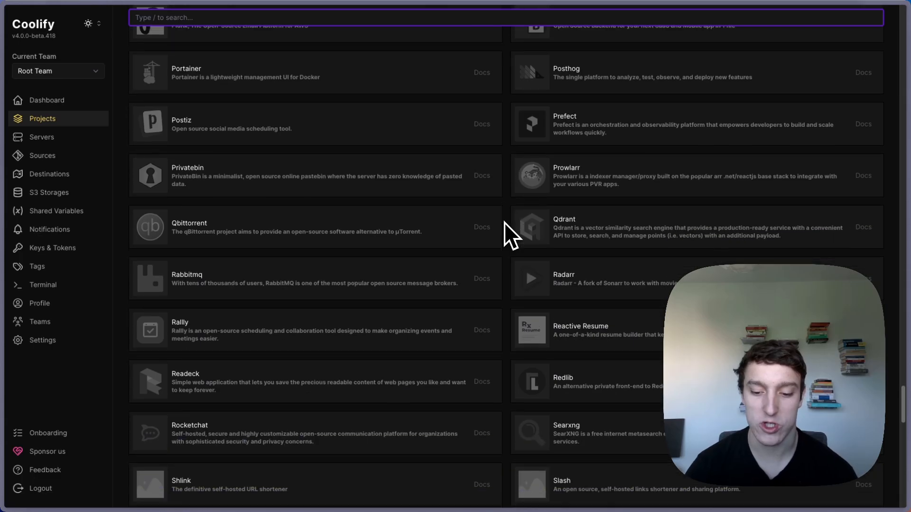
pyautogui.scroll(-1, 505, 222)
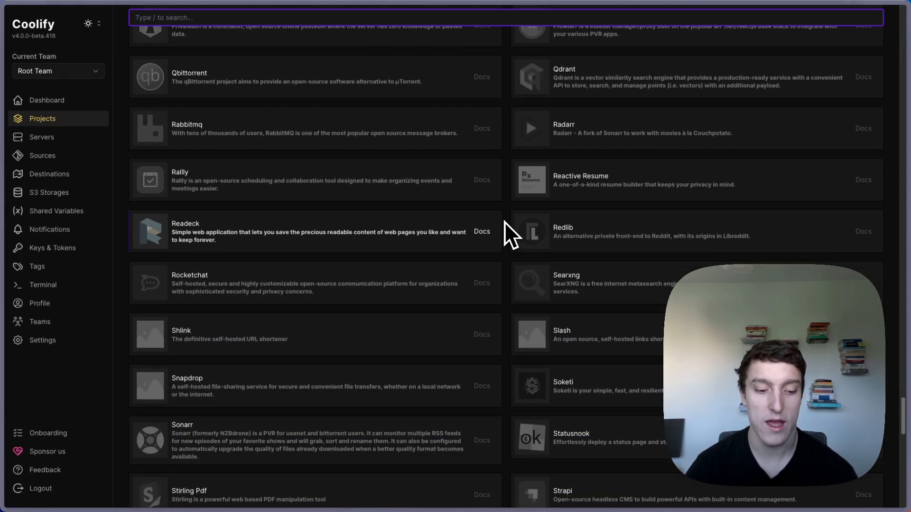
pyautogui.scroll(1, 503, 222)
pyautogui.scroll(15, 503, 222)
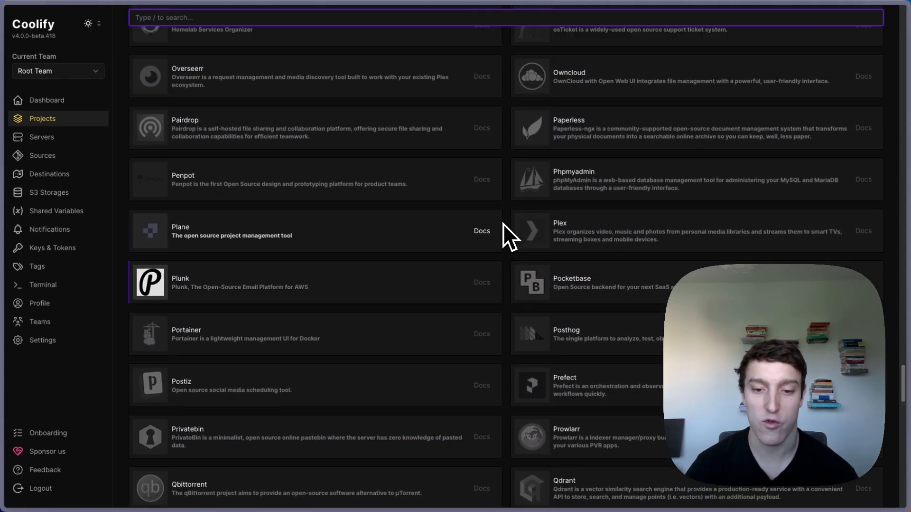
pyautogui.scroll(15, 503, 229)
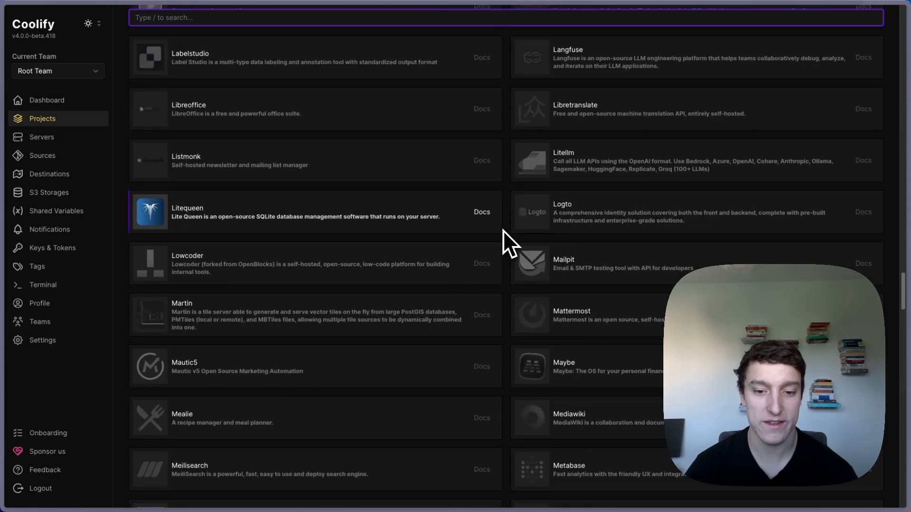
pyautogui.scroll(3, 504, 229)
pyautogui.scroll(20, 506, 227)
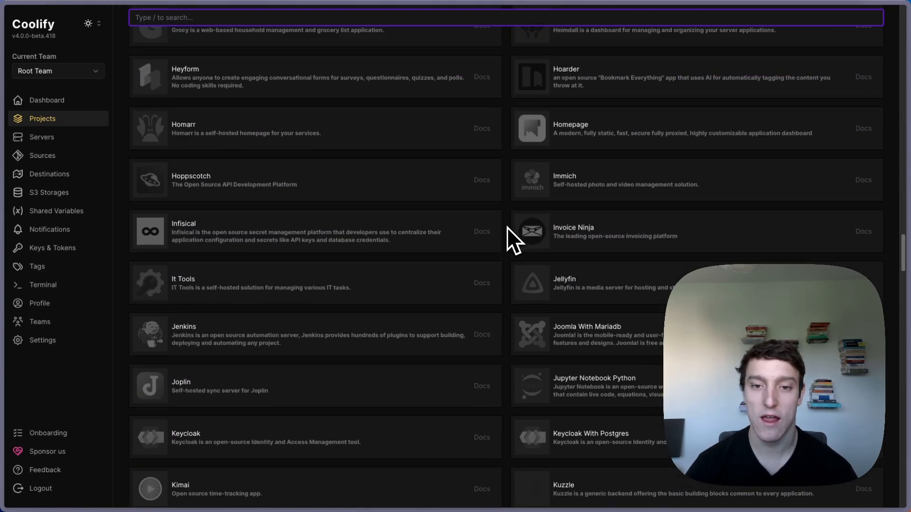
pyautogui.scroll(20, 506, 227)
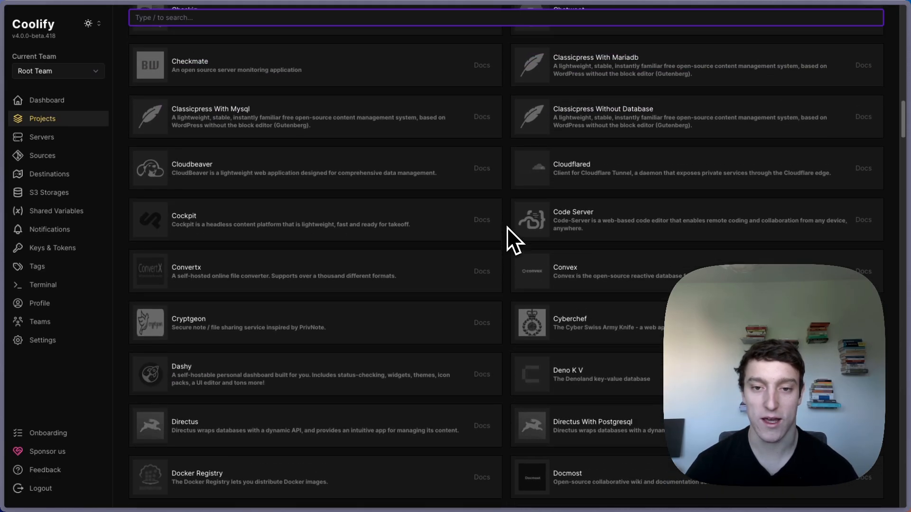